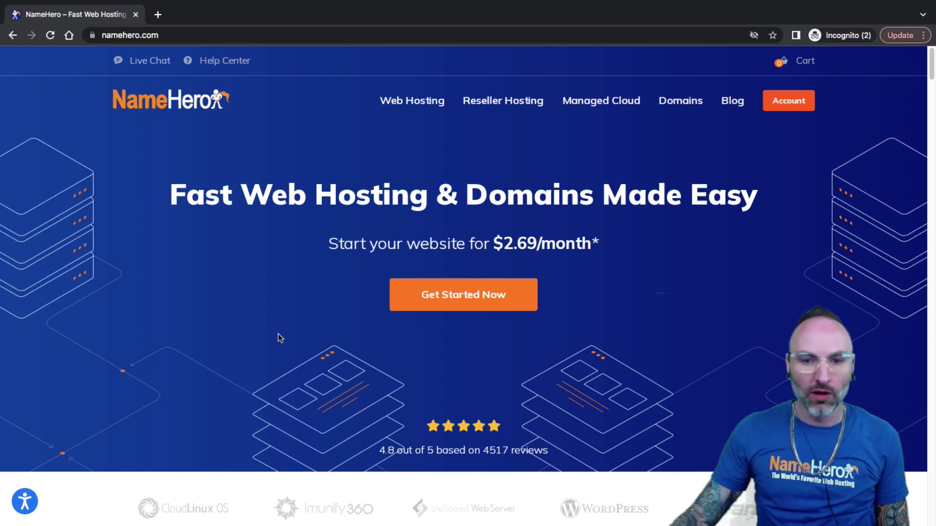
# Scroll the NameHero homepage down to the 'Join +40,000 Happy Customers' section
pyautogui.scroll(-1, 283, 319)
pyautogui.scroll(-2, 271, 324)
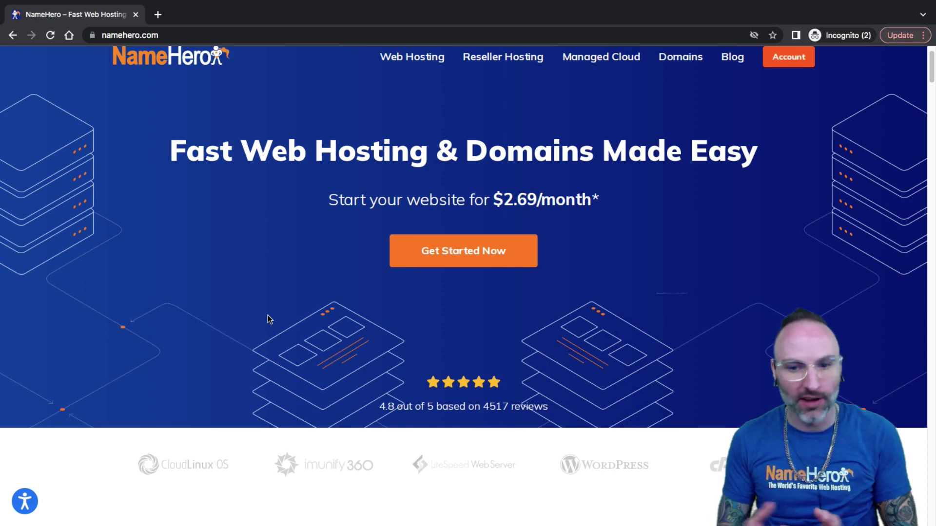
# Bring the Starter, Plus, Turbo and Business Cloud pricing cards ($2.69–$11.98/month) into view
pyautogui.scroll(-3, 263, 307)
pyautogui.scroll(-10, 259, 296)
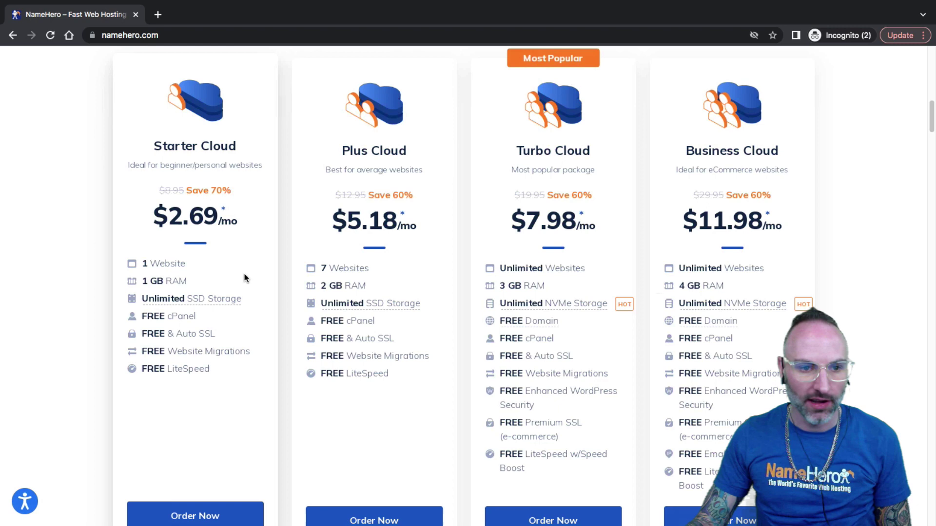
pyautogui.scroll(1, 247, 263)
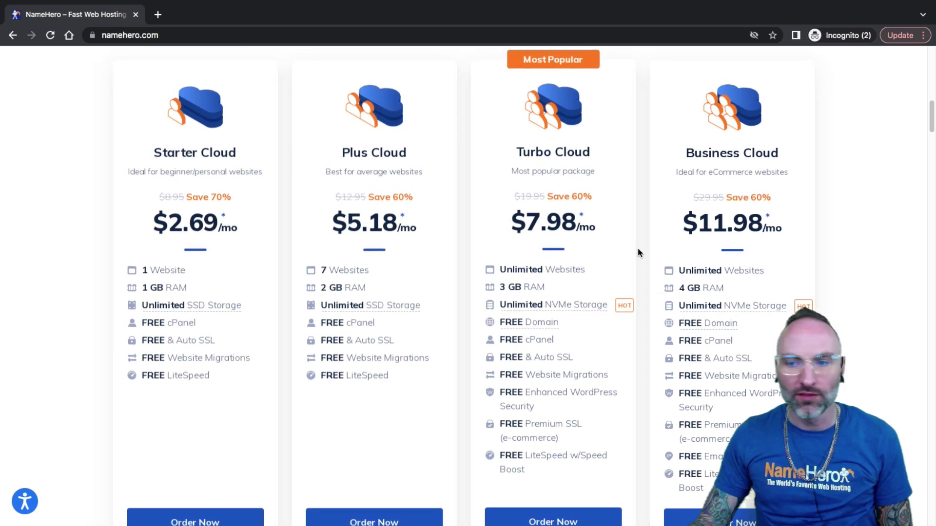
pyautogui.moveTo(774, 301)
pyautogui.scroll(-1, 775, 295)
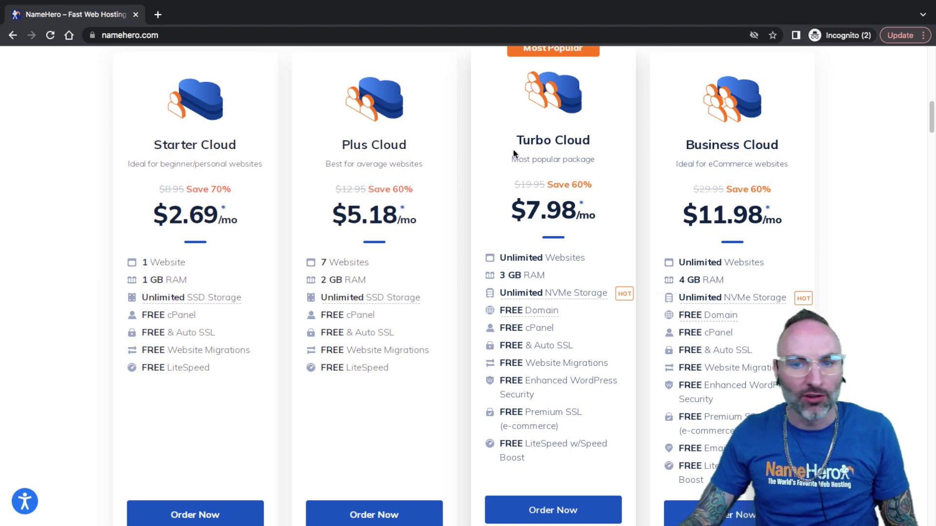
# Highlight the Turbo Cloud and Starter Cloud plan names while comparing the plans
pyautogui.moveTo(515, 140); pyautogui.dragTo(584, 133)
pyautogui.scroll(1, 580, 136)
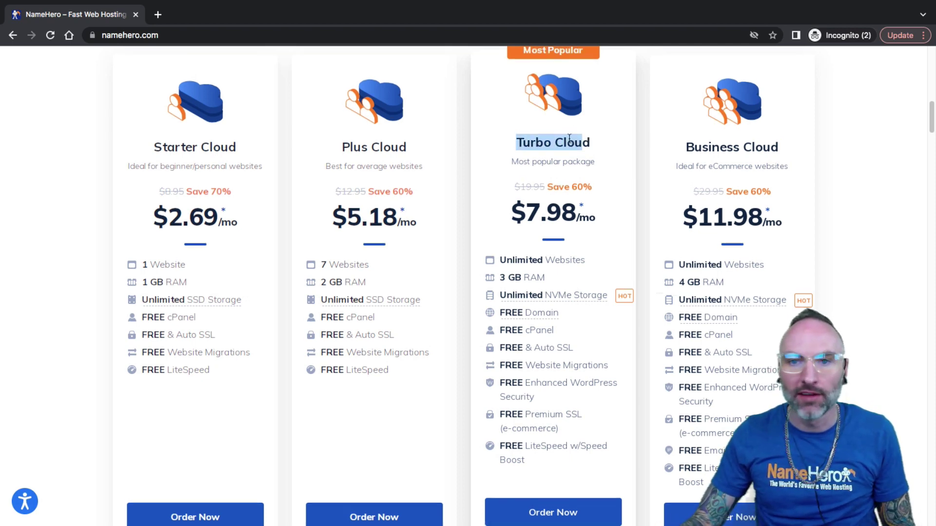
pyautogui.scroll(1, 569, 138)
pyautogui.click(588, 140)
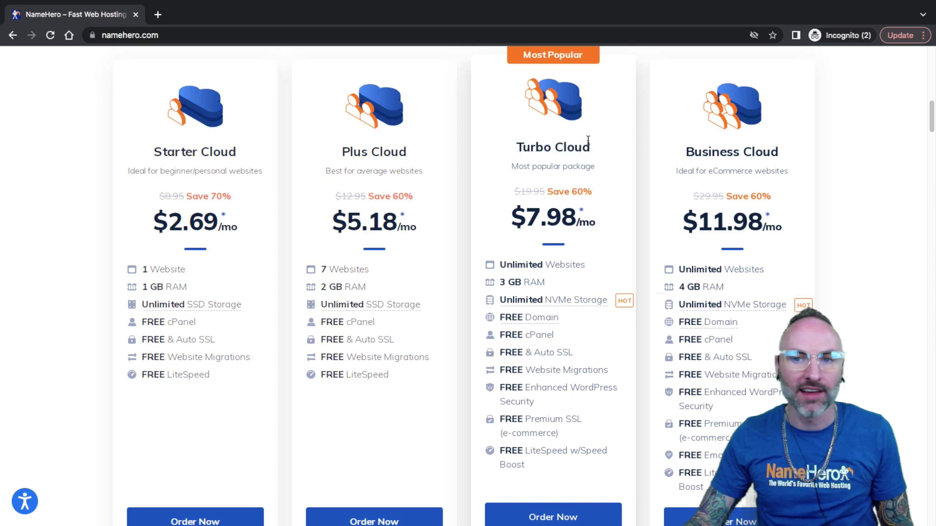
pyautogui.scroll(1, 568, 113)
pyautogui.moveTo(526, 60); pyautogui.dragTo(563, 108)
pyautogui.moveTo(558, 200); pyautogui.dragTo(517, 201)
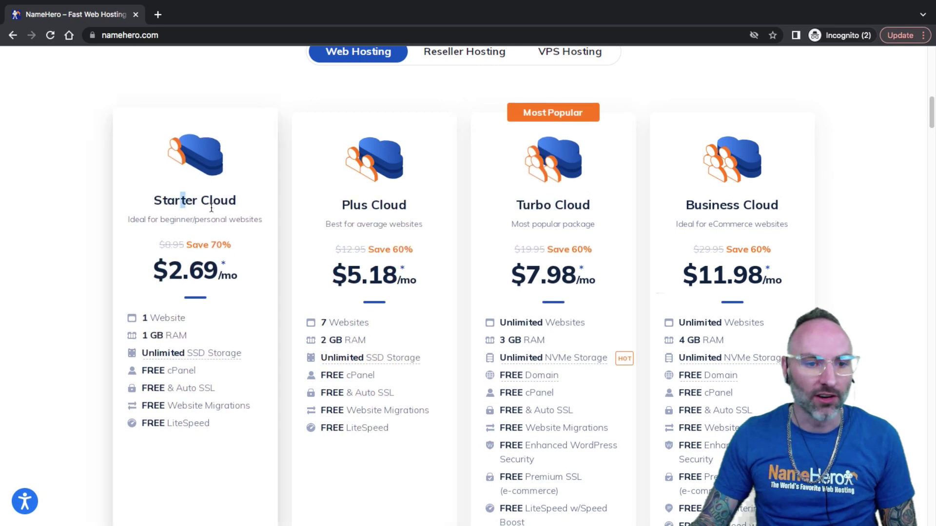
pyautogui.moveTo(215, 205); pyautogui.dragTo(192, 205)
pyautogui.click(348, 212)
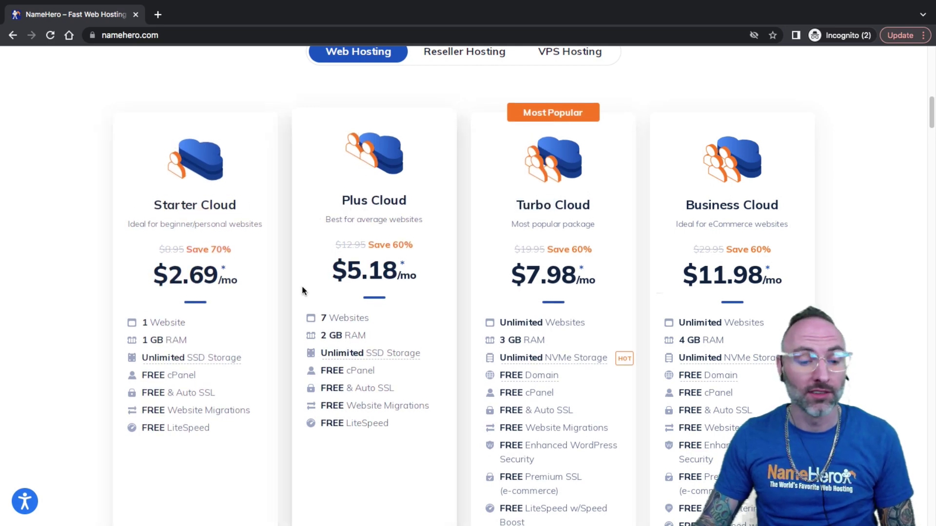
pyautogui.scroll(-1, 304, 304)
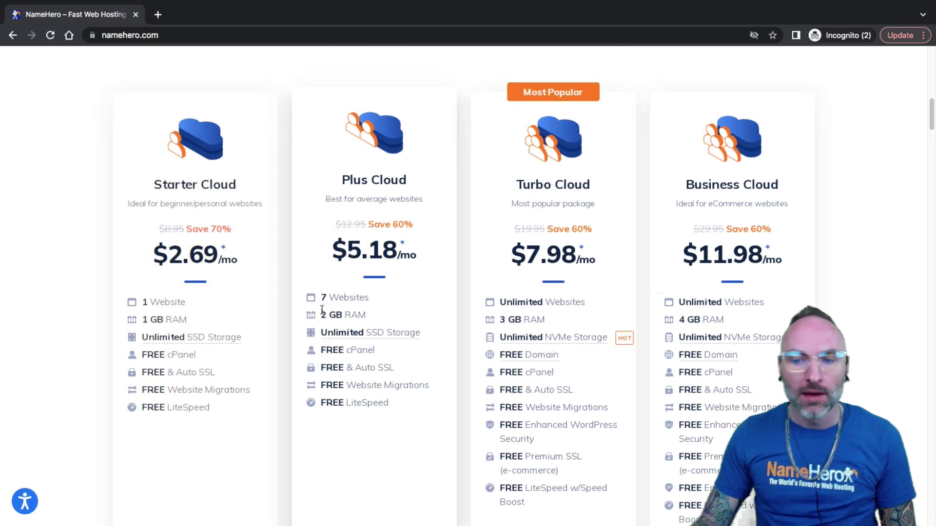
pyautogui.scroll(-1, 330, 297)
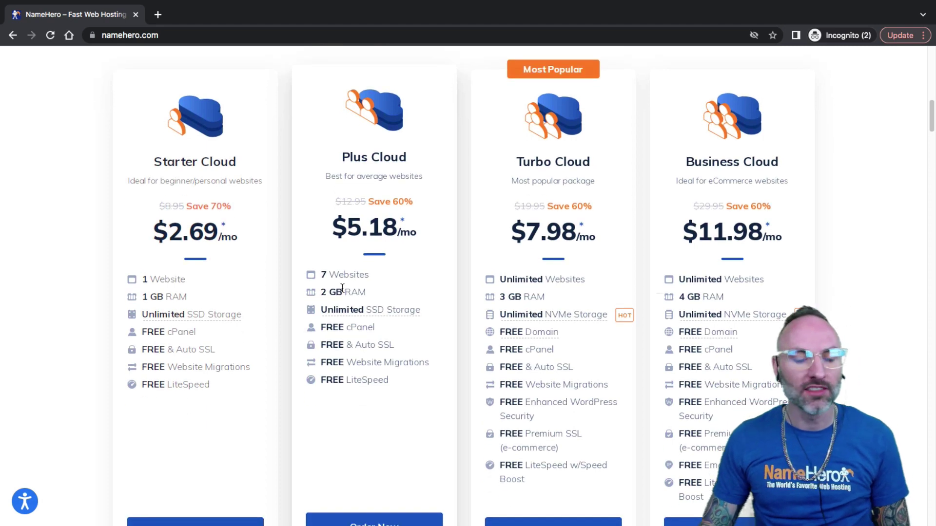
pyautogui.scroll(-1, 342, 288)
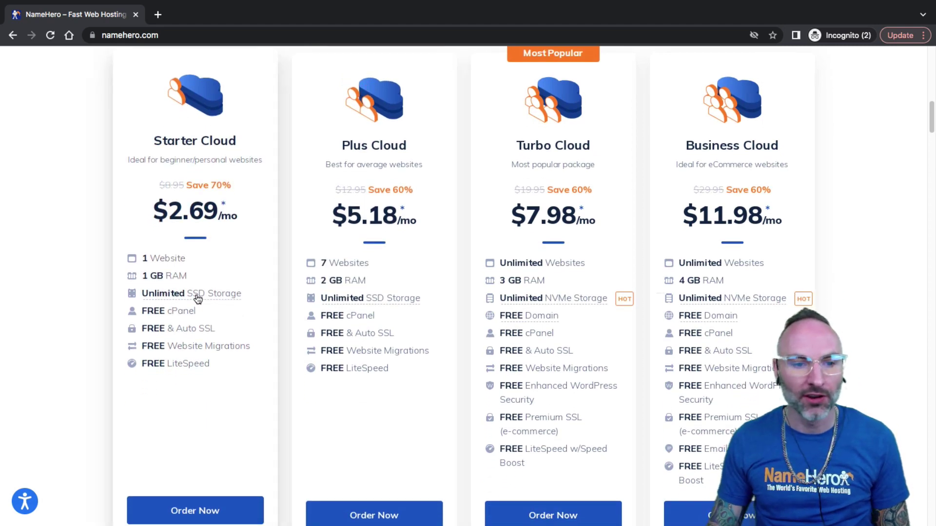
pyautogui.moveTo(143, 259); pyautogui.dragTo(242, 259)
pyautogui.moveTo(326, 258); pyautogui.dragTo(364, 260)
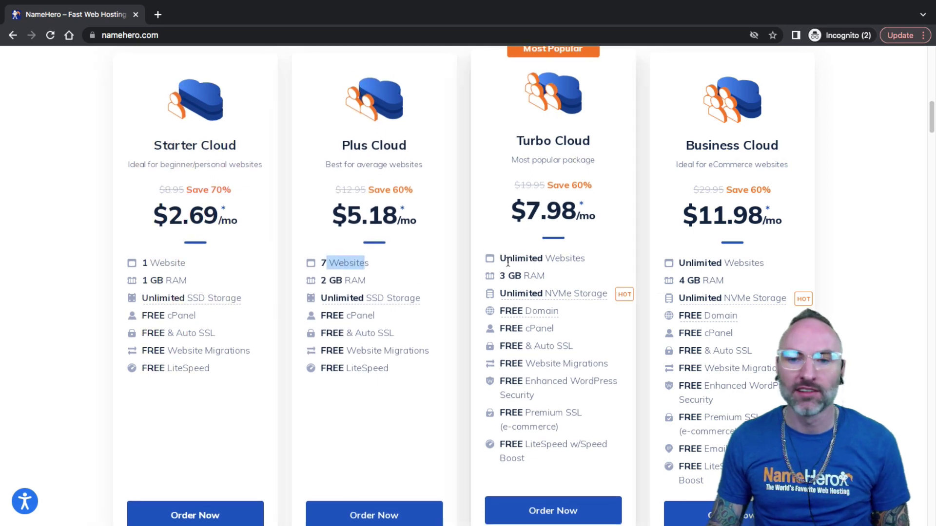
pyautogui.moveTo(506, 259); pyautogui.dragTo(537, 263)
pyautogui.moveTo(679, 259); pyautogui.dragTo(744, 260)
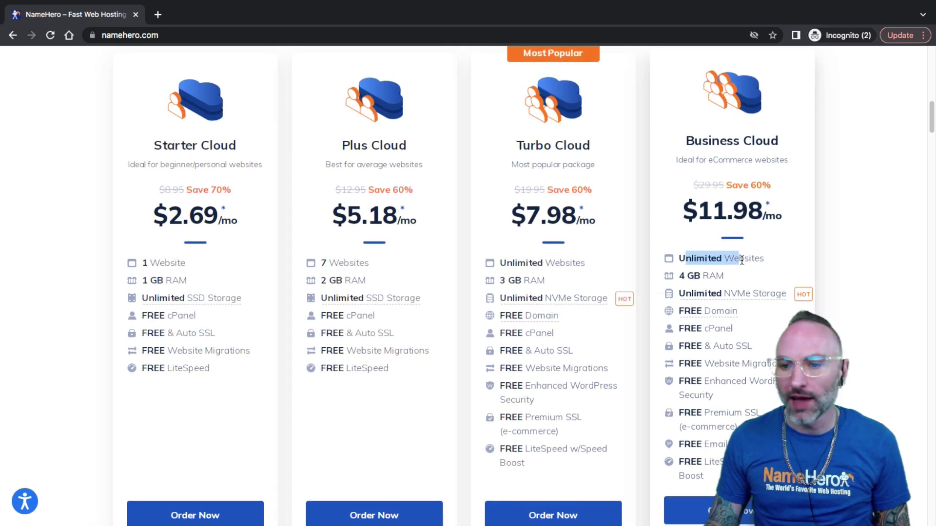
pyautogui.click(758, 262)
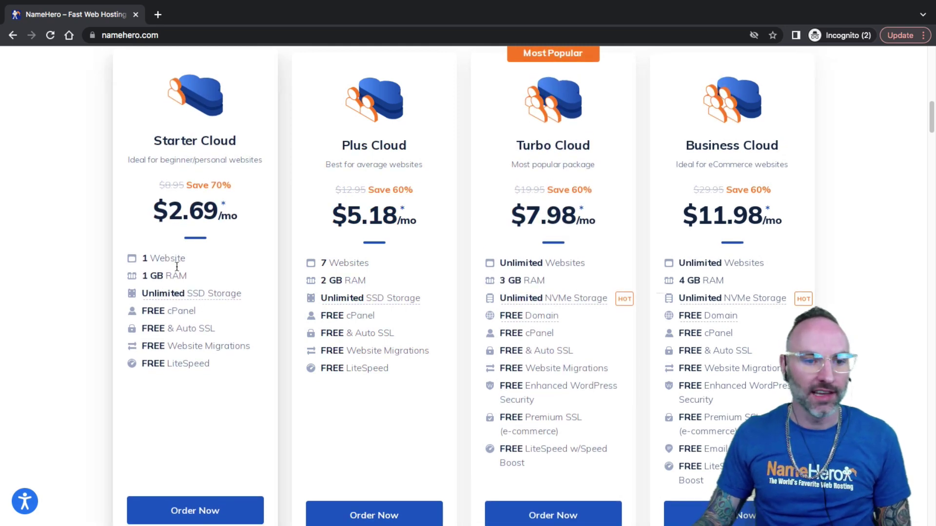
pyautogui.moveTo(183, 263); pyautogui.dragTo(185, 259)
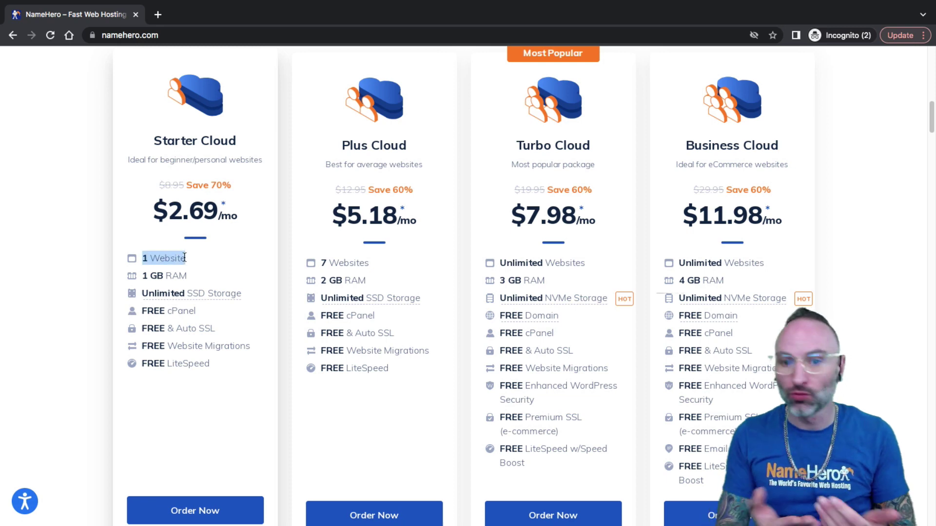
pyautogui.click(160, 162)
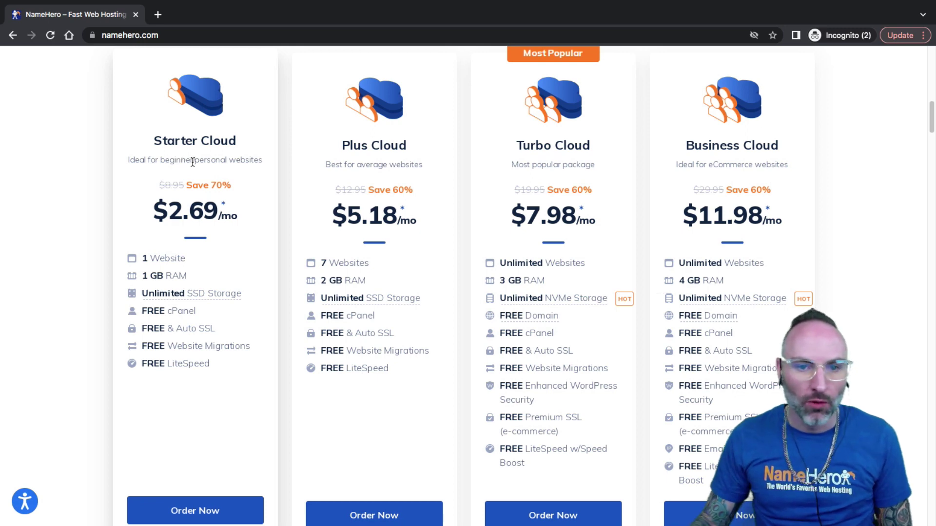
pyautogui.moveTo(362, 146); pyautogui.dragTo(379, 142)
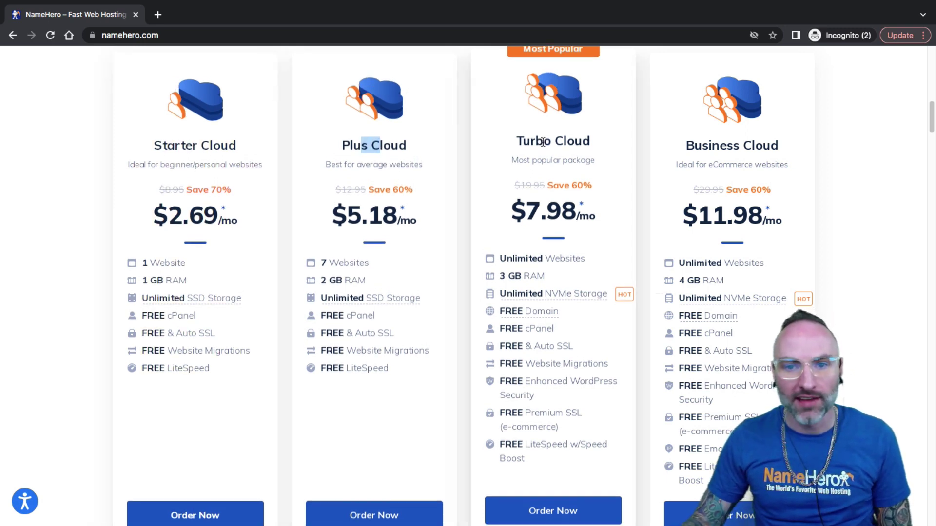
pyautogui.moveTo(703, 145); pyautogui.dragTo(708, 145)
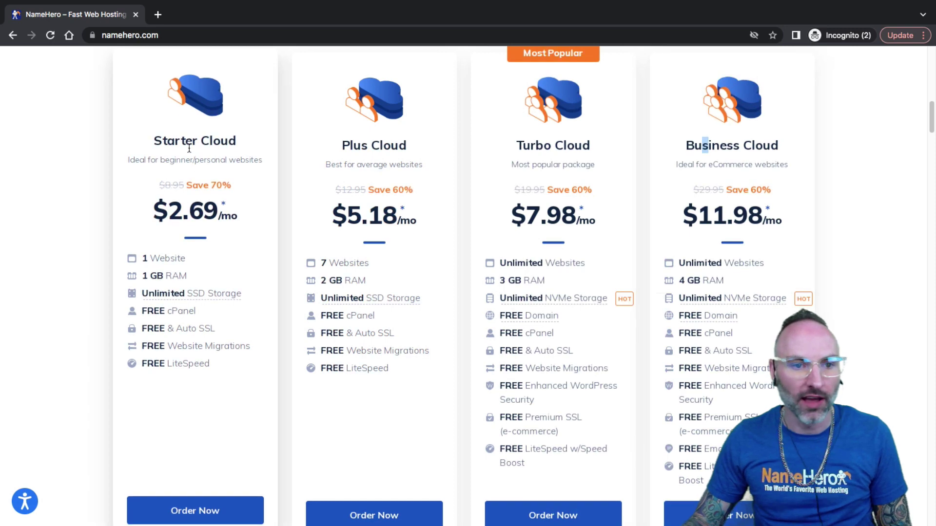
pyautogui.click(207, 142)
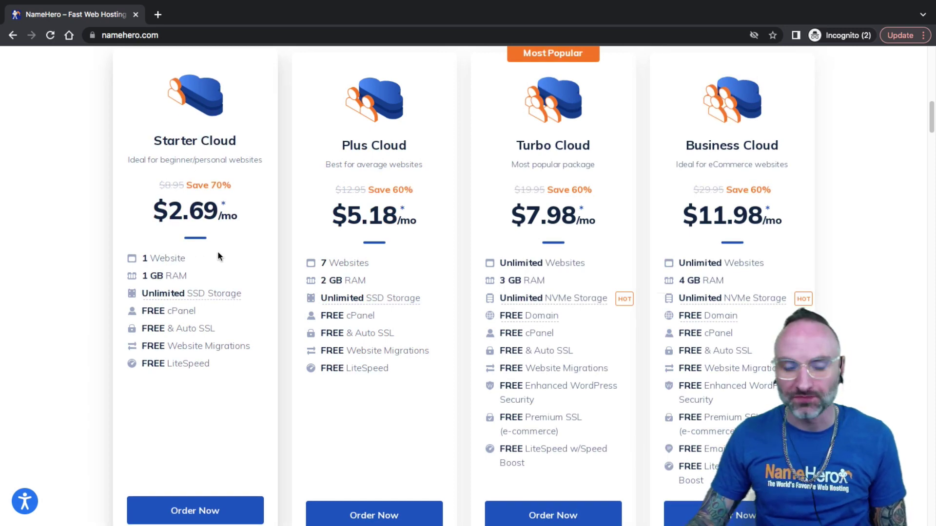
pyautogui.moveTo(371, 142); pyautogui.dragTo(392, 143)
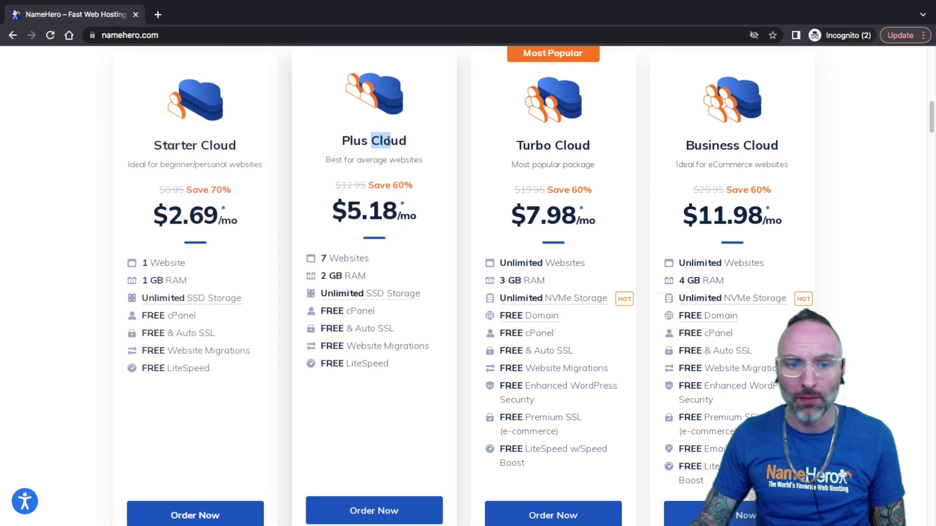
pyautogui.click(383, 146)
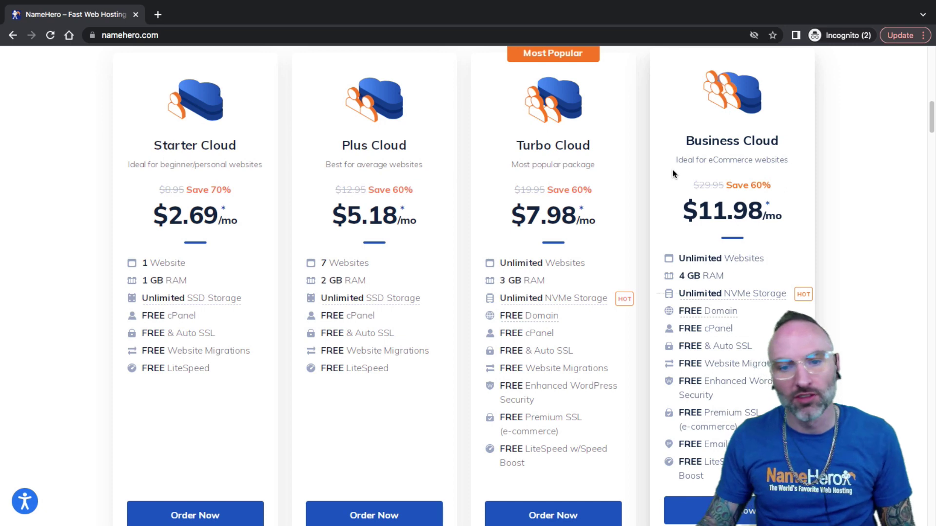
pyautogui.moveTo(695, 295)
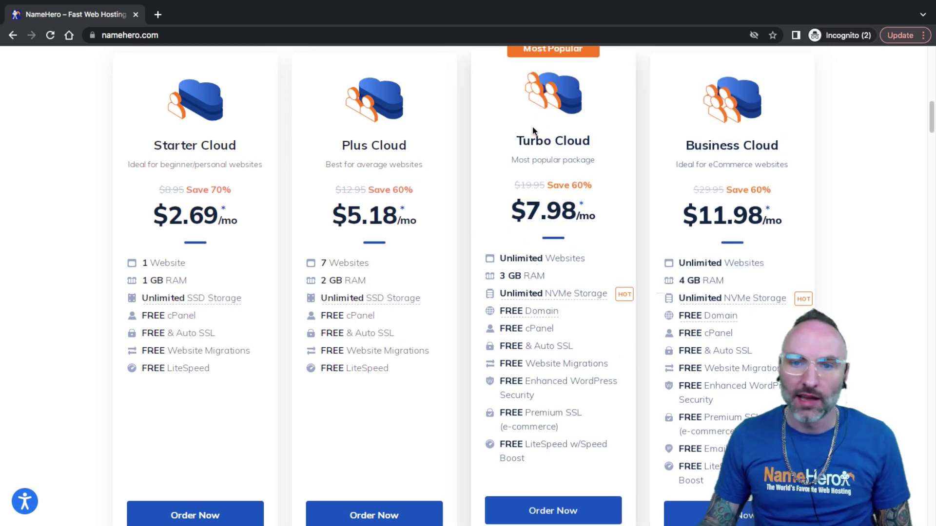
pyautogui.moveTo(518, 141); pyautogui.dragTo(552, 141)
pyautogui.click(564, 142)
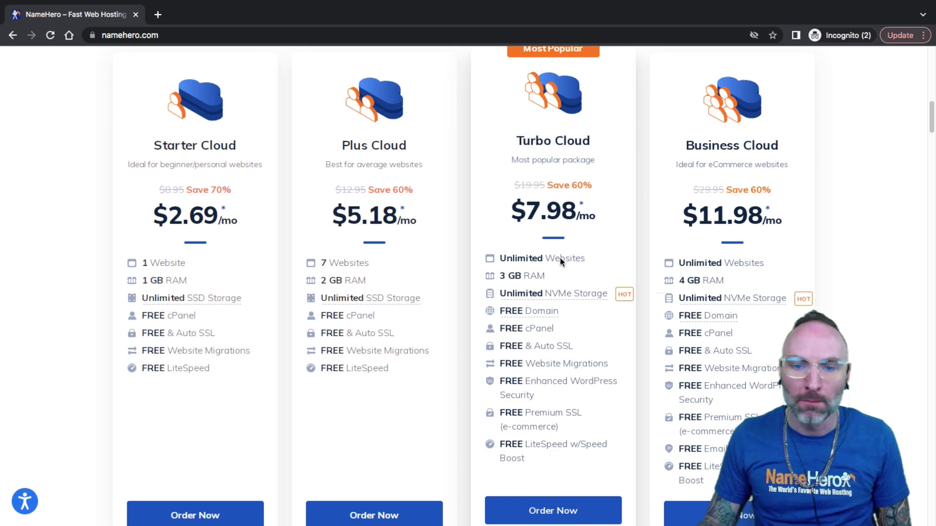
pyautogui.moveTo(544, 258); pyautogui.dragTo(519, 259)
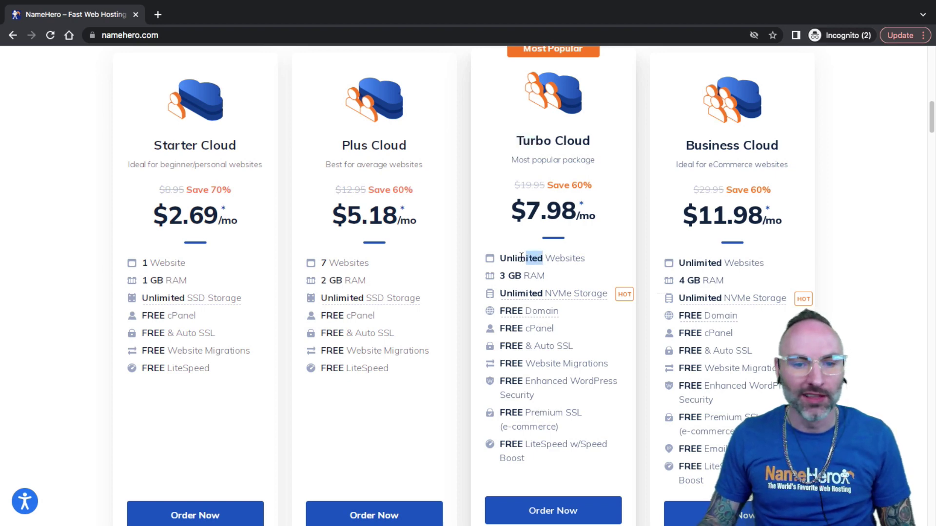
pyautogui.click(519, 263)
pyautogui.moveTo(356, 259); pyautogui.dragTo(337, 261)
pyautogui.click(333, 260)
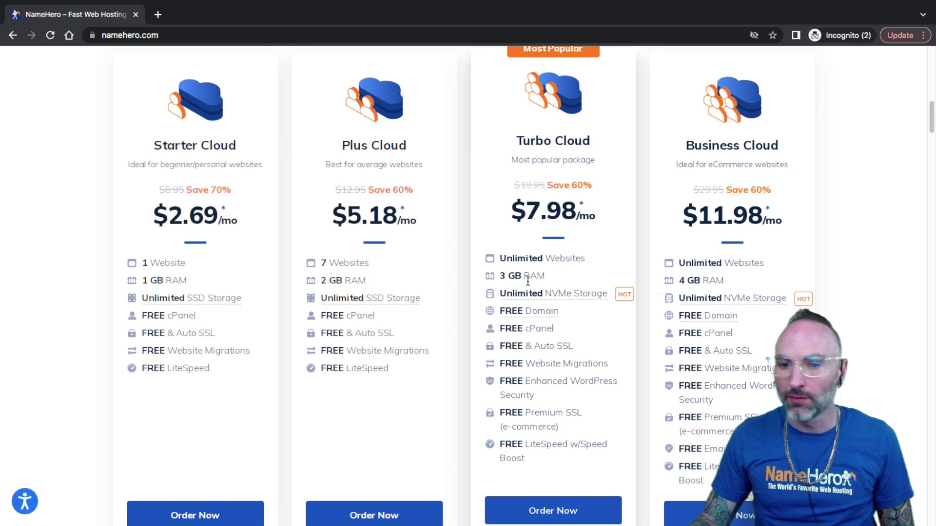
pyautogui.moveTo(527, 295)
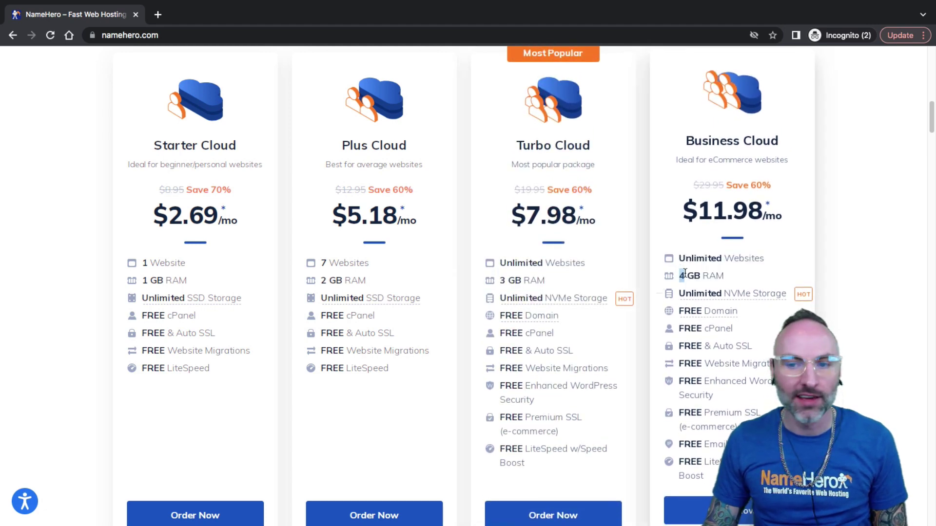
pyautogui.moveTo(684, 273); pyautogui.dragTo(707, 276)
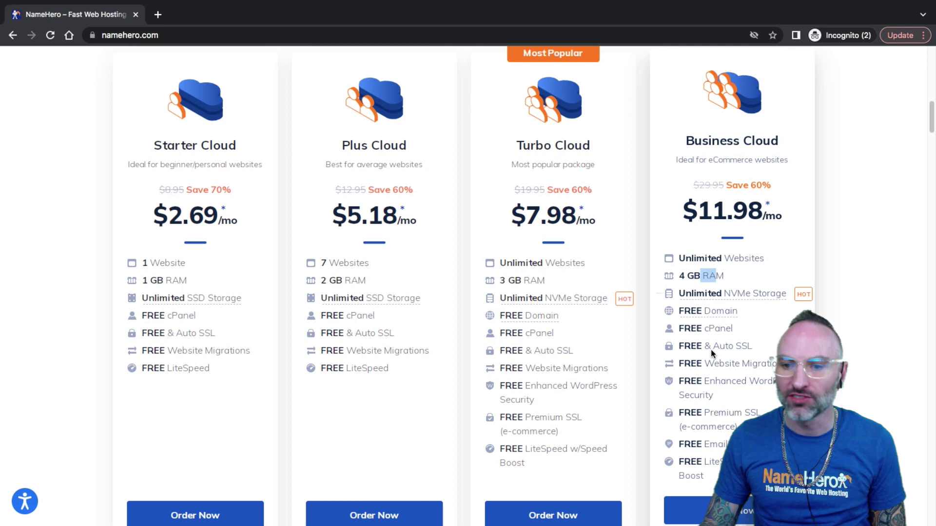
pyautogui.moveTo(709, 281)
pyautogui.moveTo(738, 258); pyautogui.dragTo(733, 258)
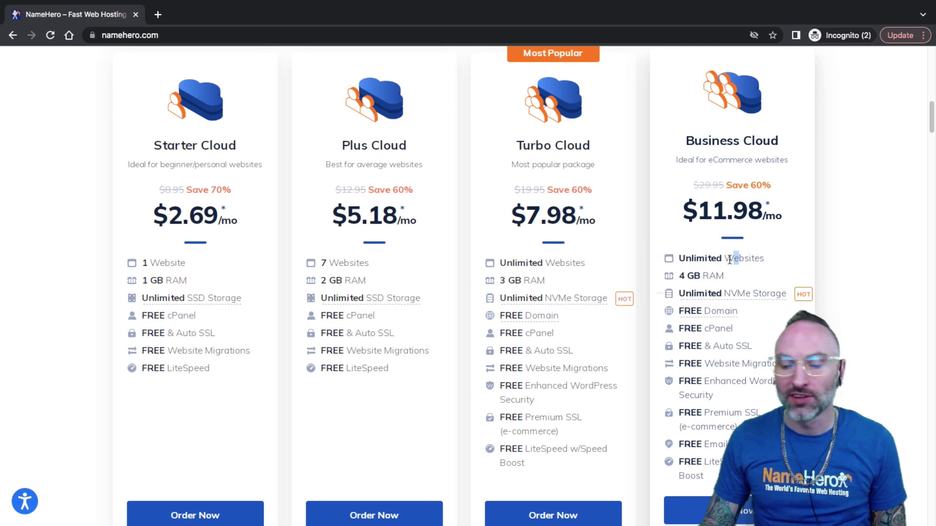
pyautogui.moveTo(686, 142); pyautogui.dragTo(734, 143)
pyautogui.click(744, 144)
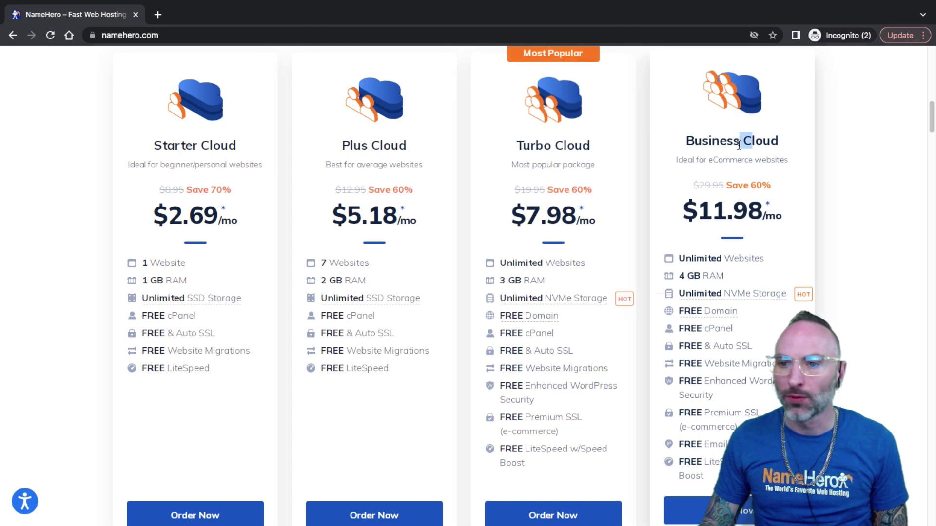
pyautogui.moveTo(566, 146); pyautogui.dragTo(531, 145)
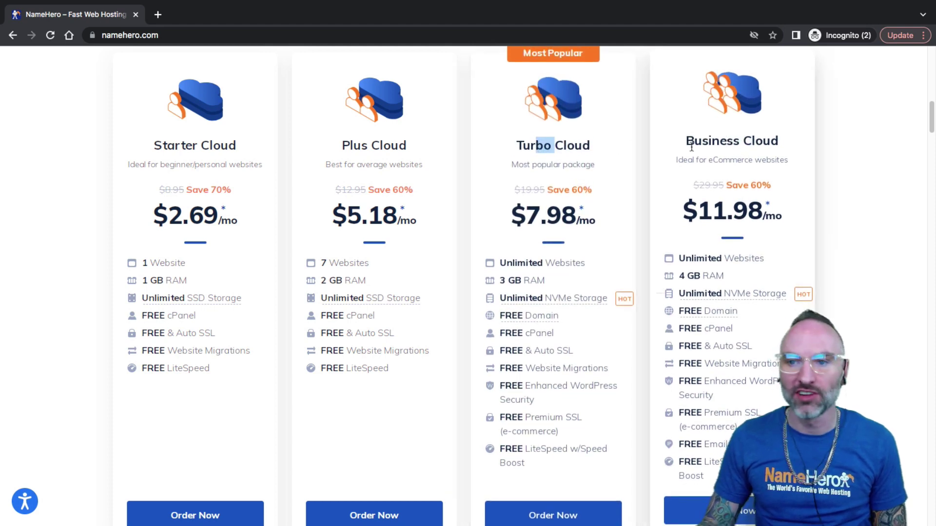
# Compare plan features, marking the Business Cloud name and its Unlimited Websites feature
pyautogui.moveTo(693, 141); pyautogui.dragTo(740, 142)
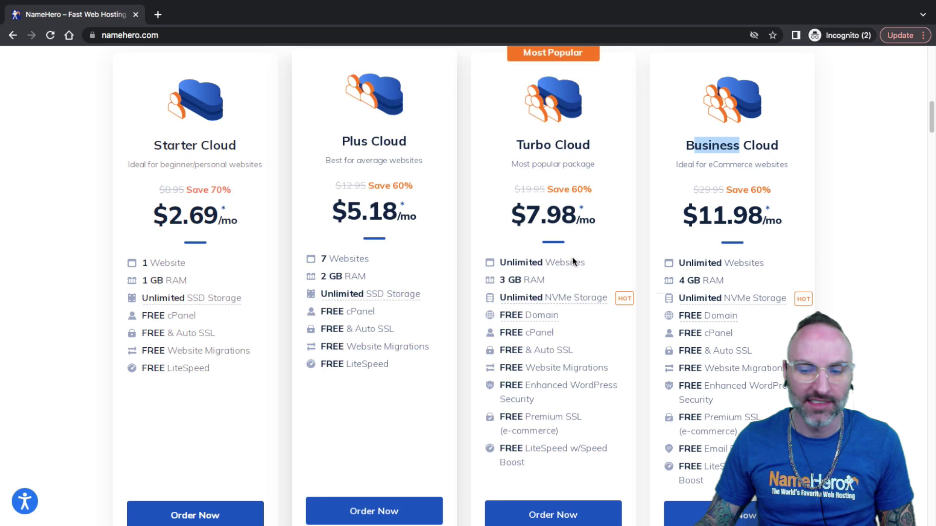
pyautogui.click(339, 257)
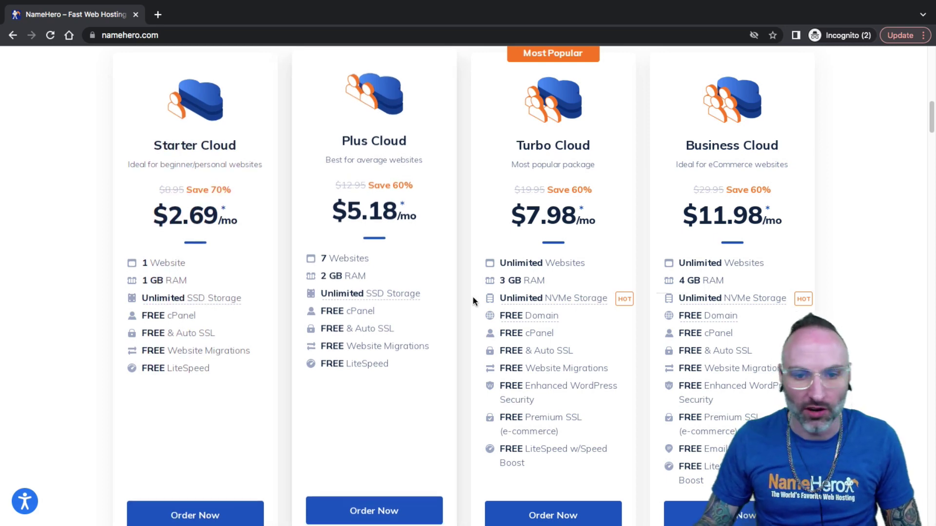
pyautogui.moveTo(546, 305)
pyautogui.scroll(-1, 546, 305)
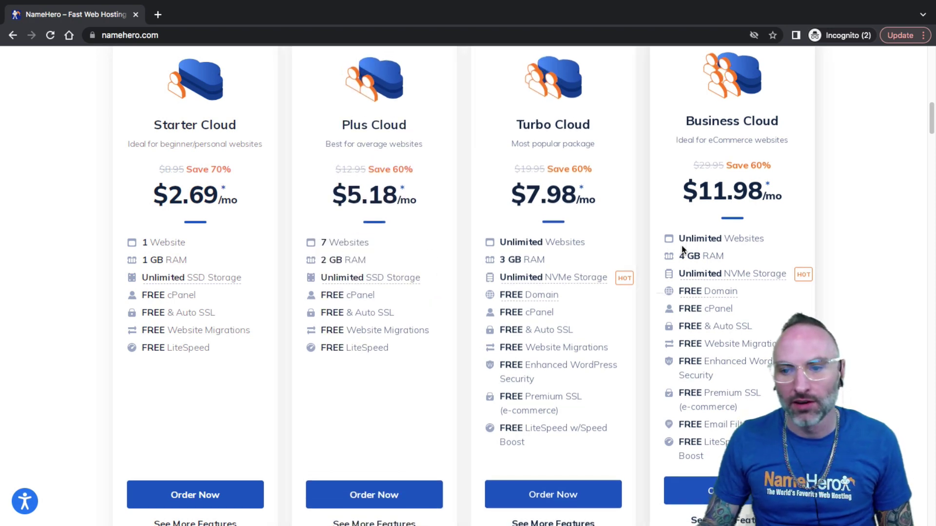
pyautogui.moveTo(732, 239); pyautogui.dragTo(714, 239)
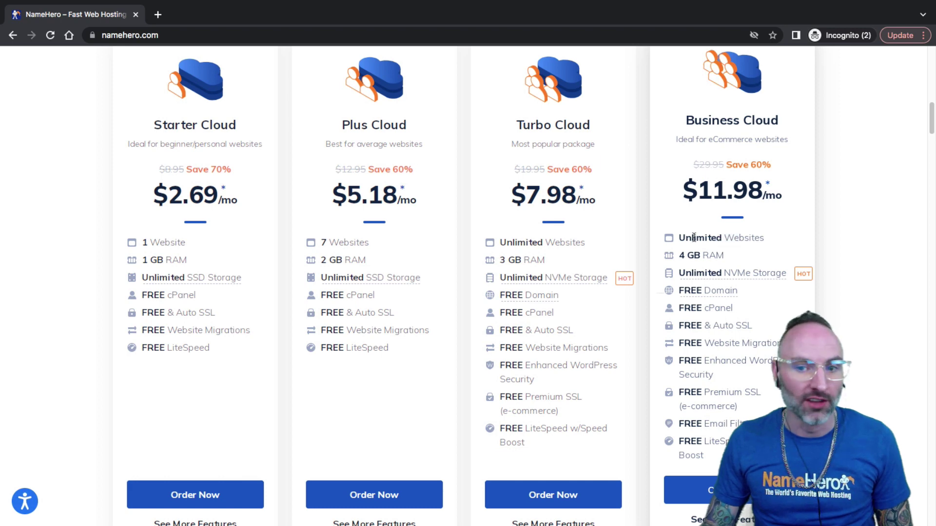
pyautogui.click(693, 239)
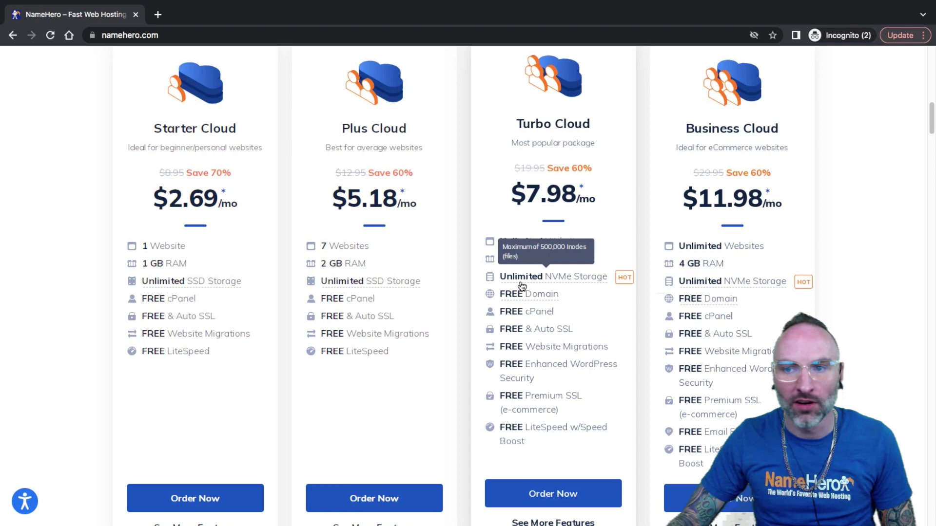
# Open the account login page in a new tab and submit the account e-mail and saved password
pyautogui.scroll(10, 519, 279)
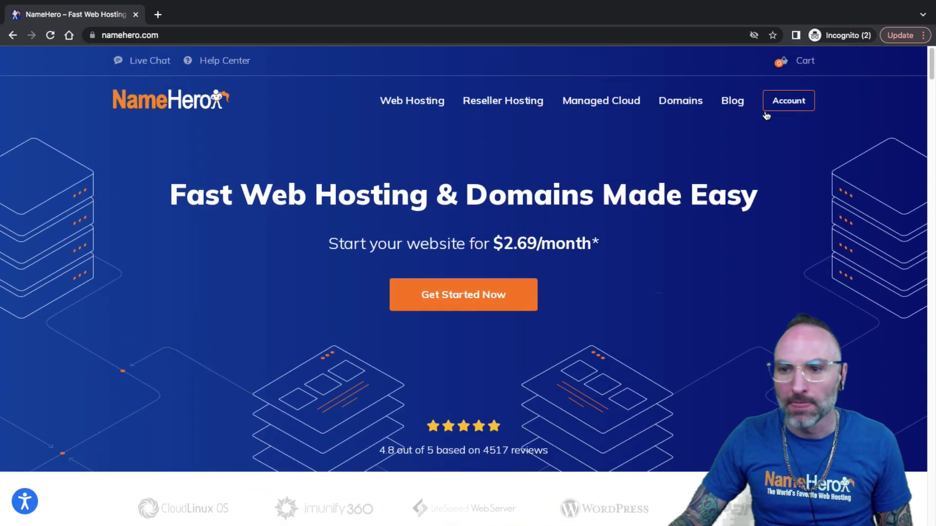
pyautogui.middleClick(775, 108)
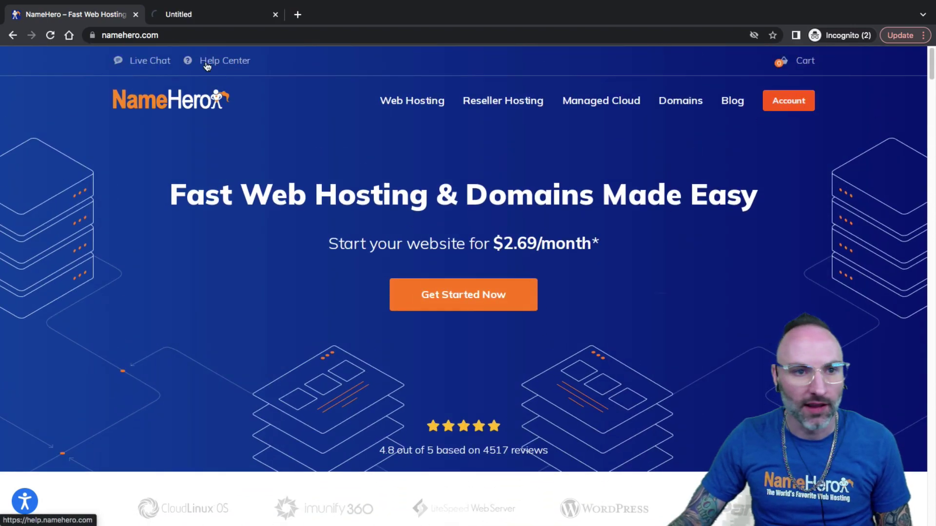
pyautogui.click(217, 18)
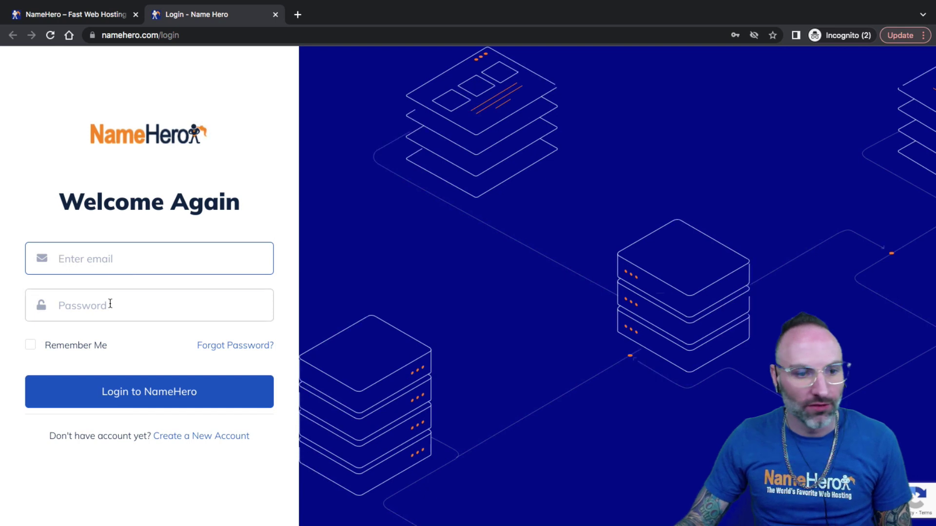
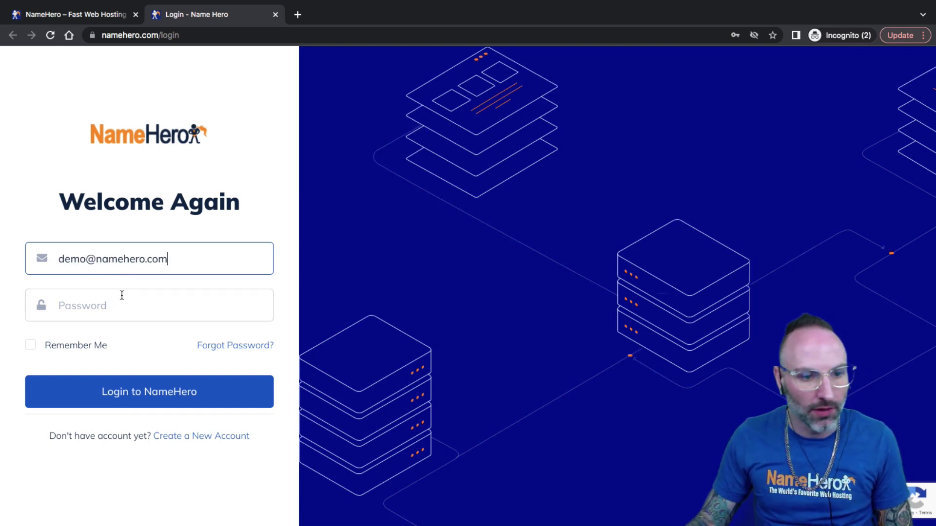
pyautogui.rightClick(116, 307)
pyautogui.click(137, 400)
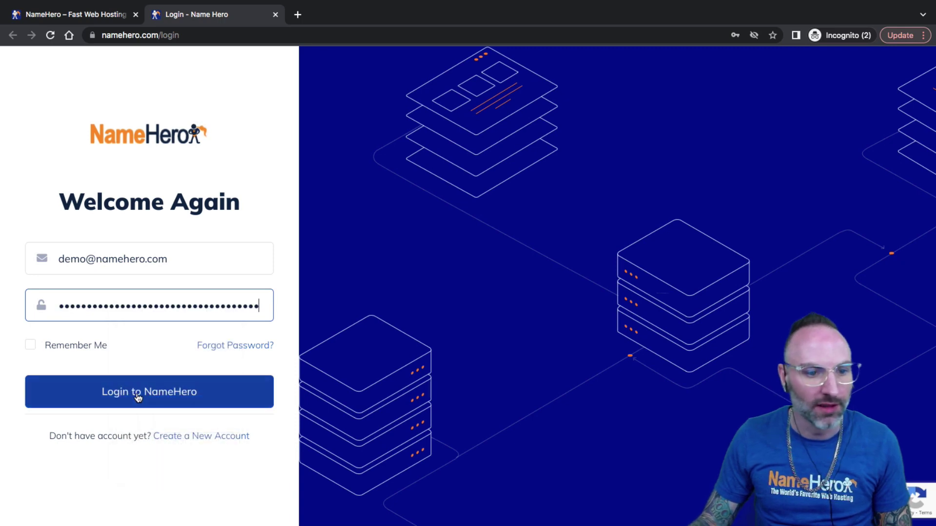
pyautogui.click(149, 398)
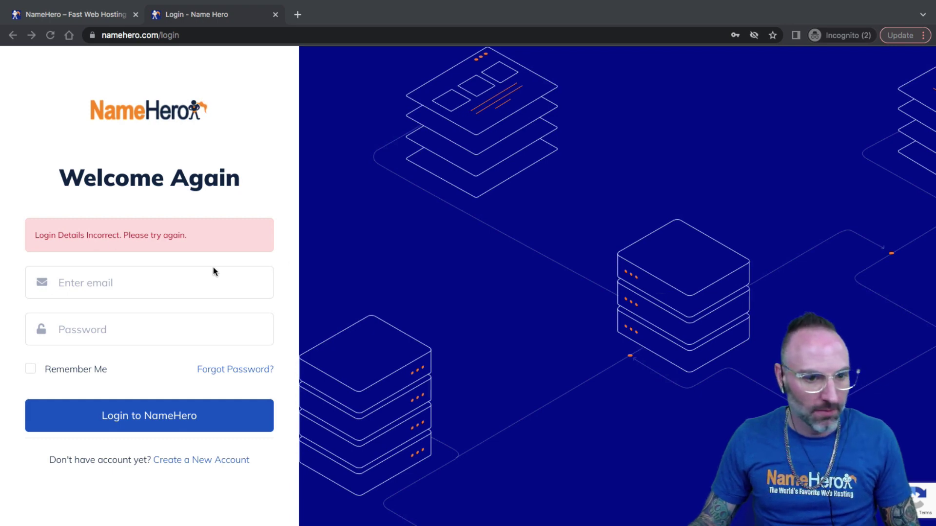
# Re-enter the account e-mail and password after the error and log in to My Dashboard
pyautogui.click(198, 272)
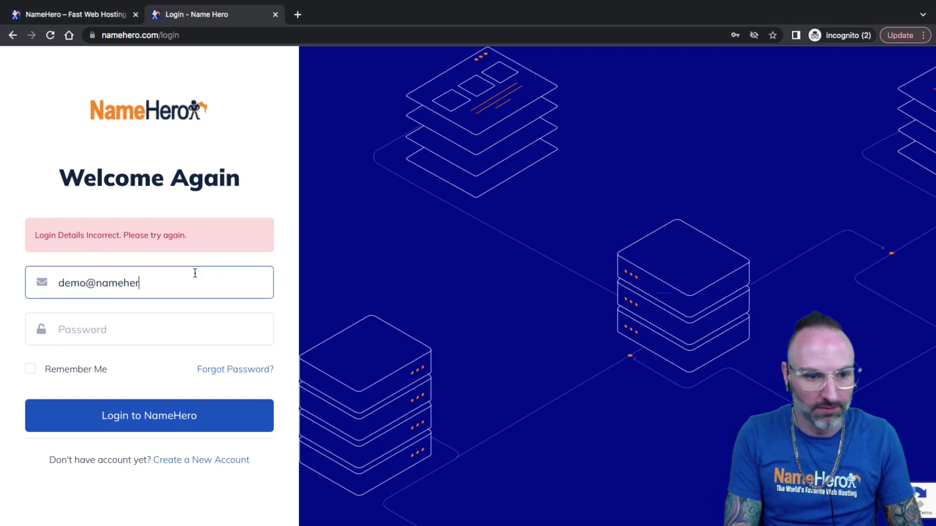
pyautogui.press('Tab')
pyautogui.write('••••••••••••')
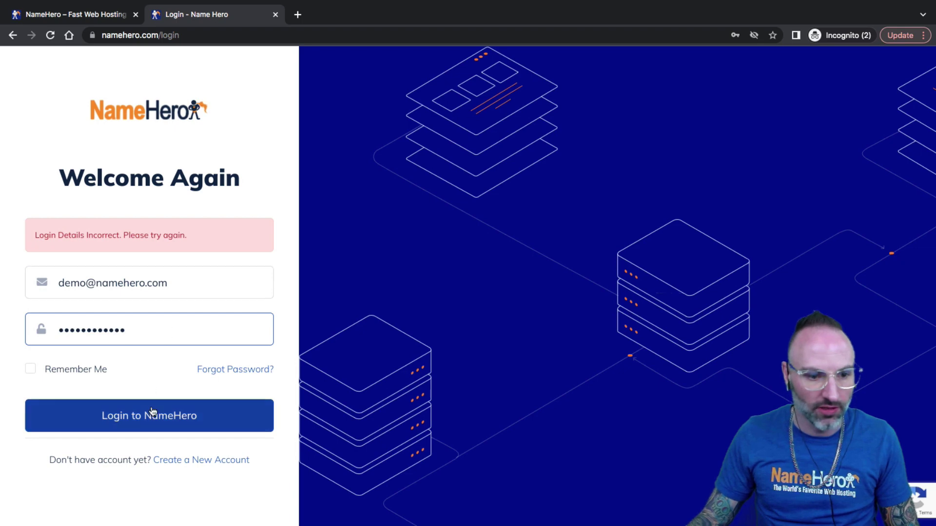
pyautogui.click(153, 412)
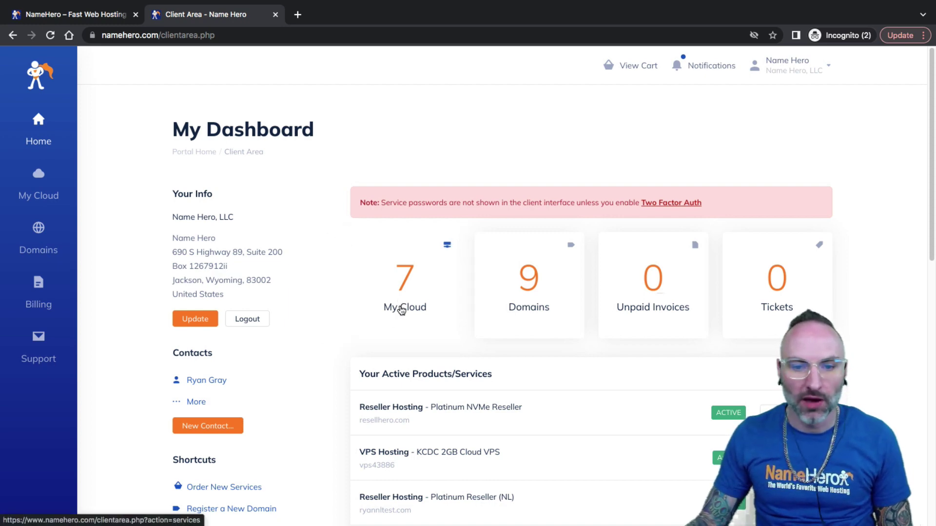
# Open My Cloud services and select the Web Hosting - Business Cloud plan for keydiets.com
pyautogui.click(401, 310)
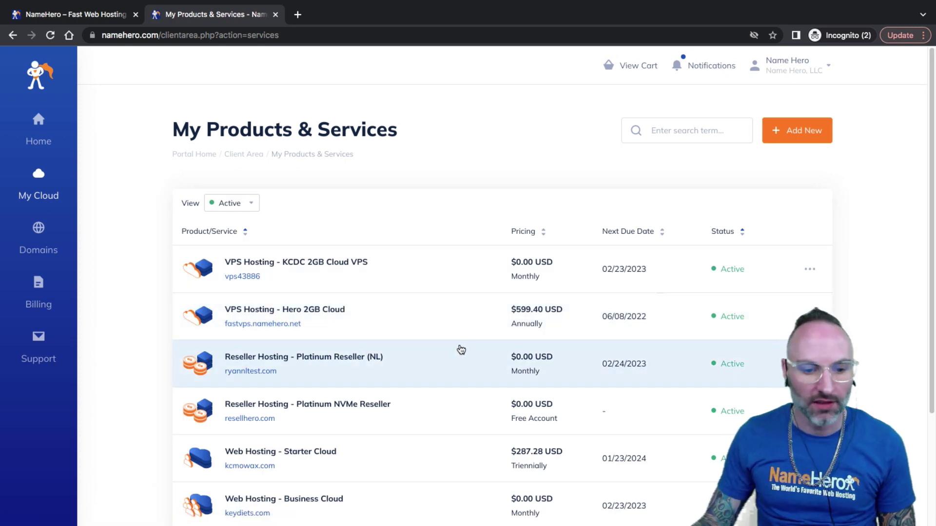
pyautogui.scroll(-3, 458, 348)
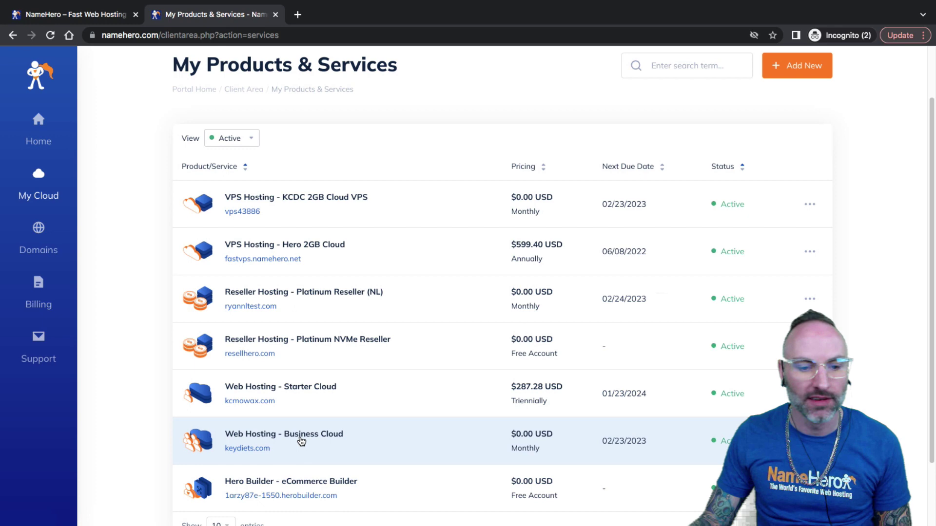
pyautogui.click(300, 440)
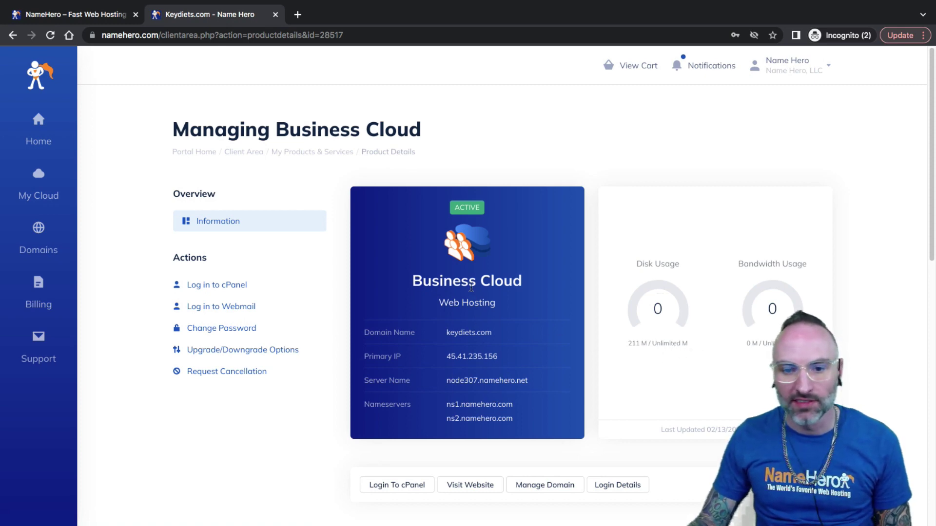
# Compare the Business Cloud plan with the homepage pricing, then log in to cPanel for keydiets.com
pyautogui.moveTo(469, 288); pyautogui.dragTo(414, 282)
pyautogui.click(74, 16)
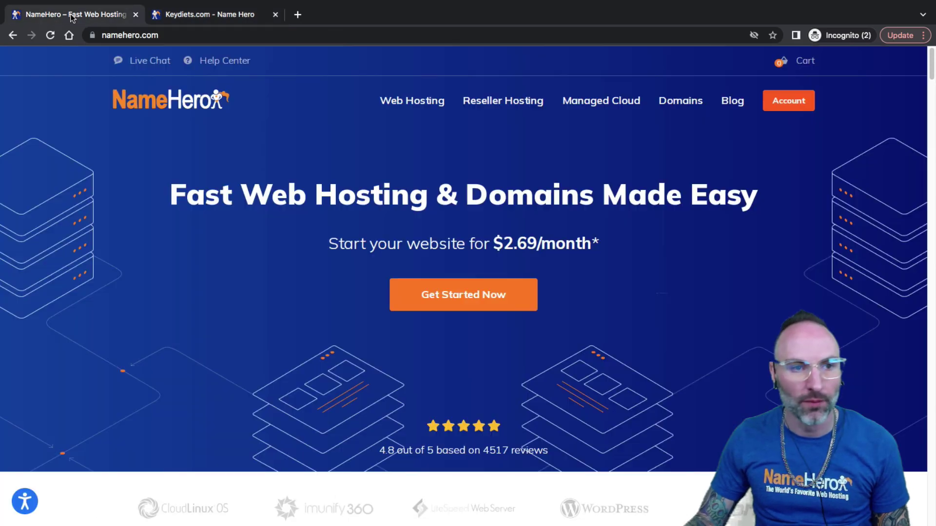
pyautogui.scroll(-10, 498, 220)
pyautogui.scroll(-3, 569, 242)
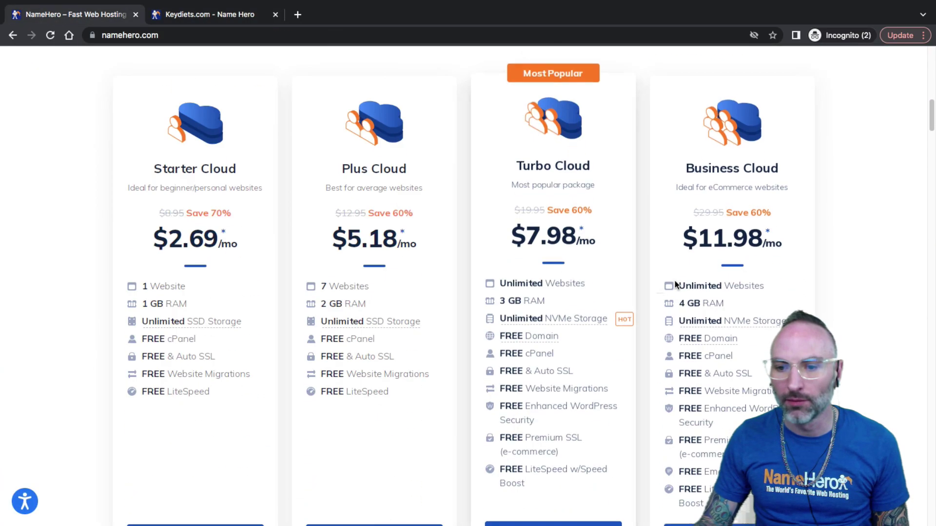
pyautogui.click(214, 17)
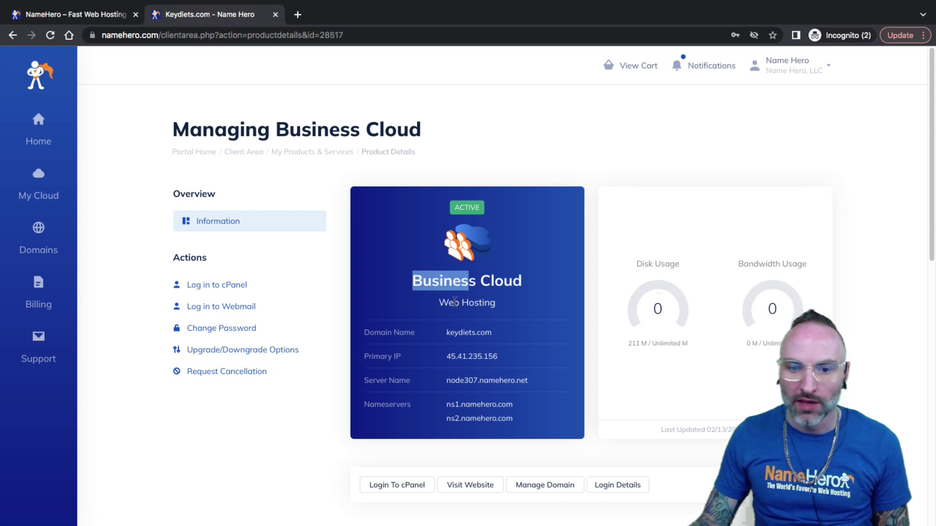
pyautogui.click(454, 301)
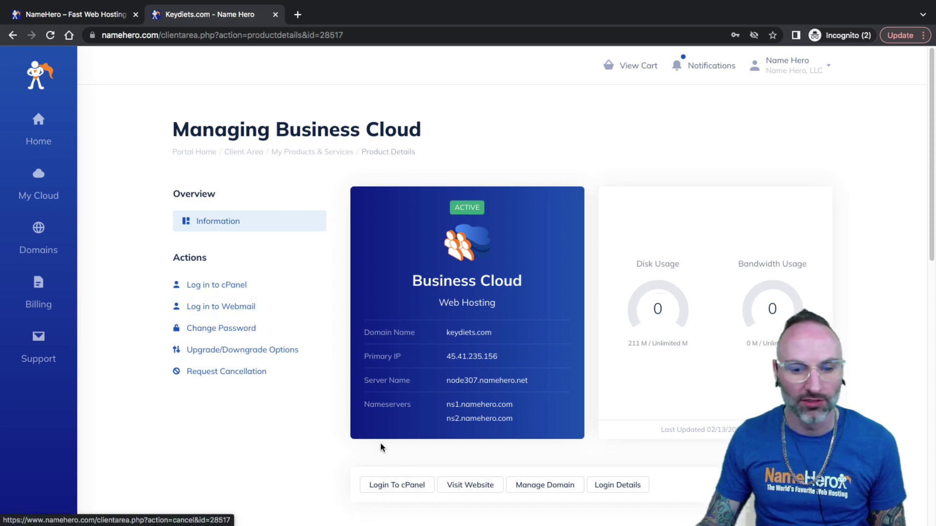
pyautogui.click(391, 485)
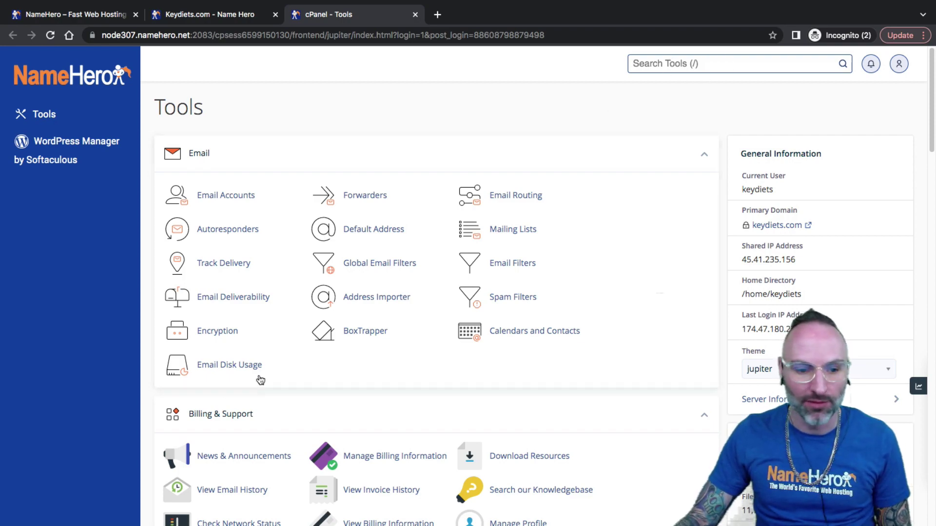
# Search cPanel tools for 'addon' and open the Domains page
pyautogui.scroll(-10, 260, 380)
pyautogui.scroll(10, 271, 370)
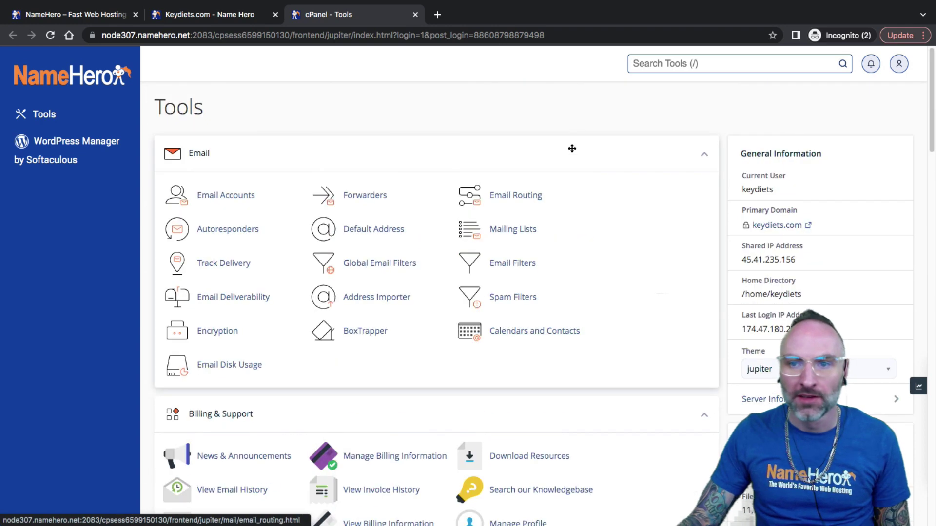
pyautogui.write('add')
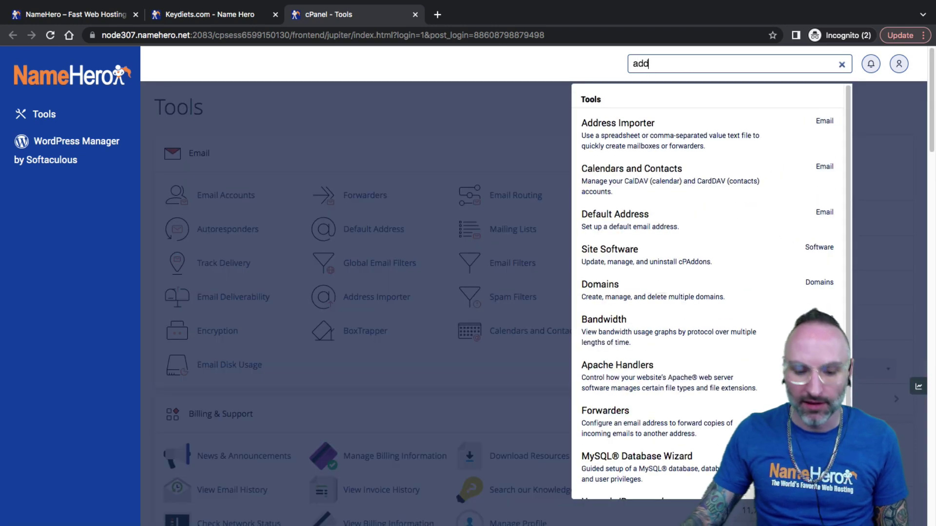
pyautogui.write('on')
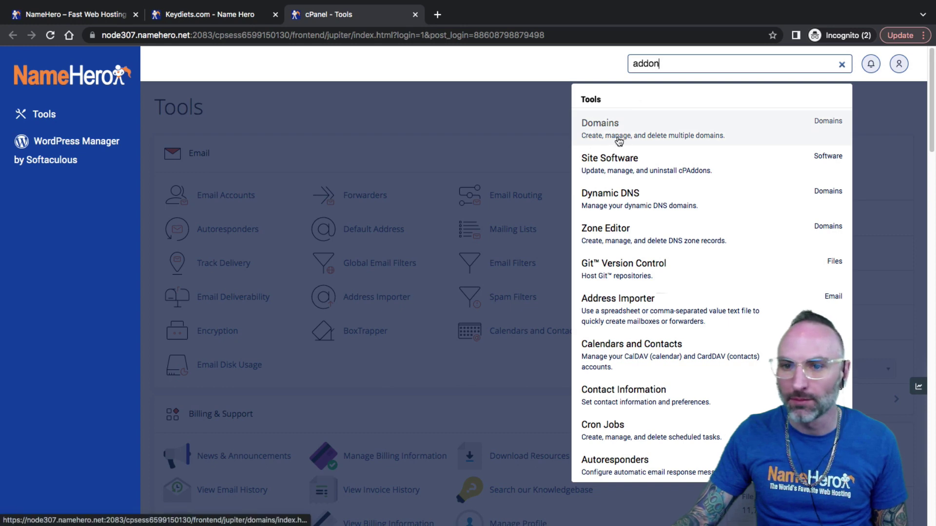
pyautogui.click(687, 136)
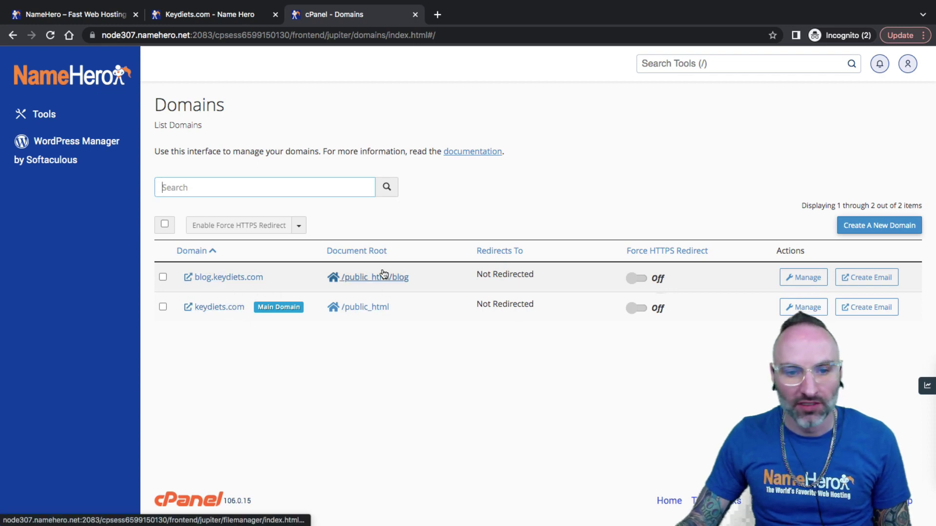
# Open the My Domains list, search 'web' and open the websiteaide.com management page
pyautogui.click(215, 19)
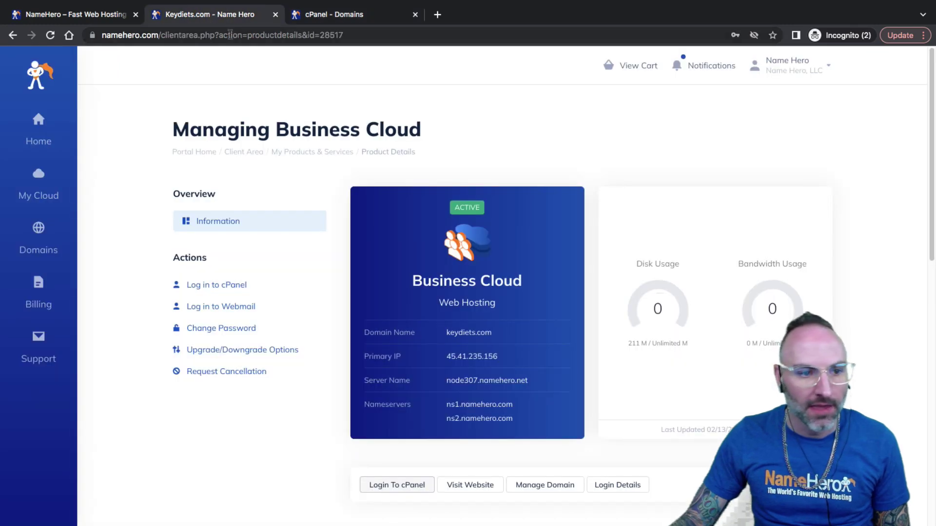
pyautogui.moveTo(39, 237)
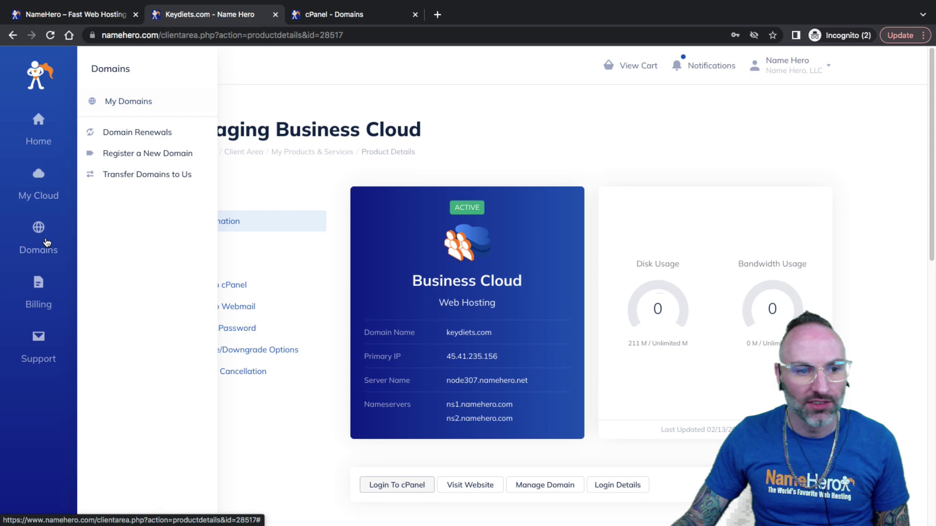
pyautogui.keyDown('super'); pyautogui.click(130, 101); pyautogui.keyUp('super')
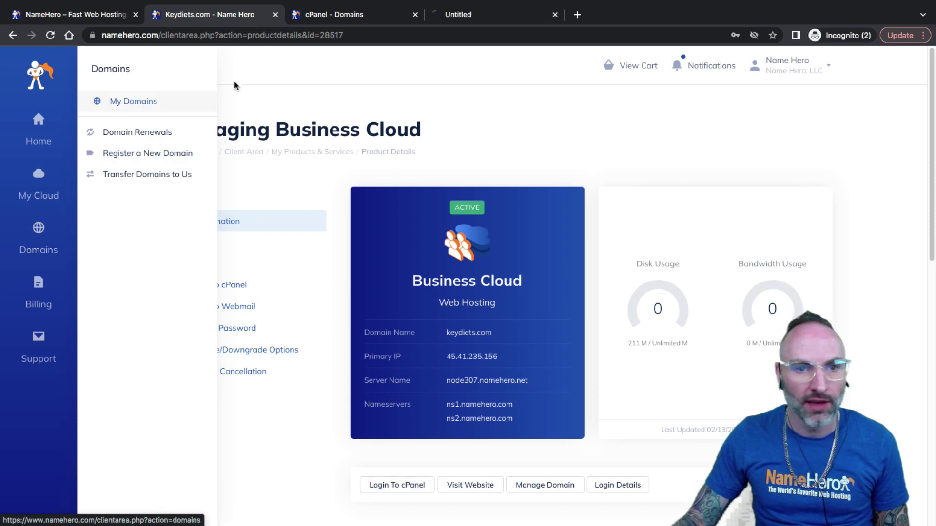
pyautogui.click(452, 18)
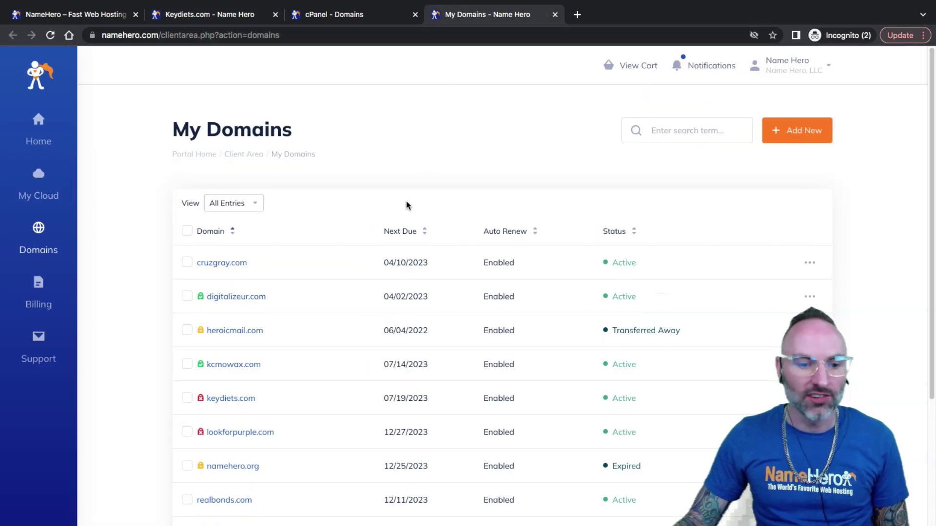
pyautogui.scroll(-1, 488, 185)
pyautogui.click(664, 108)
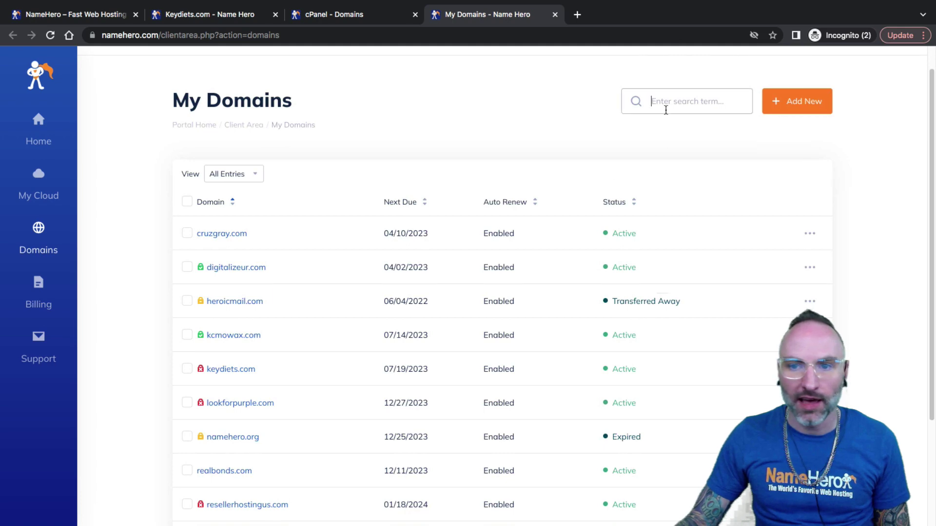
pyautogui.write('web')
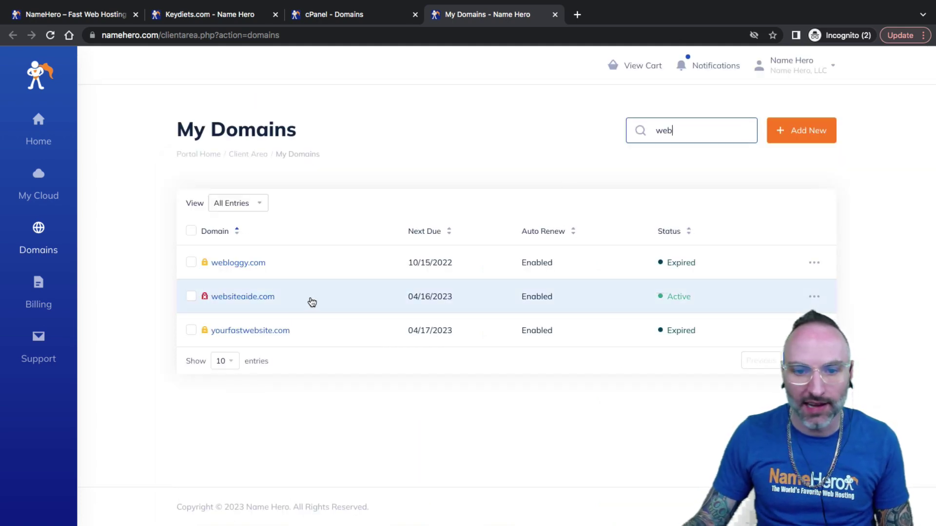
pyautogui.click(312, 303)
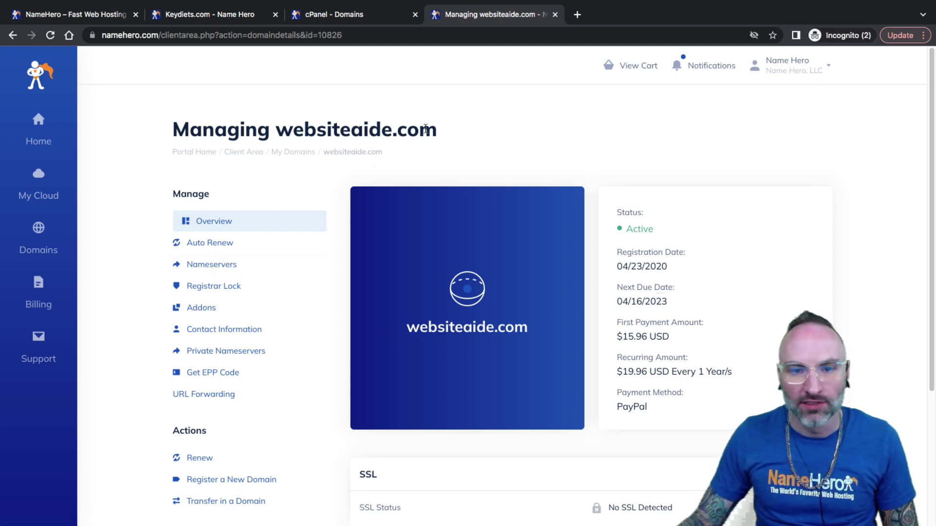
# Copy websiteaide.com from the page title and return to the cPanel Domains tab
pyautogui.moveTo(425, 128); pyautogui.dragTo(276, 130)
pyautogui.rightClick(291, 130)
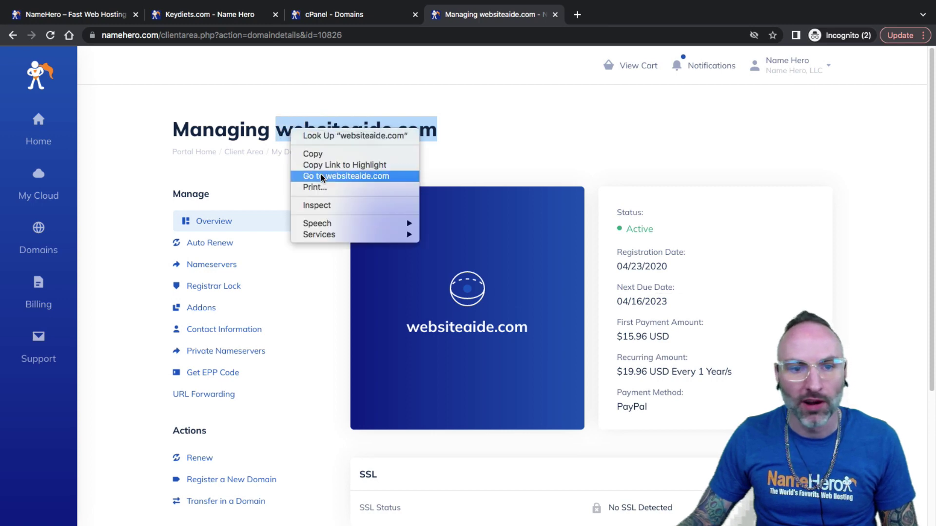
pyautogui.click(312, 153)
pyautogui.click(361, 18)
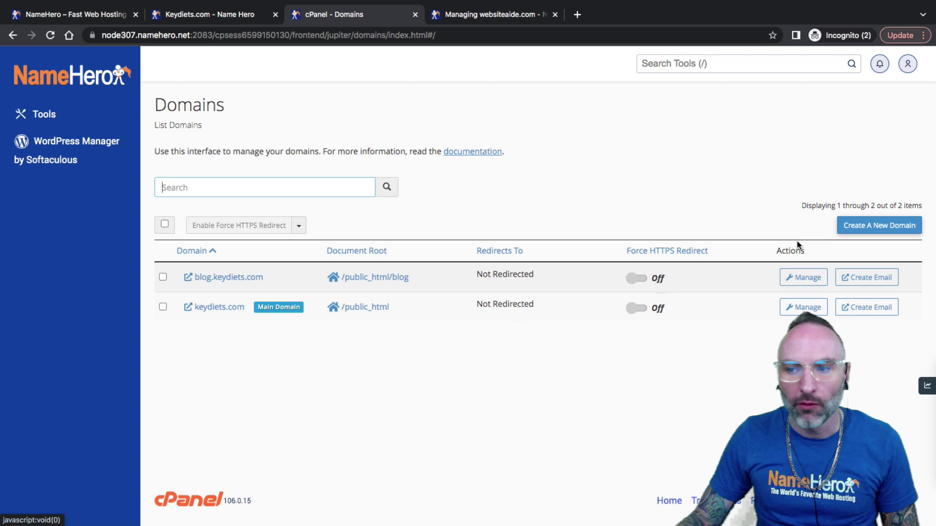
# Create the domain websiteaide.com in cPanel with its own document root and submit it
pyautogui.click(884, 227)
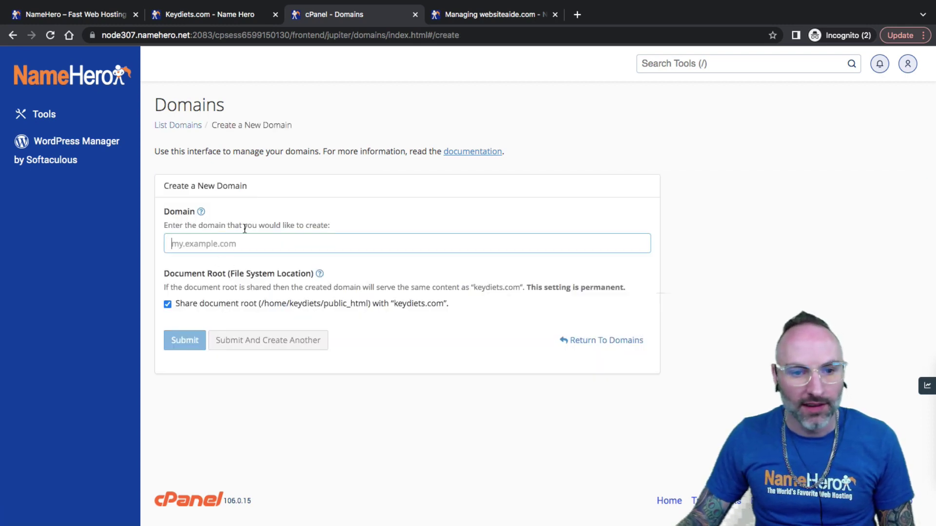
pyautogui.rightClick(184, 248)
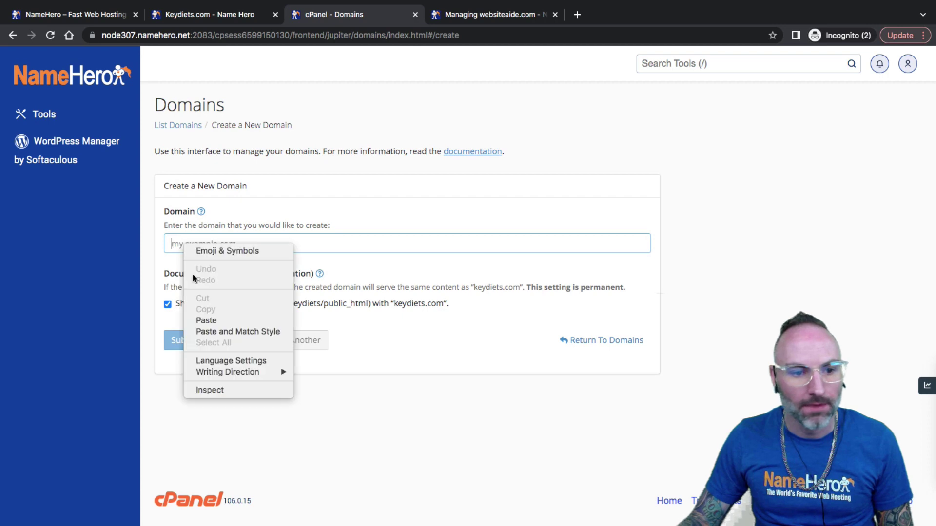
pyautogui.click(209, 320)
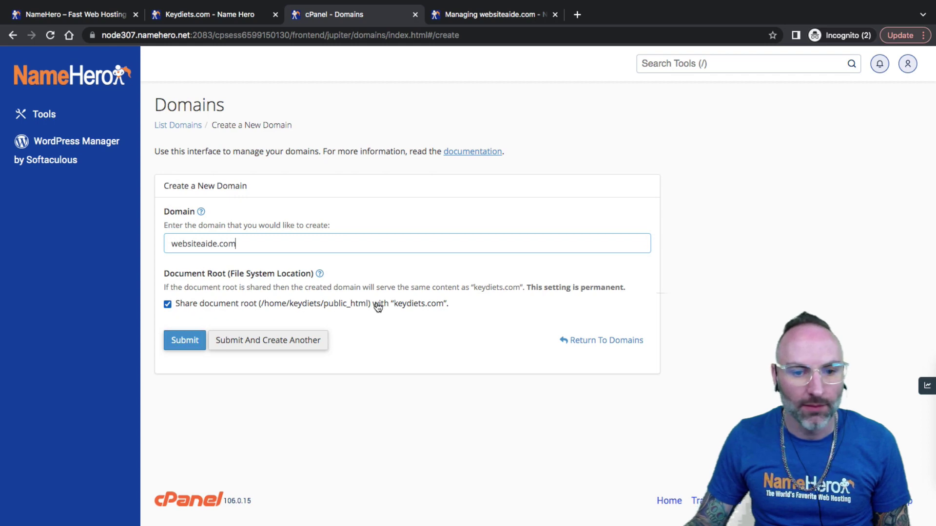
pyautogui.click(229, 307)
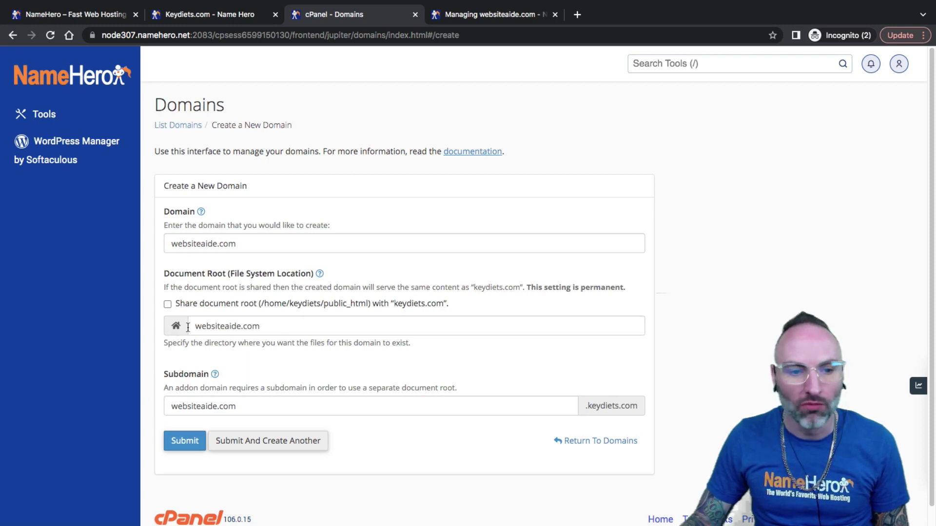
pyautogui.moveTo(197, 326); pyautogui.dragTo(262, 324)
pyautogui.click(267, 325)
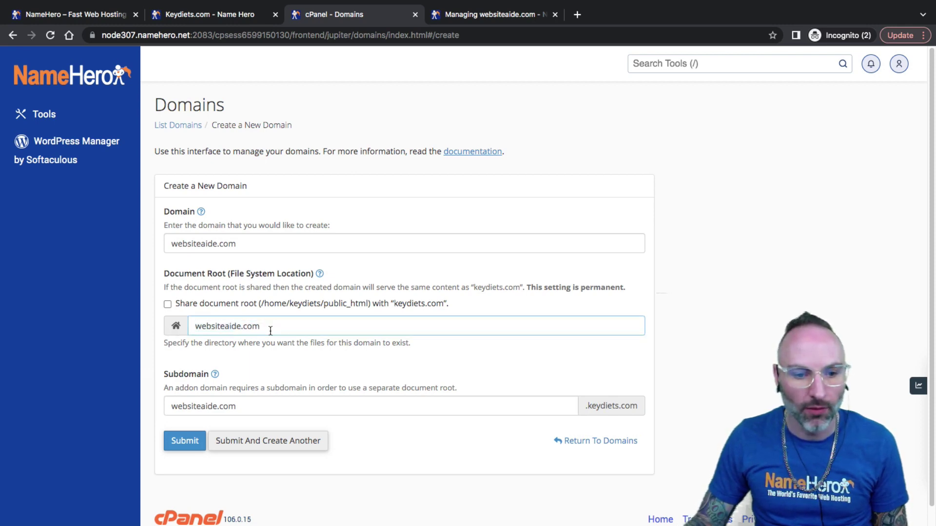
pyautogui.click(242, 400)
pyautogui.moveTo(172, 406); pyautogui.dragTo(172, 404)
pyautogui.click(247, 404)
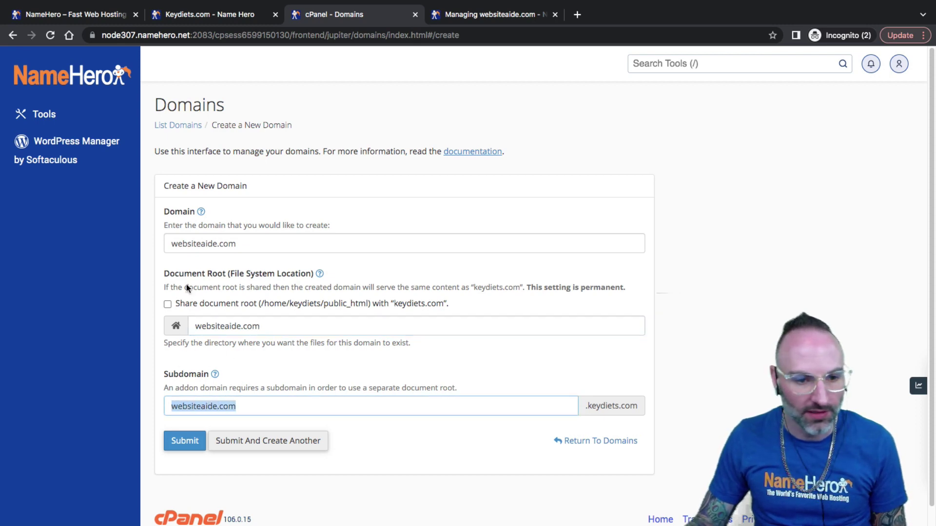
pyautogui.click(182, 440)
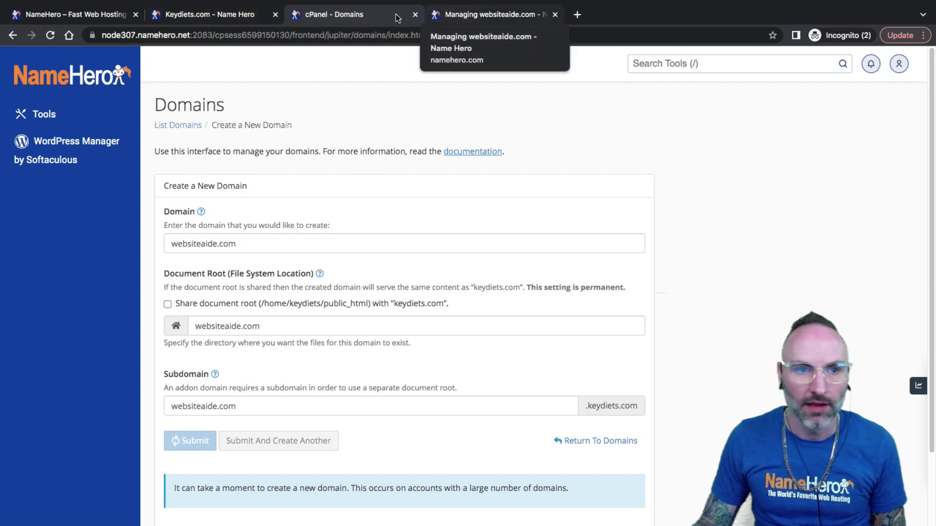
pyautogui.click(460, 16)
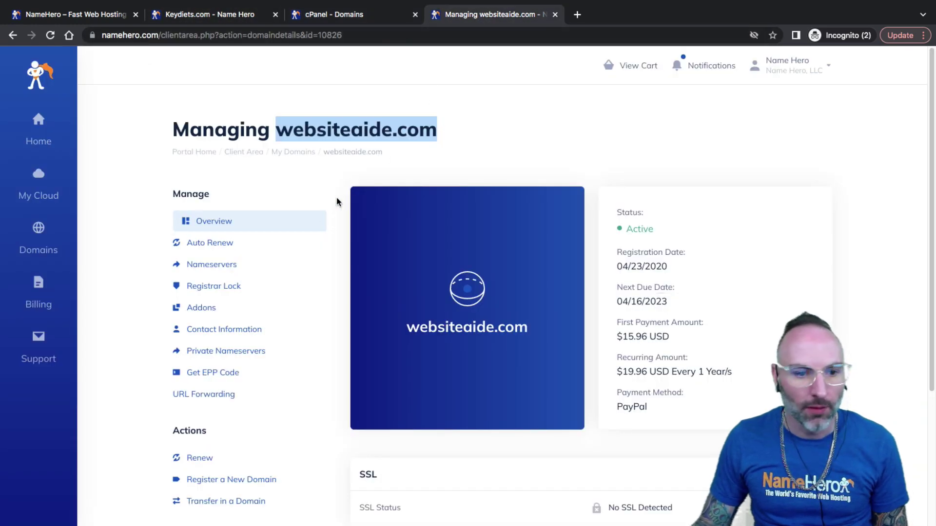
# Open websiteaide.com's nameserver settings and select the current Nameserver 1 and 2 values
pyautogui.click(220, 268)
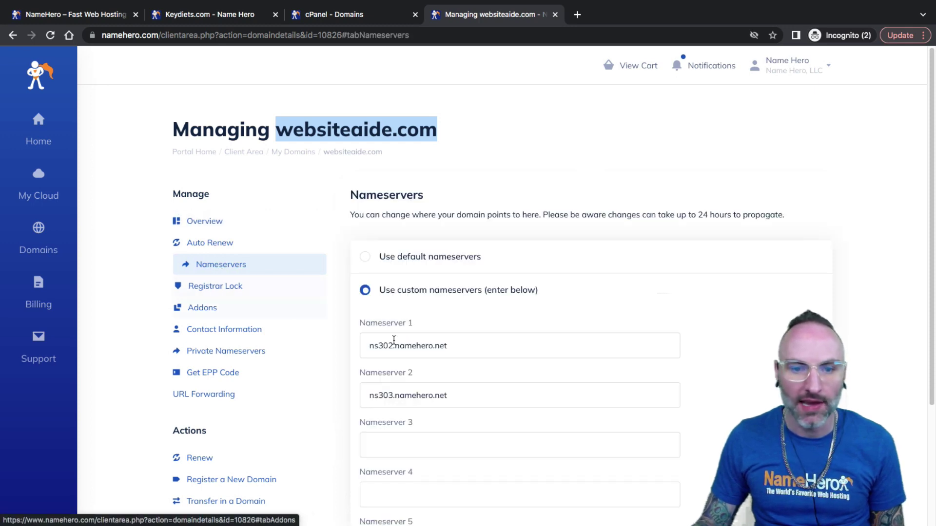
pyautogui.tripleClick(453, 347)
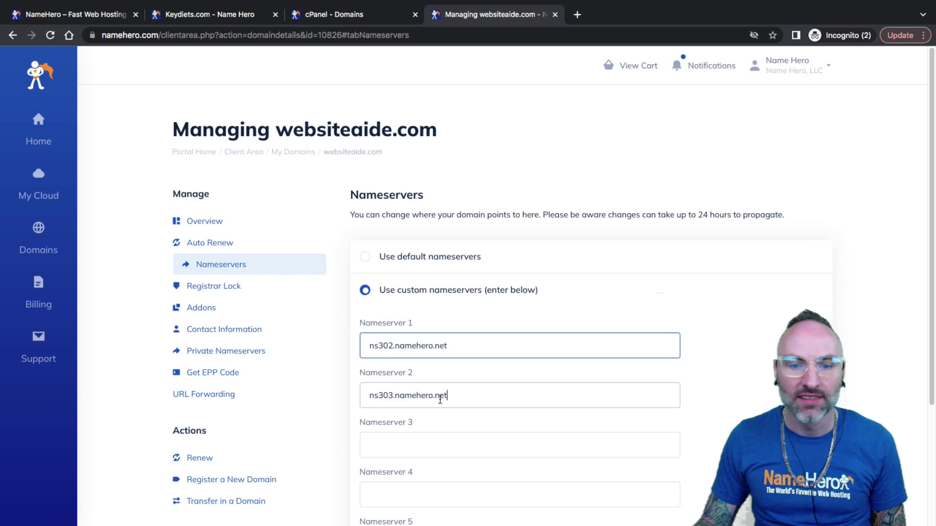
pyautogui.moveTo(441, 397); pyautogui.dragTo(360, 399)
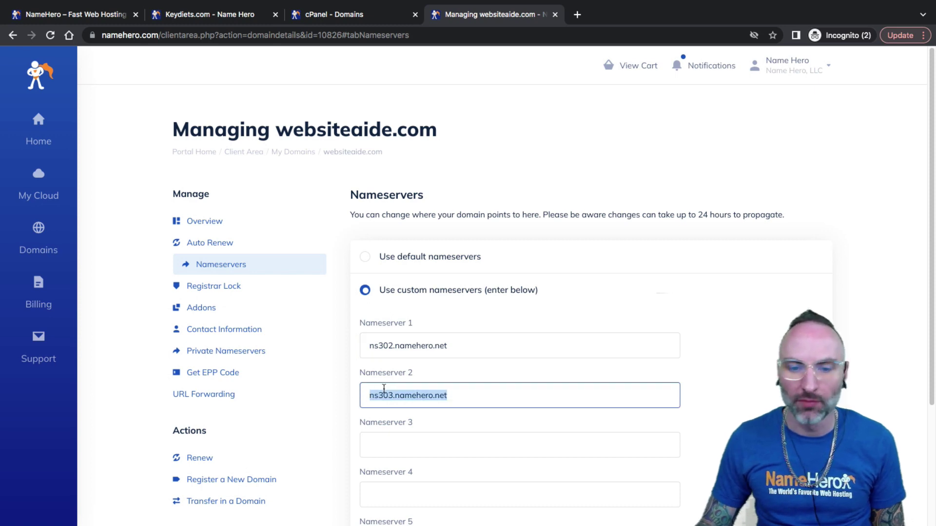
pyautogui.click(479, 349)
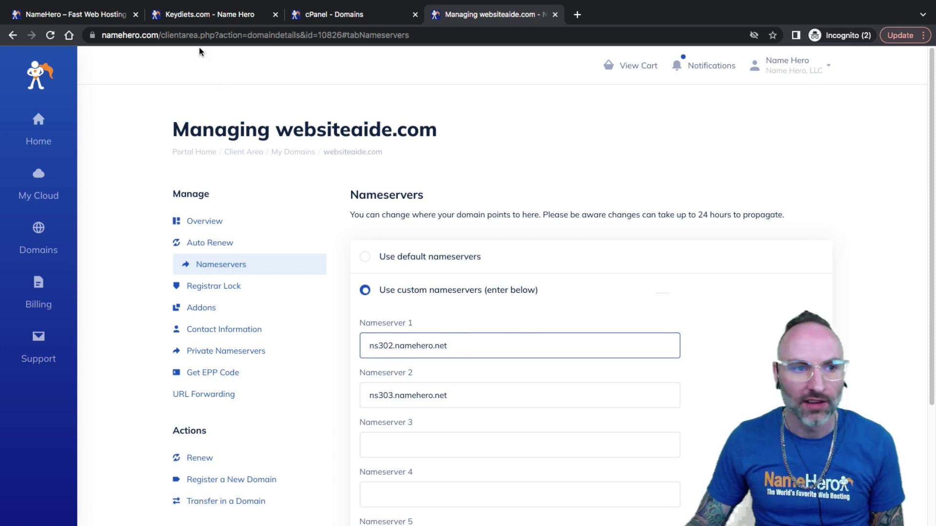
# Copy ns1.namehero.com from the Business Cloud hosting account's details page
pyautogui.click(193, 19)
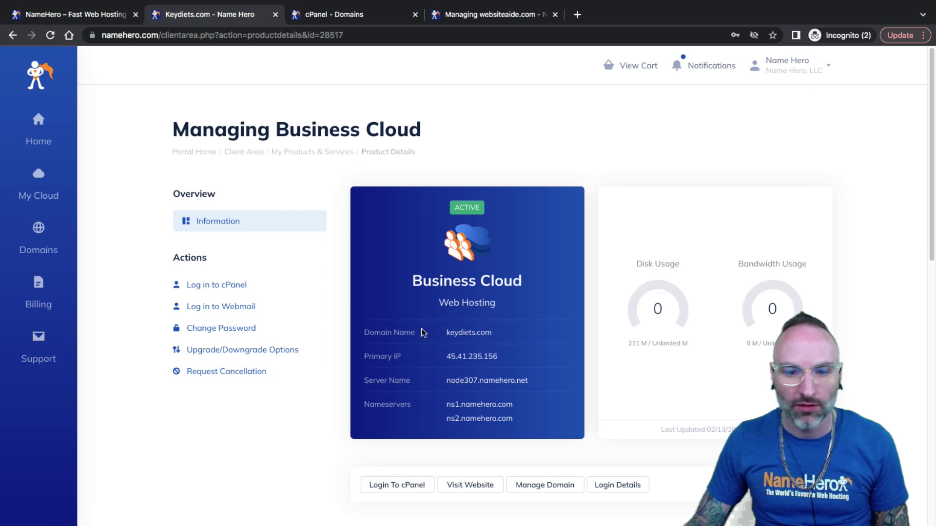
pyautogui.moveTo(411, 283); pyautogui.dragTo(527, 283)
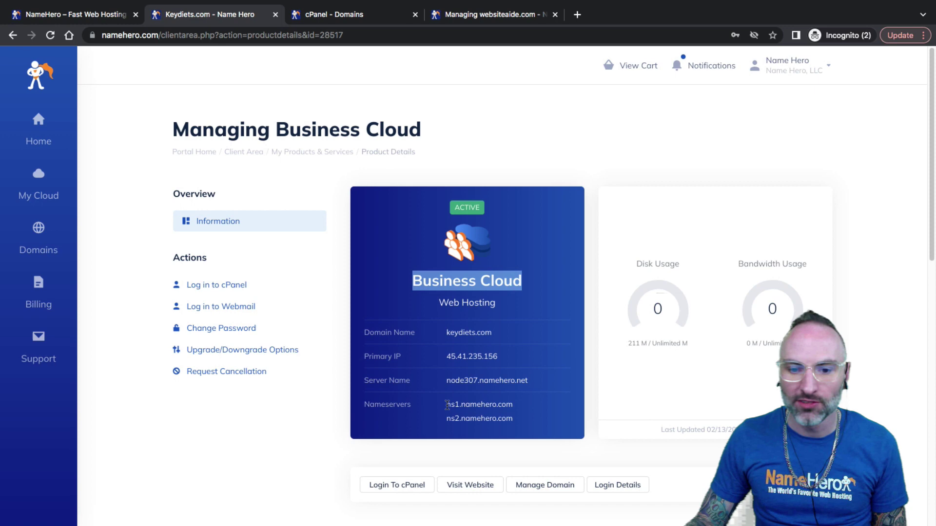
pyautogui.moveTo(447, 406); pyautogui.dragTo(460, 415)
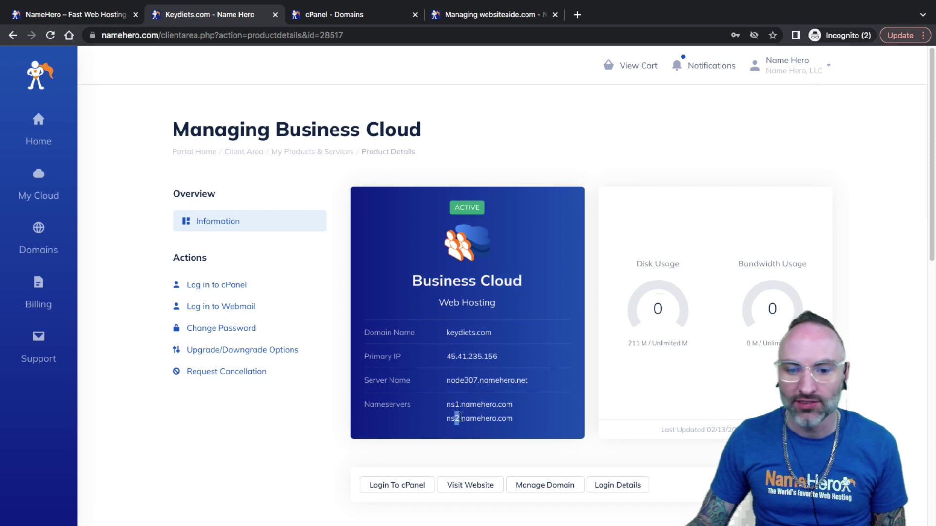
pyautogui.moveTo(513, 404); pyautogui.dragTo(439, 408)
pyautogui.rightClick(447, 406)
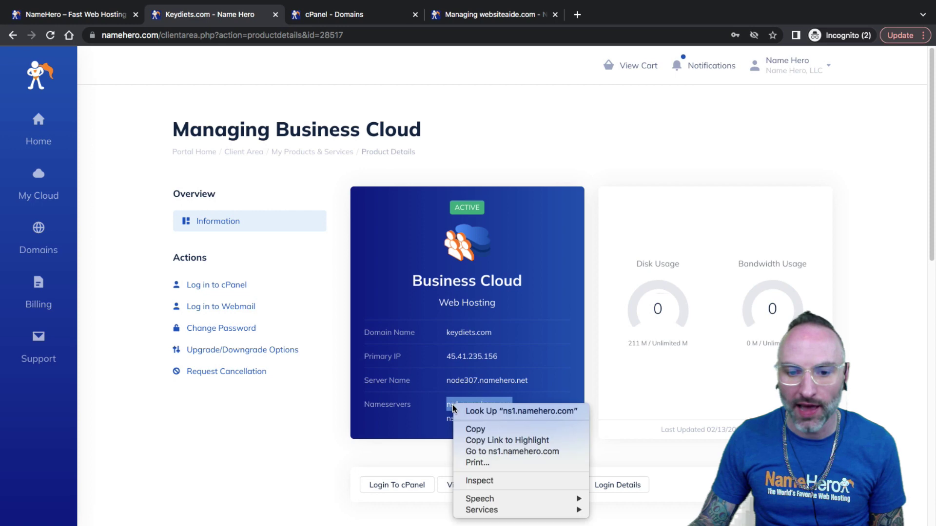
pyautogui.click(478, 428)
pyautogui.click(489, 15)
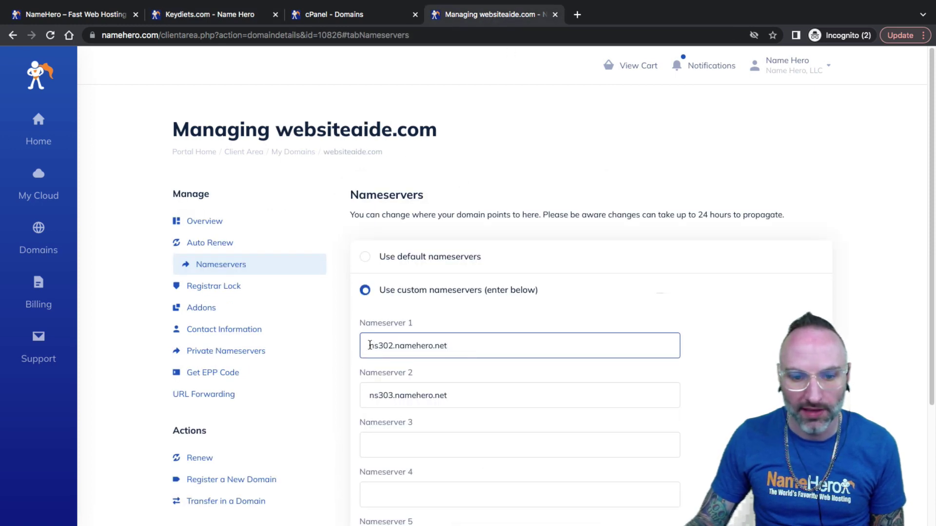
# Set Nameserver 1 to ns1.namehero.com and Nameserver 2 to ns2.namehero.com, and save
pyautogui.moveTo(369, 346); pyautogui.dragTo(448, 345)
pyautogui.rightClick(441, 345)
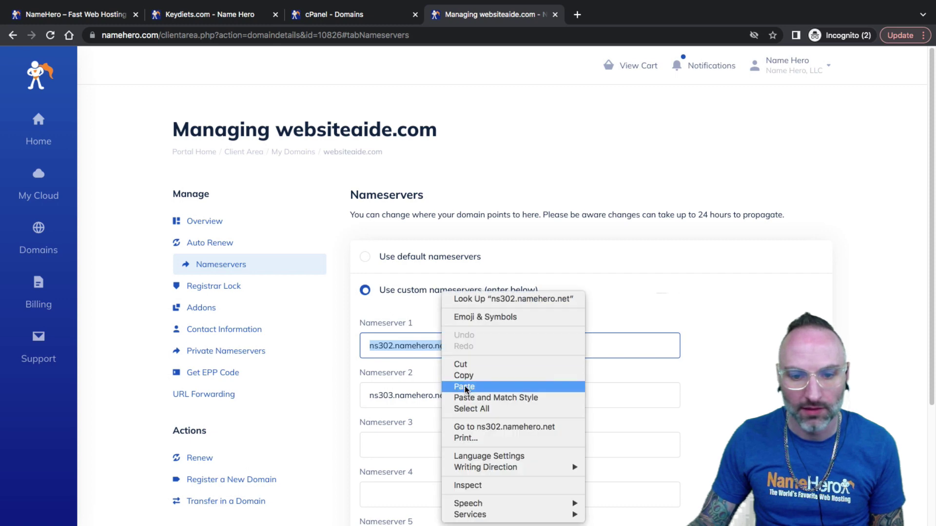
pyautogui.click(464, 387)
pyautogui.moveTo(459, 395); pyautogui.dragTo(360, 395)
pyautogui.rightClick(384, 395)
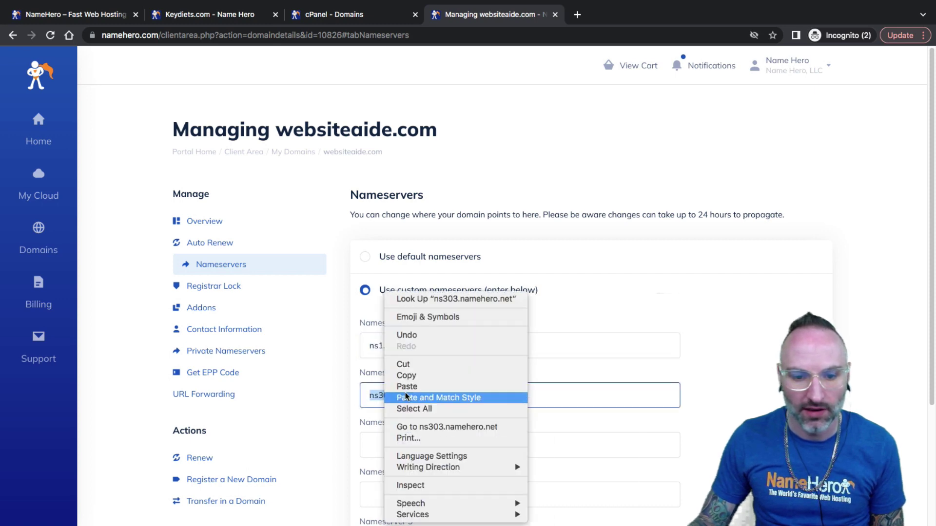
pyautogui.click(407, 387)
pyautogui.moveTo(384, 395); pyautogui.dragTo(379, 398)
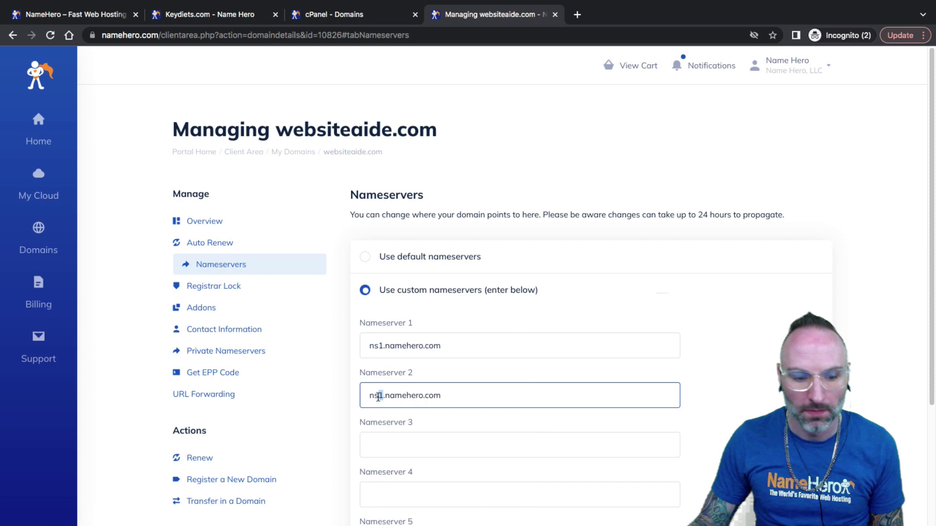
pyautogui.write('2')
pyautogui.scroll(-3, 334, 399)
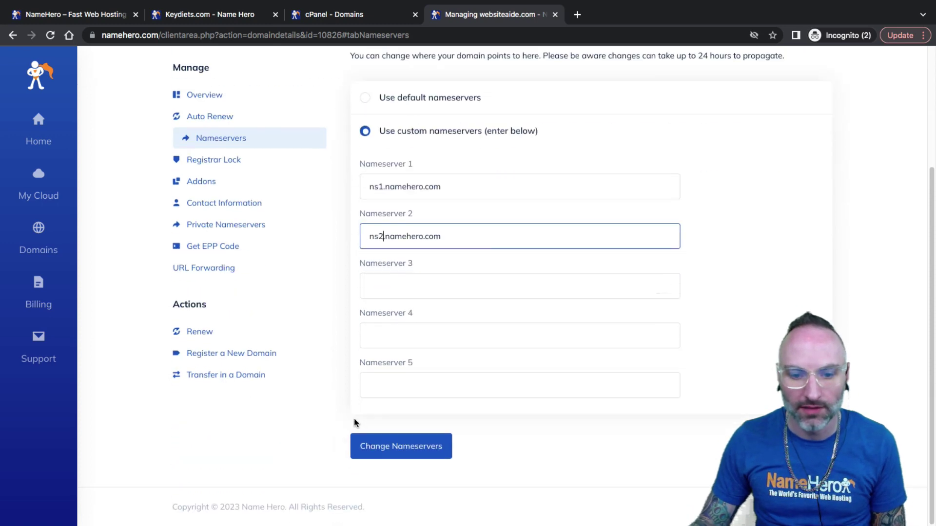
pyautogui.click(368, 449)
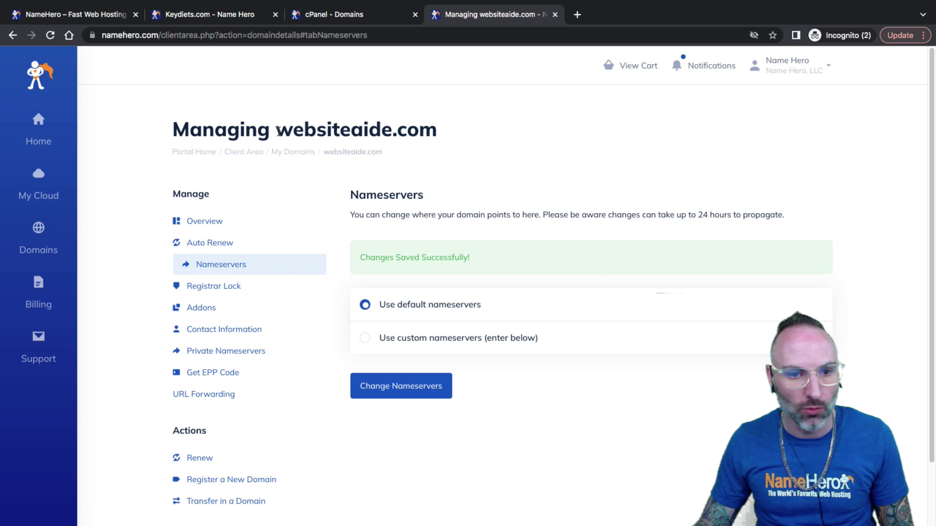
# Highlight websiteaide.com in the portal's page title and return to the cPanel Domains tab
pyautogui.moveTo(276, 130); pyautogui.dragTo(429, 138)
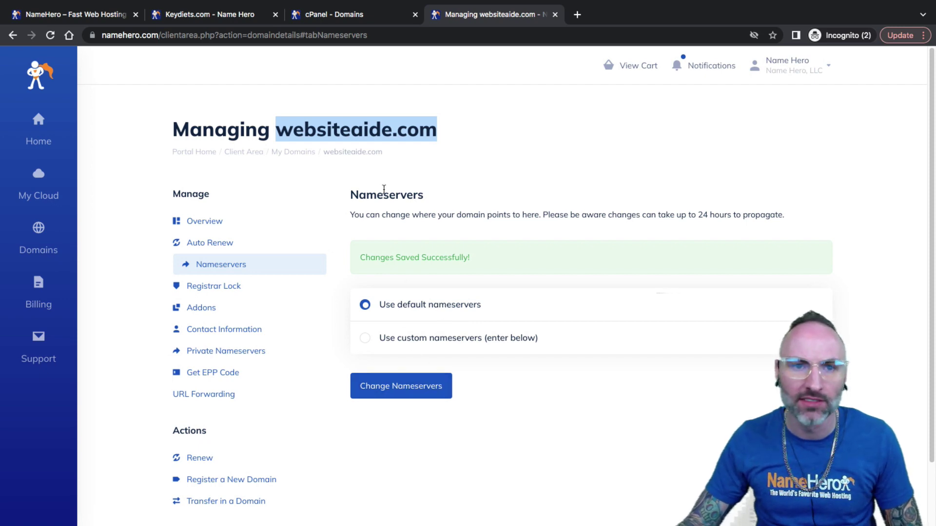
pyautogui.click(339, 16)
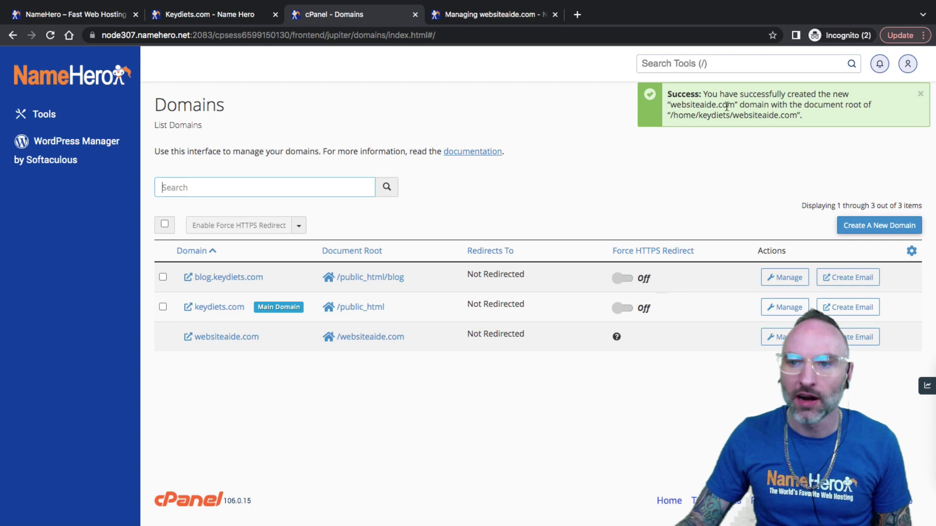
# Open websiteaide.com's management page and confirm the /websiteaide.com document root, leaving it unchanged
pyautogui.moveTo(734, 105); pyautogui.dragTo(793, 116)
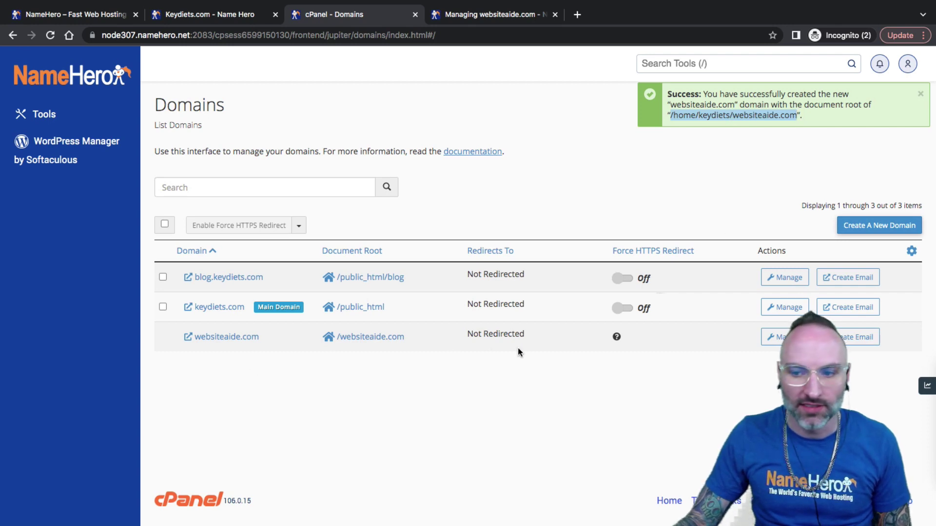
pyautogui.click(777, 339)
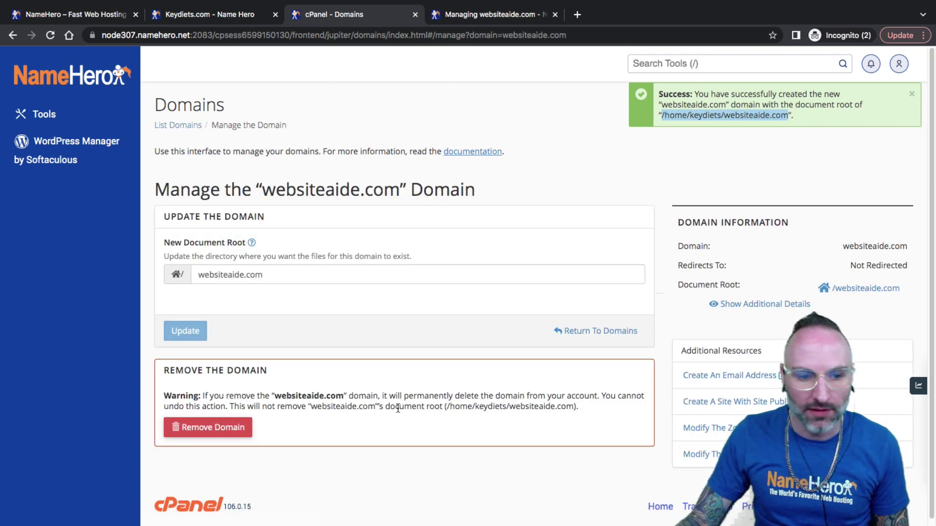
pyautogui.click(271, 273)
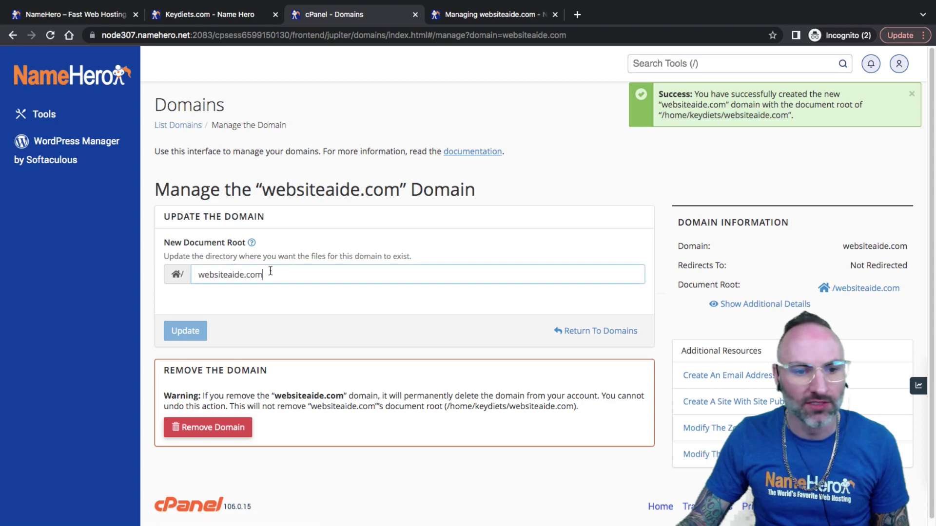
pyautogui.tripleClick(271, 273)
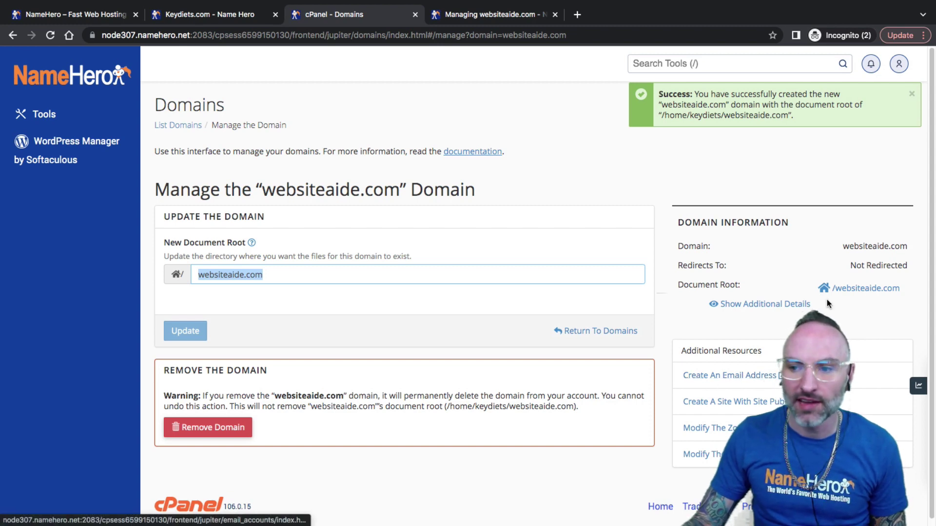
pyautogui.click(873, 246)
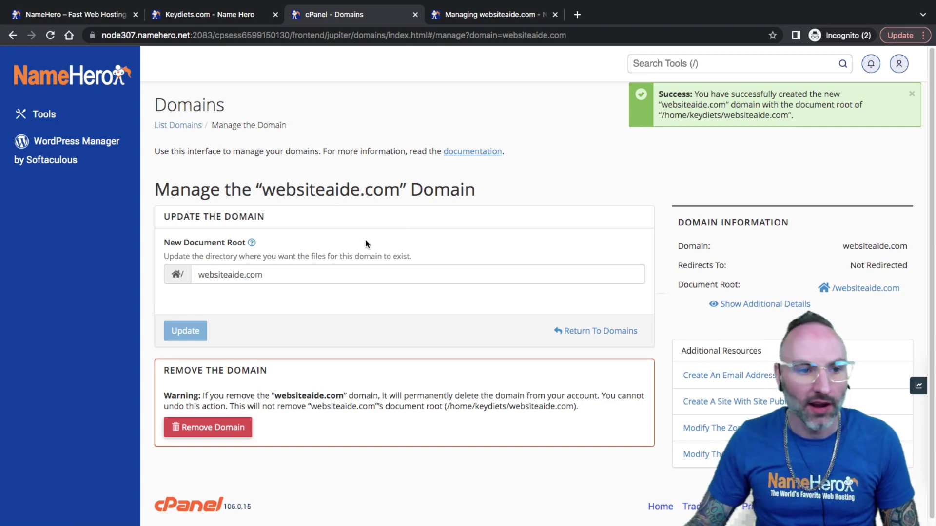
# Remove the websiteaide.com WordPress install with its directory, database and database user
pyautogui.click(63, 147)
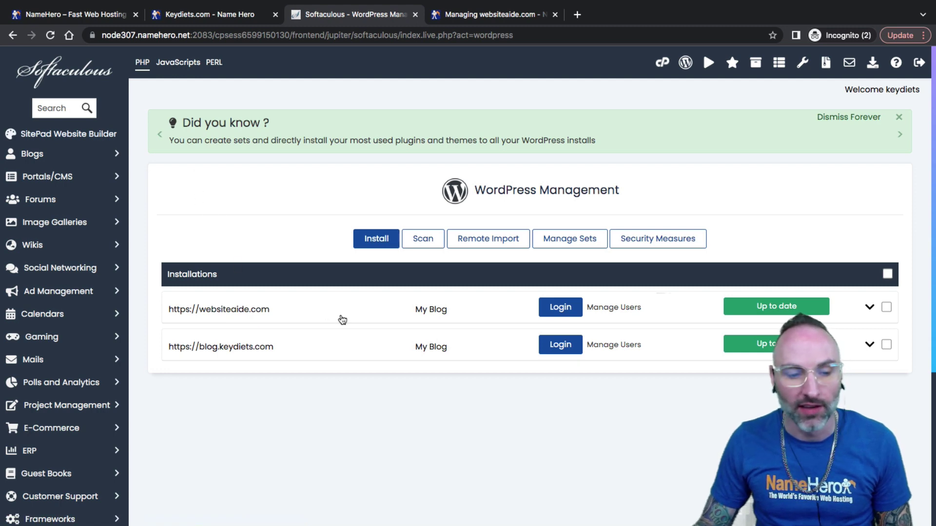
pyautogui.click(869, 307)
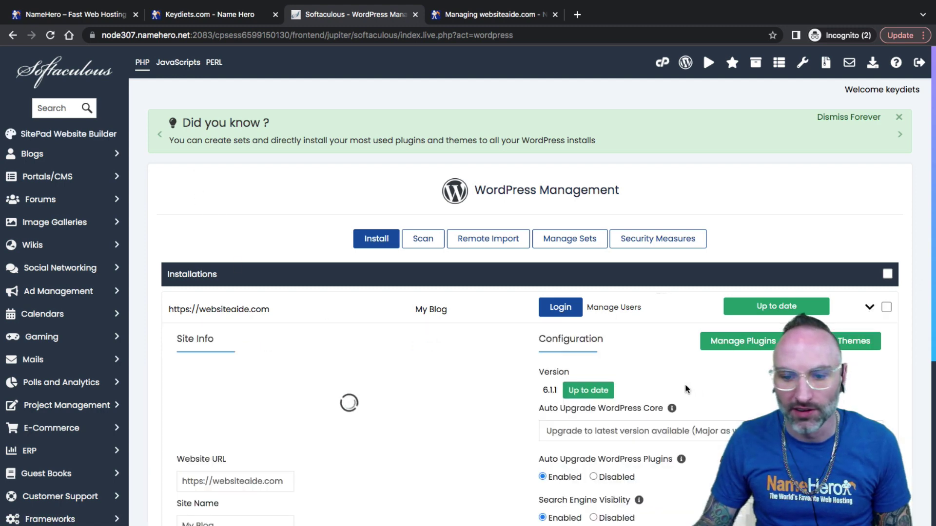
pyautogui.scroll(-5, 685, 385)
pyautogui.click(664, 385)
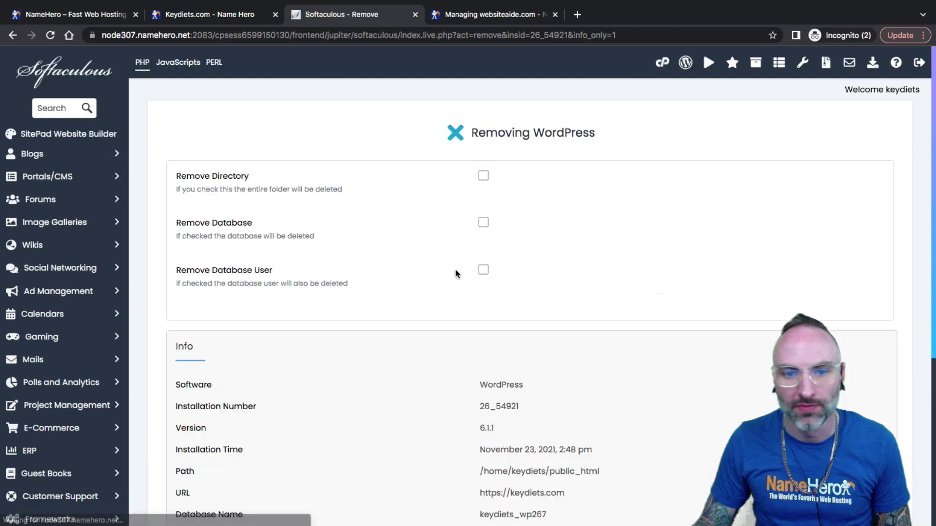
pyautogui.click(483, 175)
pyautogui.click(483, 222)
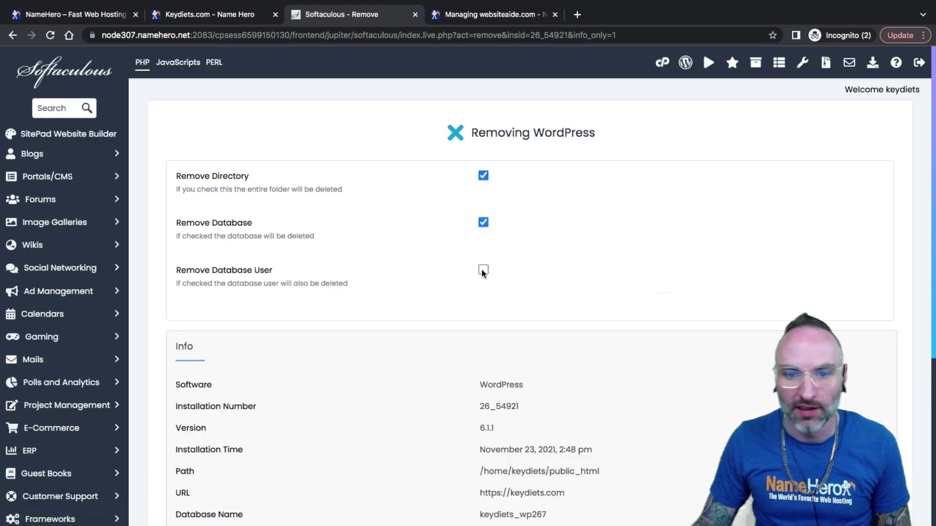
pyautogui.click(483, 270)
pyautogui.scroll(-5, 438, 341)
pyautogui.click(490, 375)
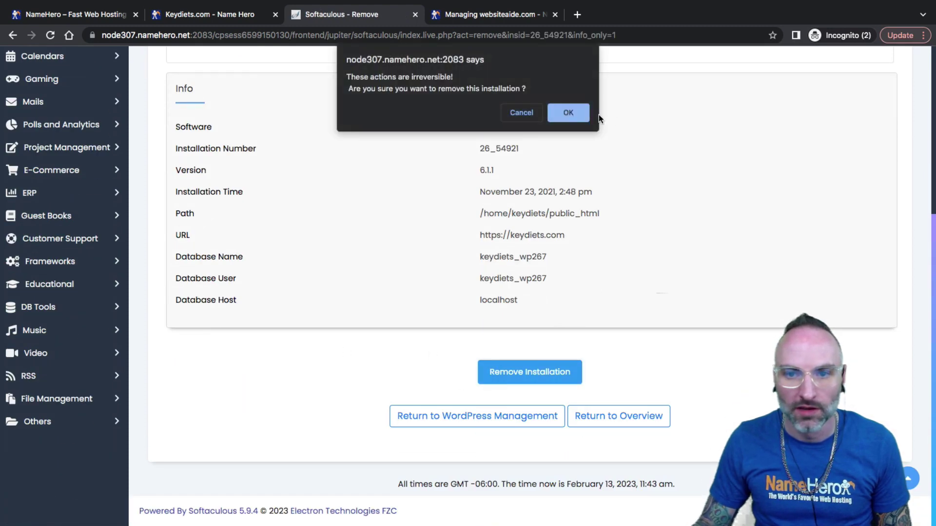
pyautogui.click(563, 108)
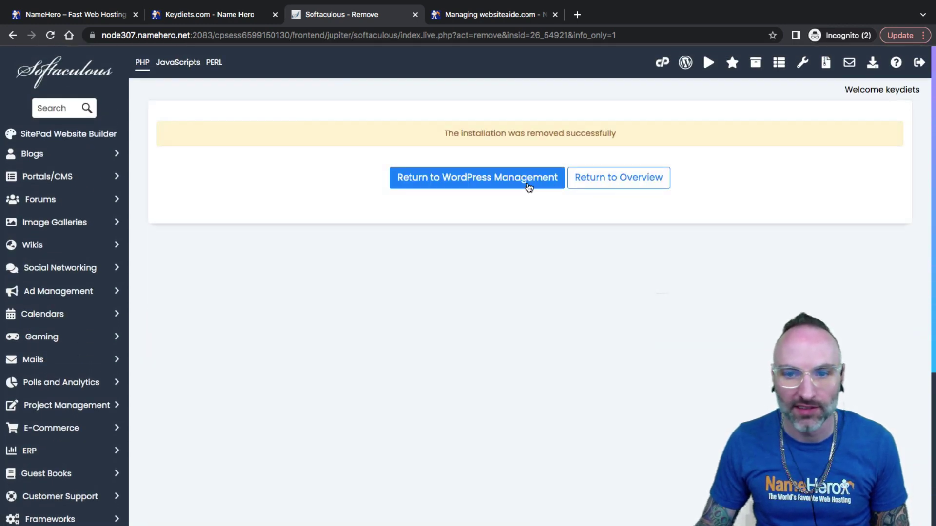
# Start a new WordPress installation with websiteaide.com as the domain
pyautogui.click(538, 184)
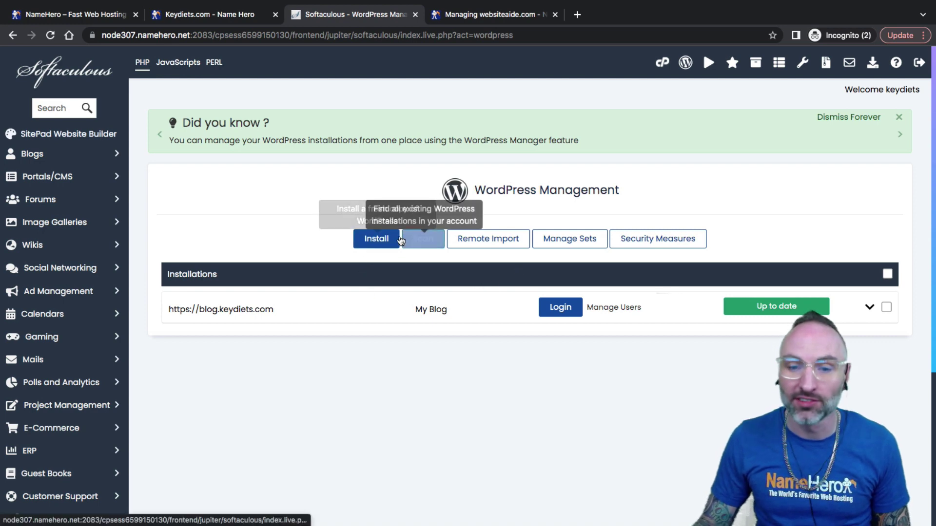
pyautogui.click(374, 242)
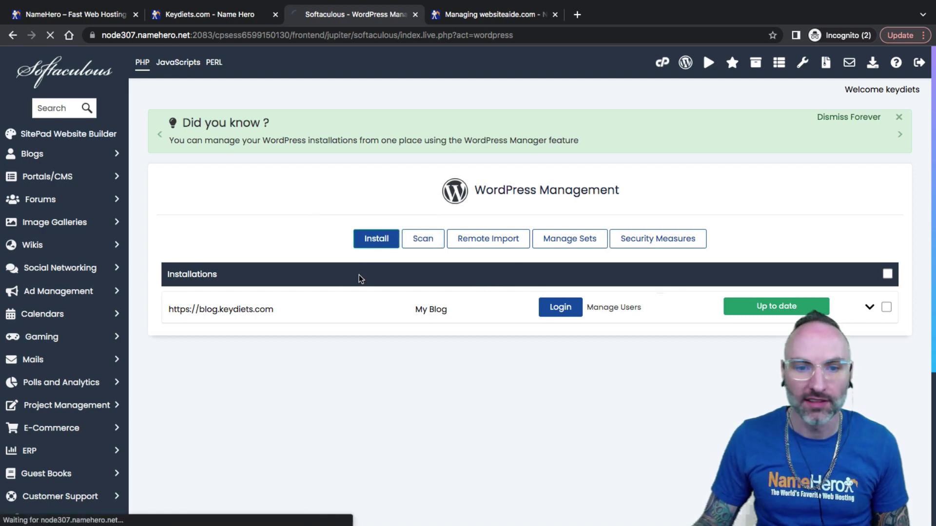
pyautogui.scroll(-4, 331, 285)
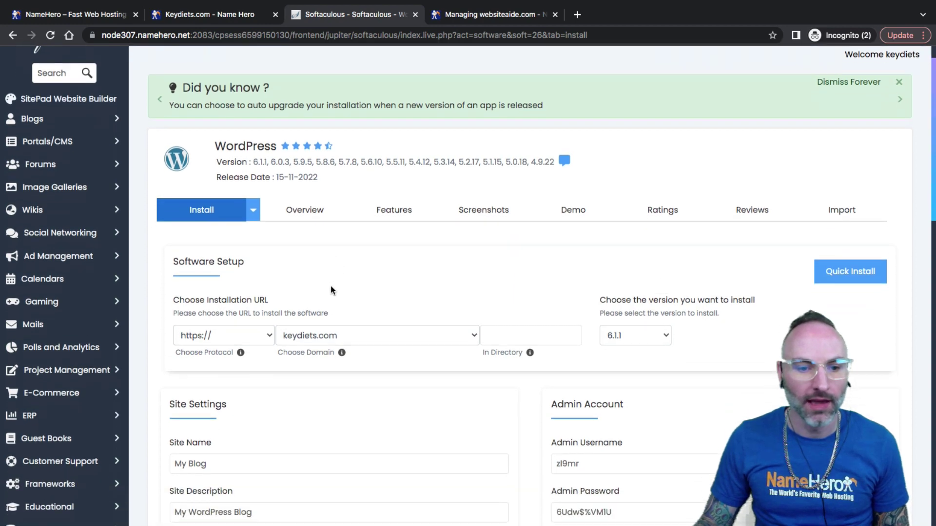
pyautogui.click(298, 187)
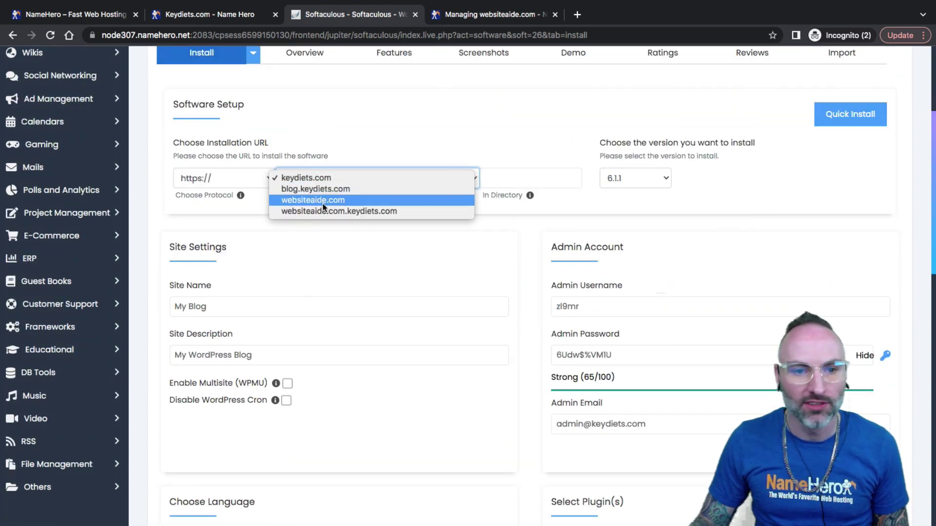
pyautogui.click(319, 200)
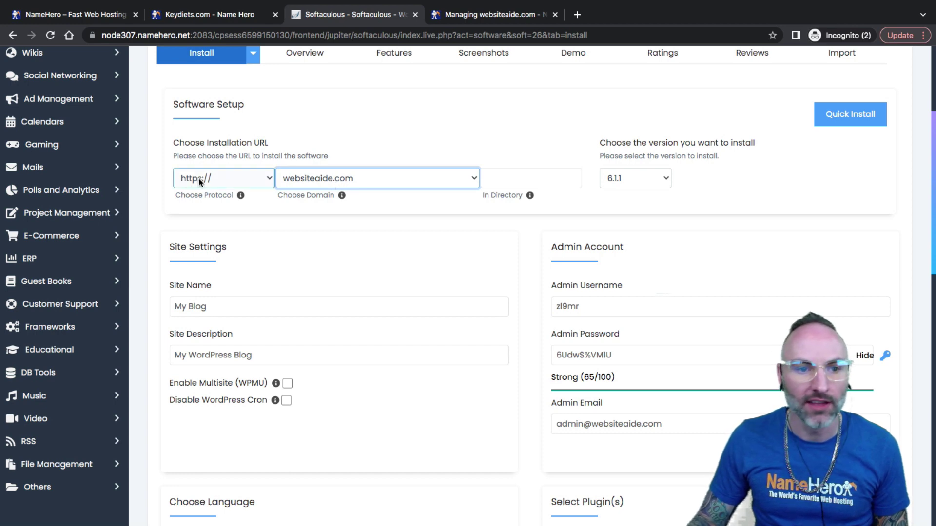
# Leave the install directory empty for the site root and keep version 6.1.1
pyautogui.click(521, 177)
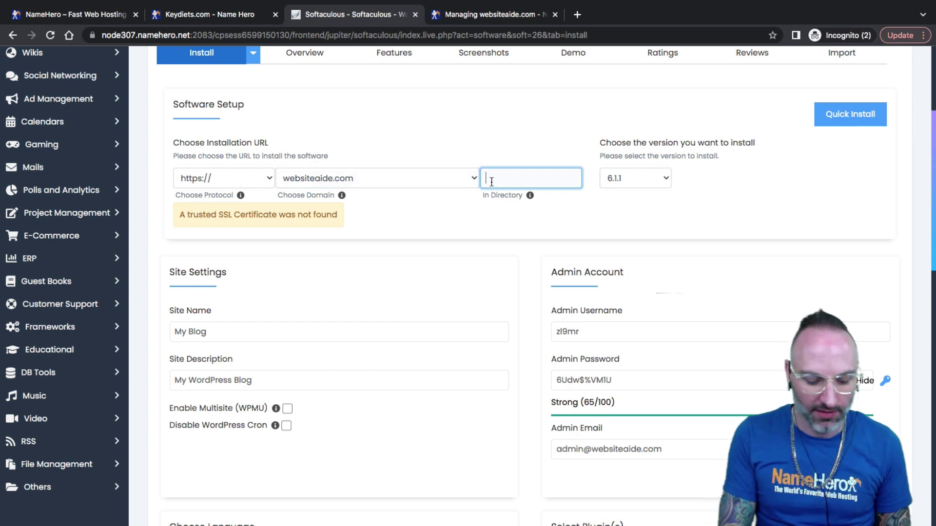
pyautogui.write('blog')
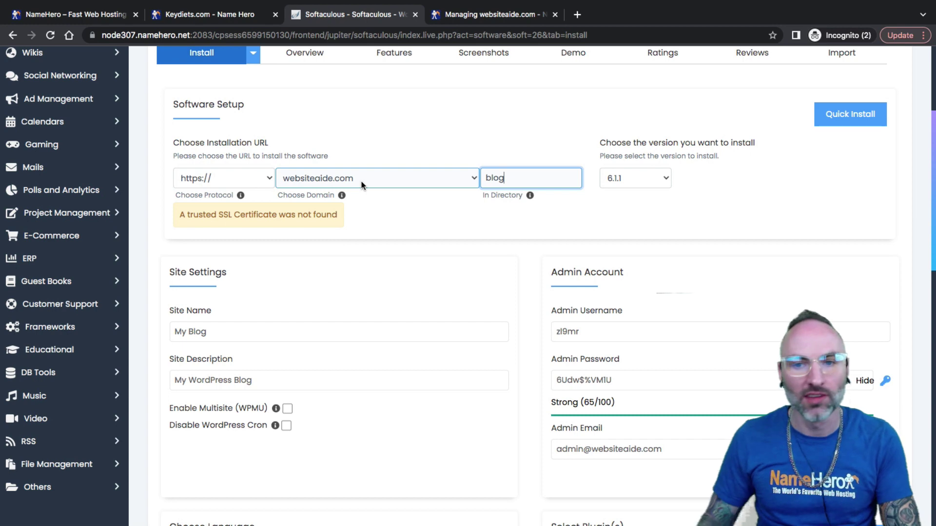
pyautogui.doubleClick(492, 178)
pyautogui.press('BackSpace')
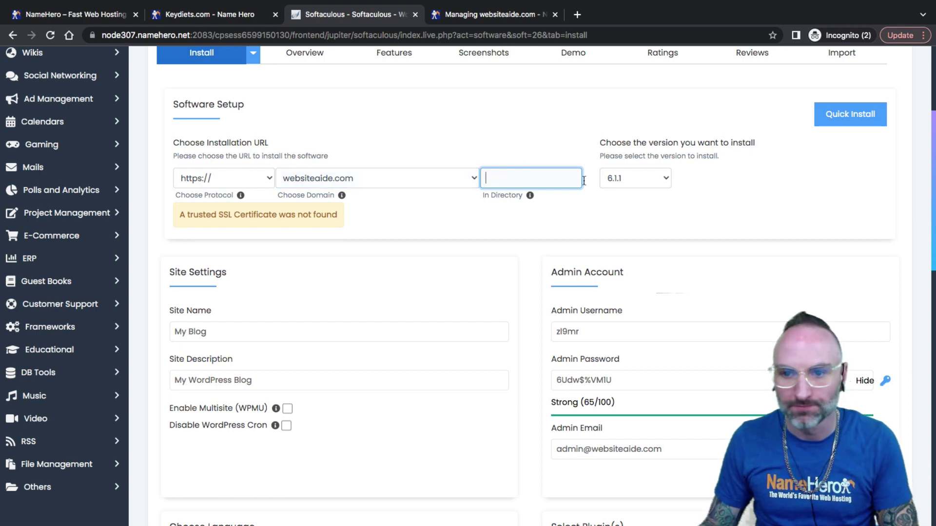
pyautogui.click(631, 177)
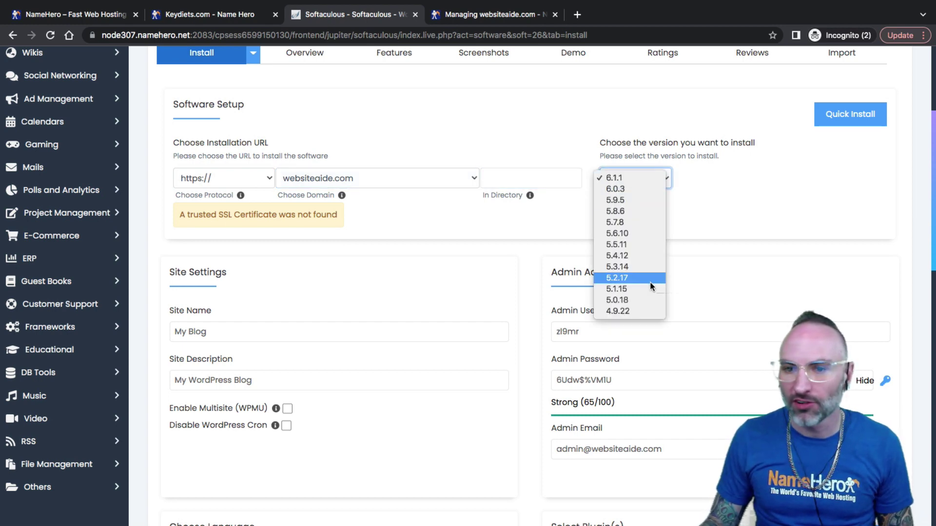
pyautogui.click(642, 177)
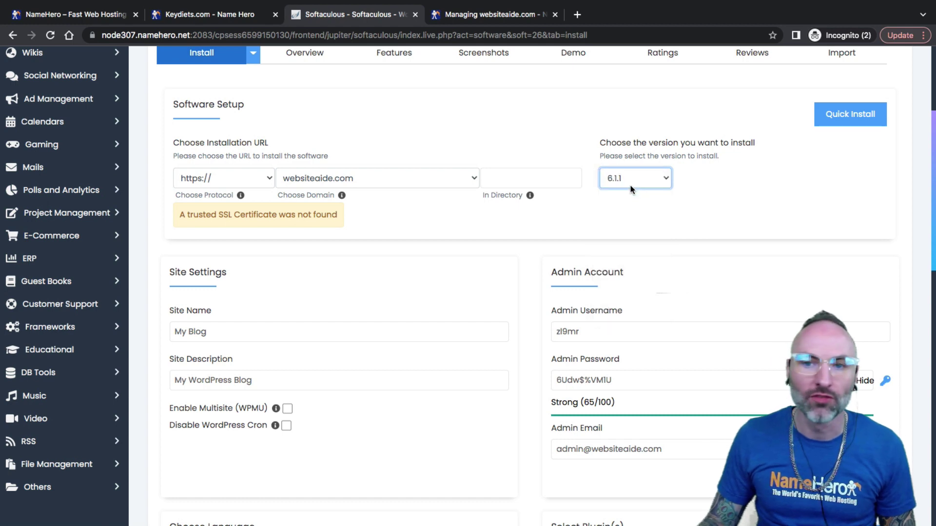
pyautogui.click(623, 217)
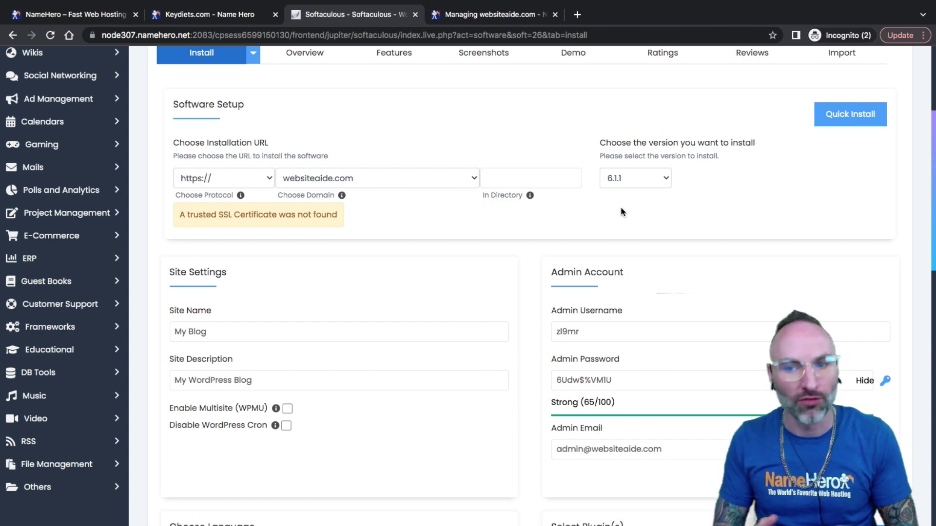
pyautogui.click(238, 331)
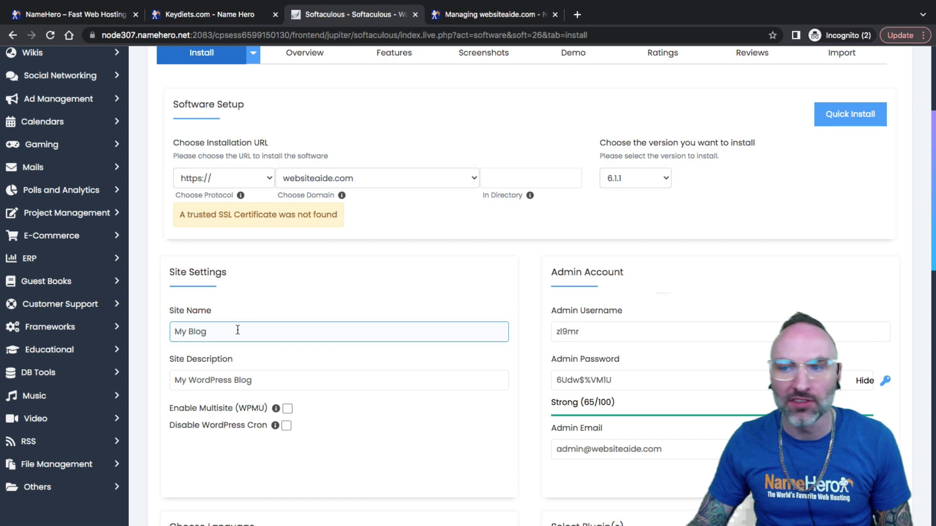
pyautogui.scroll(-1, 254, 336)
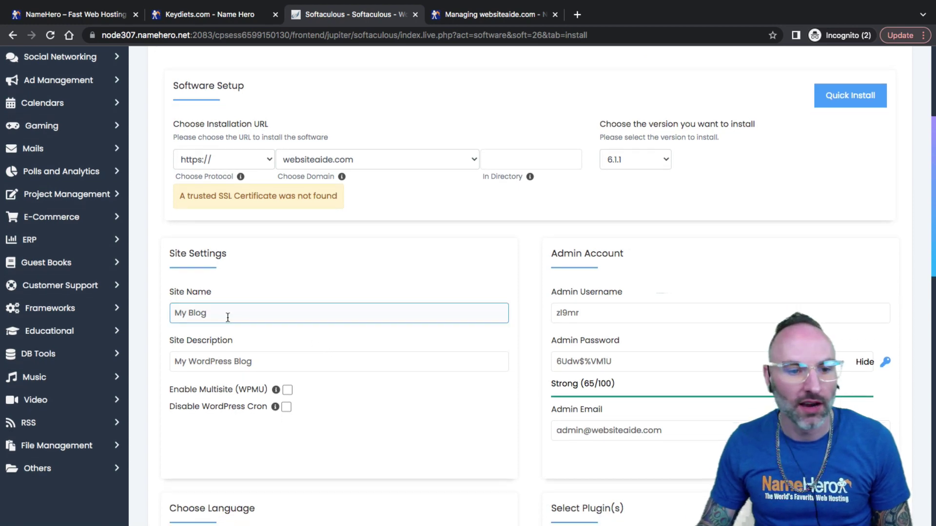
pyautogui.moveTo(228, 317); pyautogui.dragTo(173, 315)
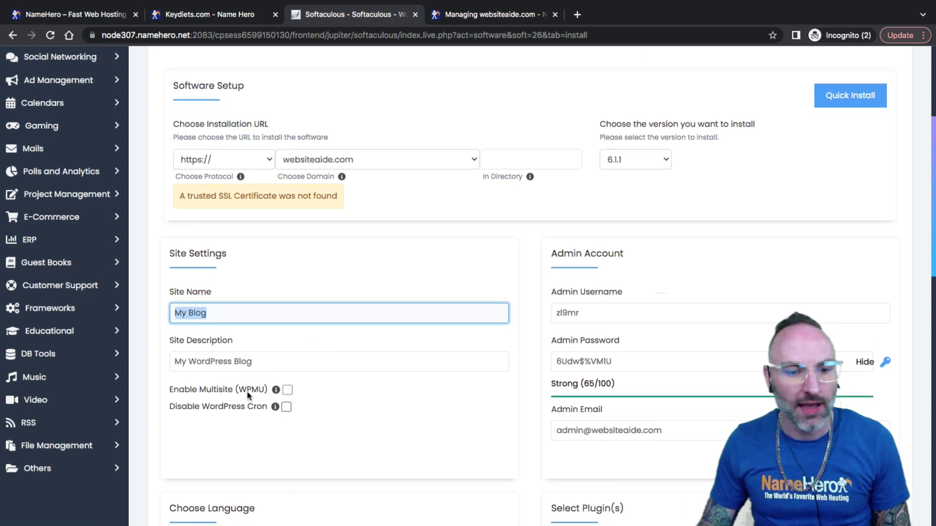
pyautogui.click(253, 362)
pyautogui.moveTo(254, 361); pyautogui.dragTo(169, 363)
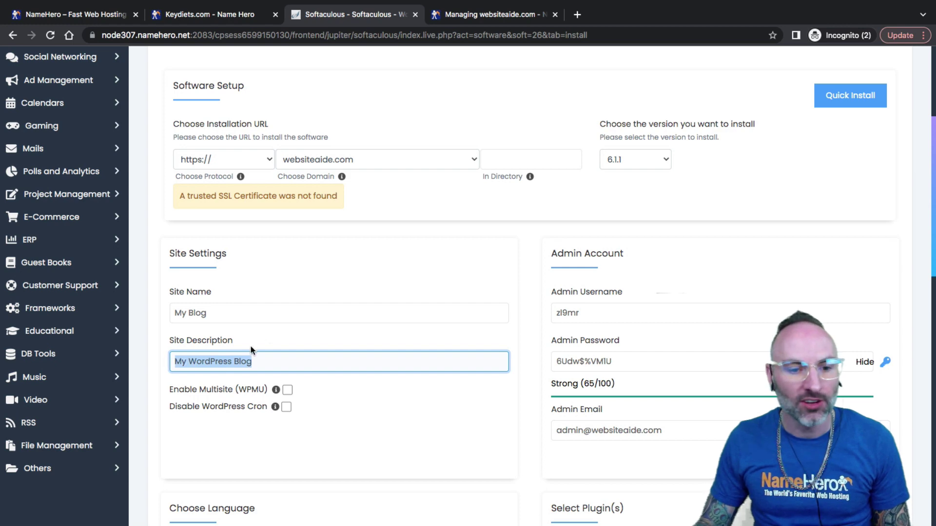
pyautogui.click(246, 359)
pyautogui.moveTo(232, 312); pyautogui.dragTo(171, 312)
pyautogui.moveTo(263, 361); pyautogui.dragTo(205, 361)
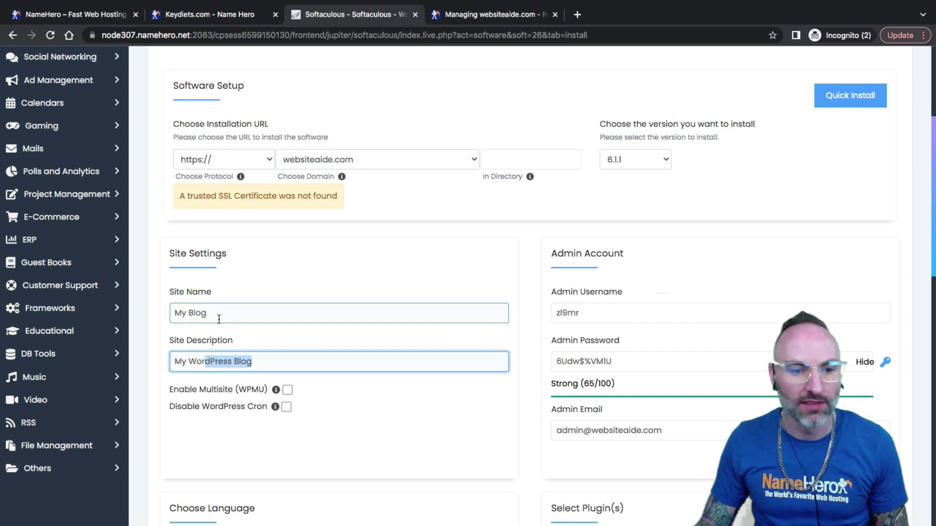
pyautogui.click(219, 319)
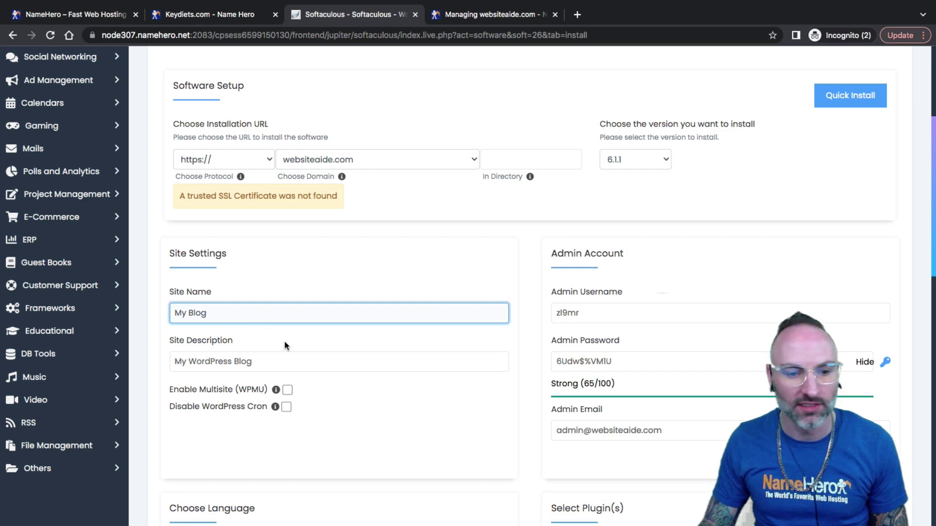
pyautogui.click(277, 359)
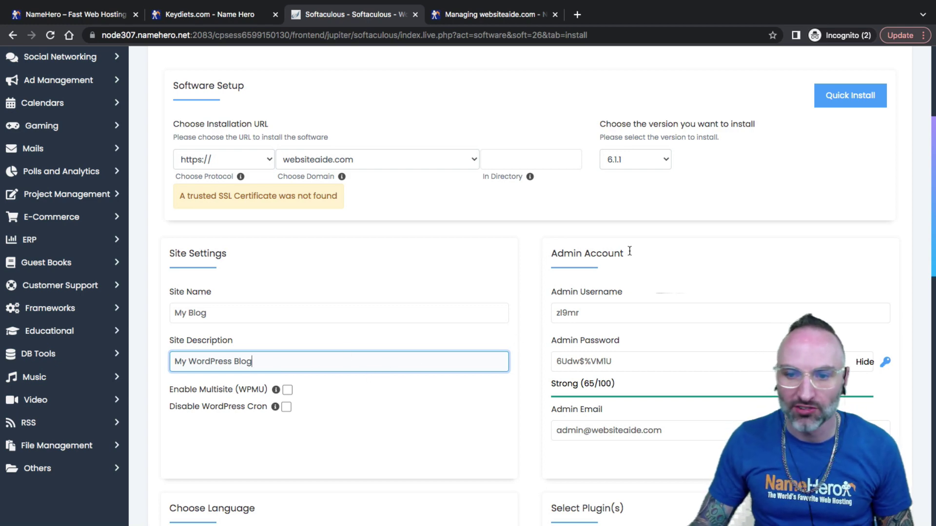
pyautogui.moveTo(591, 318); pyautogui.dragTo(551, 316)
pyautogui.click(651, 363)
pyautogui.tripleClick(550, 363)
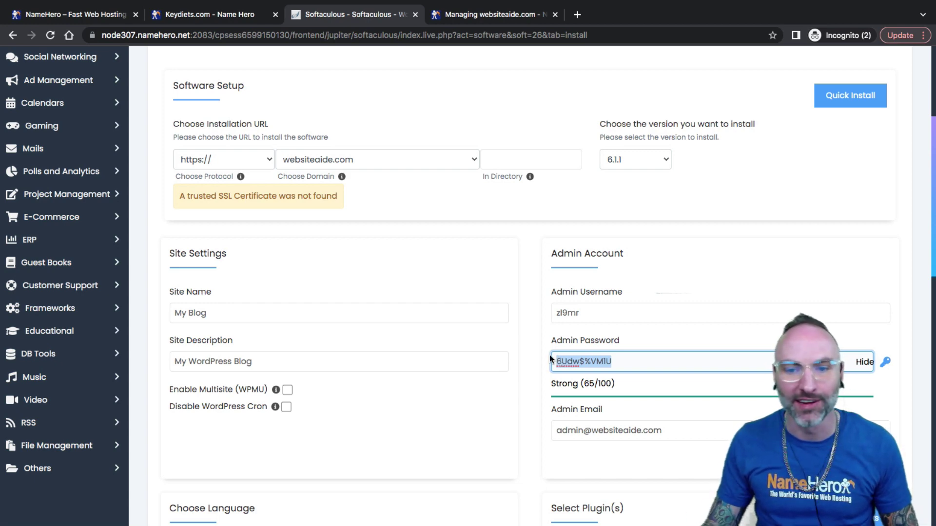
# Regenerate the random admin password several times
pyautogui.moveTo(581, 313); pyautogui.dragTo(545, 314)
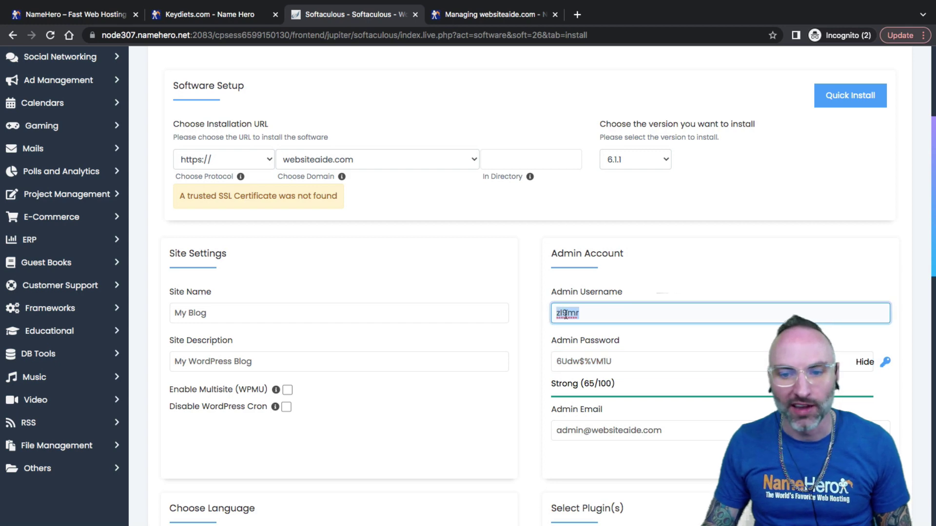
pyautogui.click(887, 370)
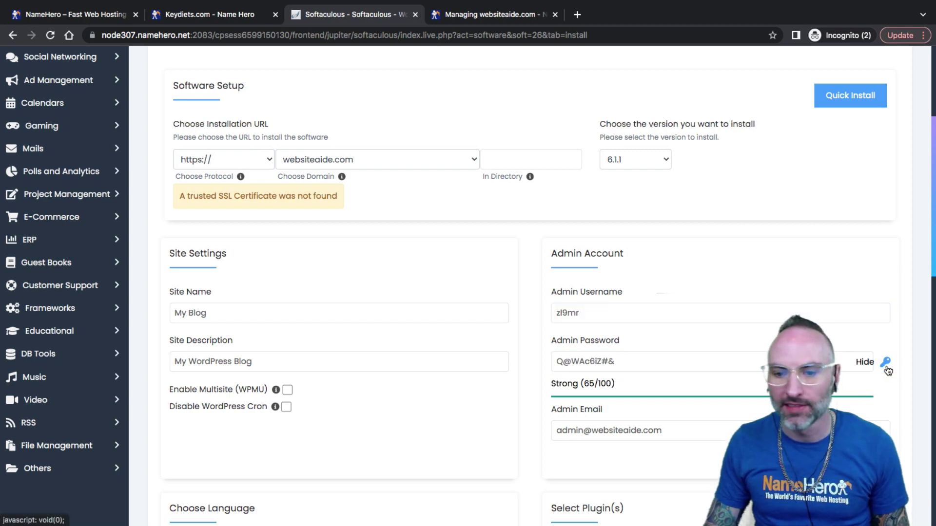
pyautogui.click(887, 370)
pyautogui.click(887, 371)
pyautogui.click(887, 371)
pyautogui.click(887, 371)
pyautogui.click(887, 371)
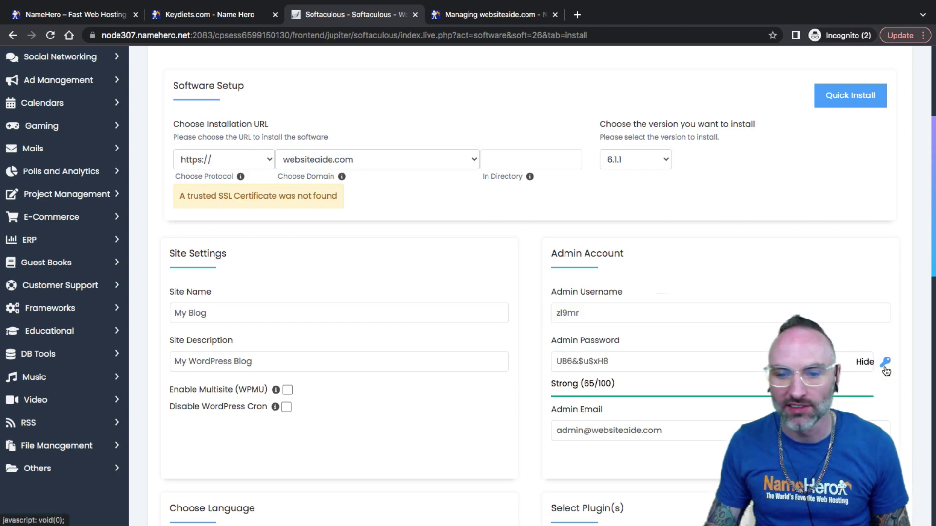
pyautogui.click(887, 371)
# Lengthen the admin password by appending a copied one, reaching Strong 100/100
pyautogui.moveTo(634, 363); pyautogui.dragTo(522, 363)
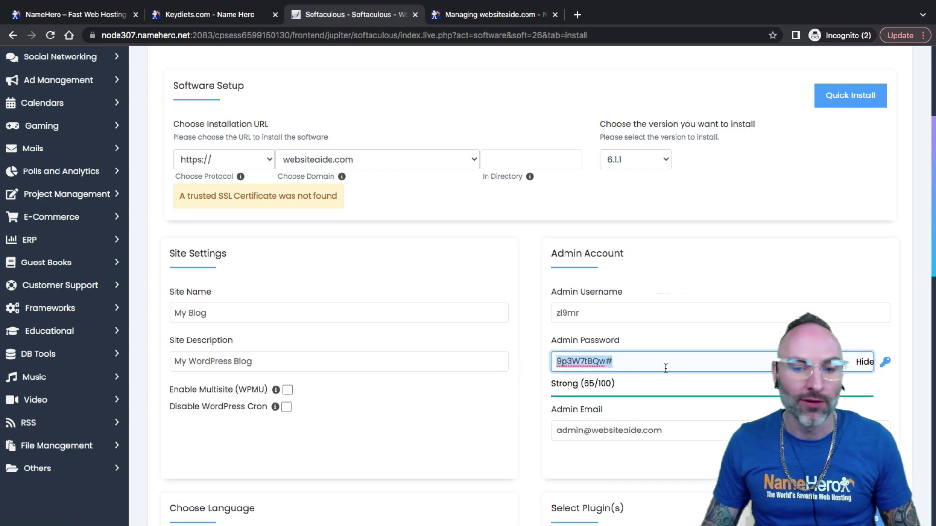
pyautogui.click(629, 363)
pyautogui.moveTo(552, 363); pyautogui.dragTo(684, 365)
pyautogui.hotkey('ctrl', 'c')
pyautogui.click(883, 363)
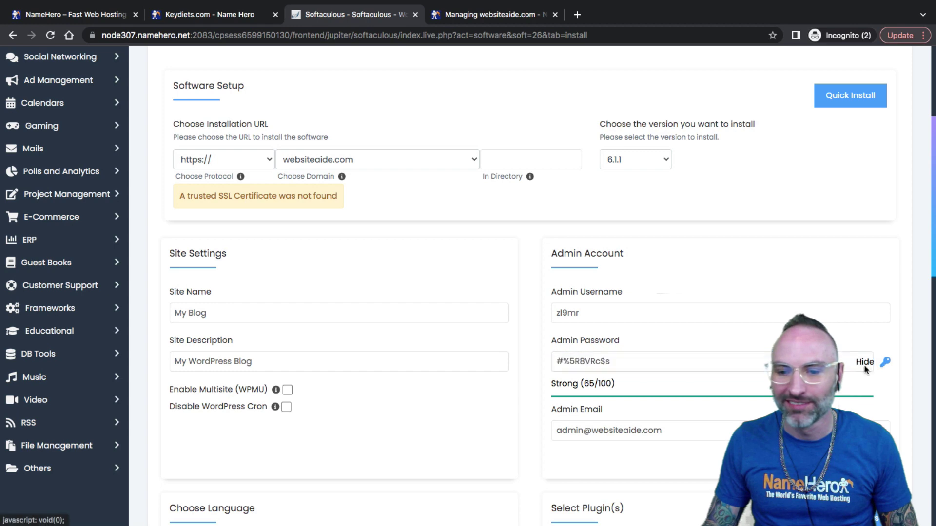
pyautogui.click(723, 366)
pyautogui.hotkey('ctrl', 'v')
pyautogui.hotkey('ctrl', 'a')
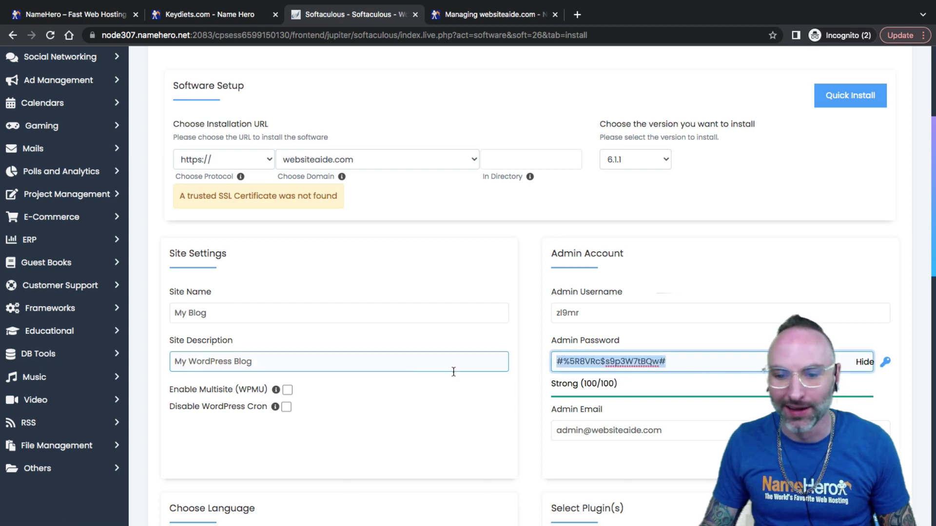
pyautogui.moveTo(584, 383); pyautogui.dragTo(602, 384)
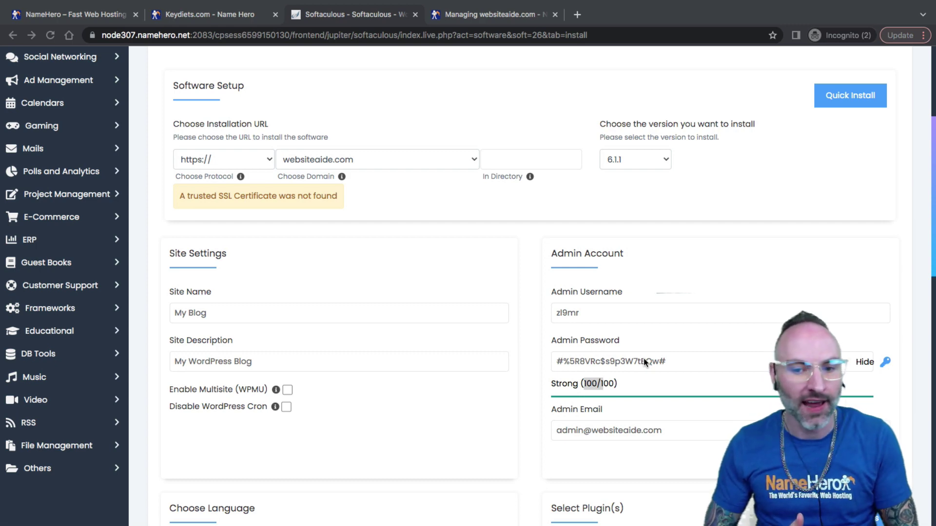
pyautogui.moveTo(668, 362); pyautogui.dragTo(554, 364)
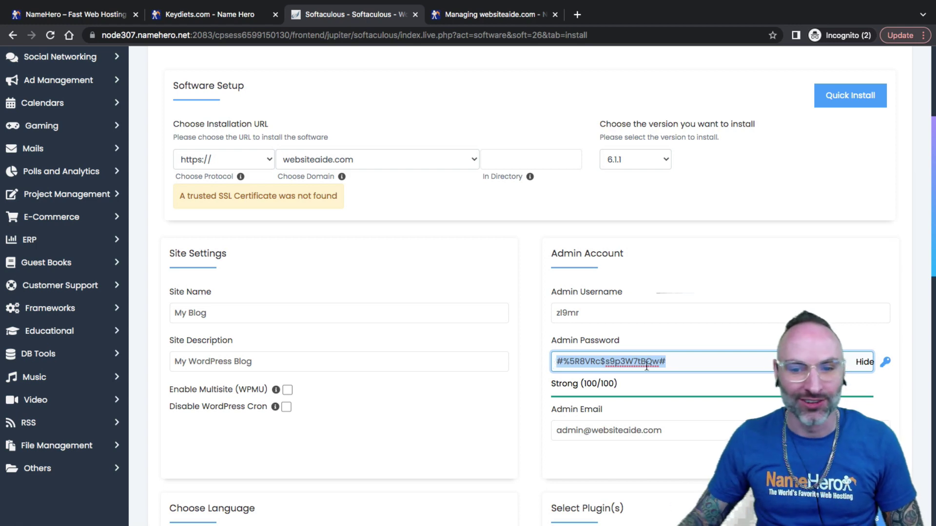
# Replace the default admin username with a custom username
pyautogui.click(591, 313)
pyautogui.doubleClick(567, 313)
pyautogui.click(563, 313)
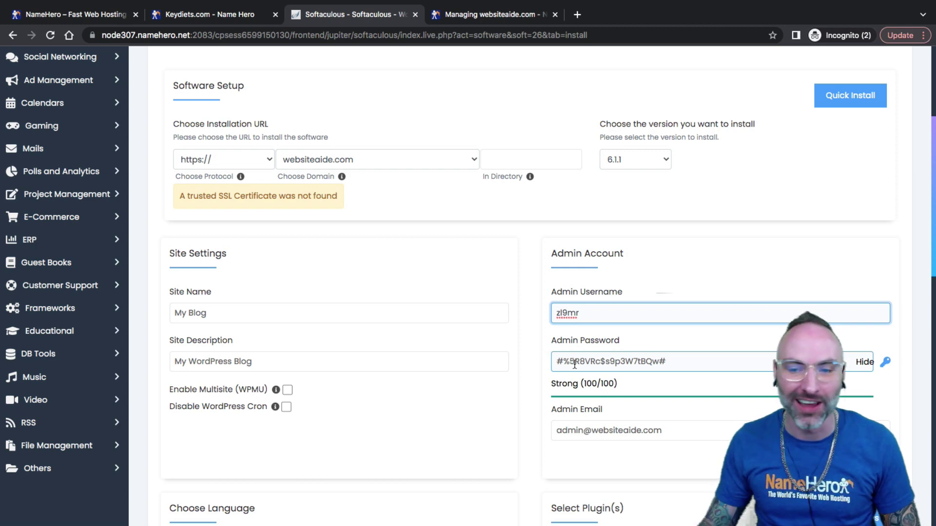
pyautogui.moveTo(593, 313); pyautogui.dragTo(553, 317)
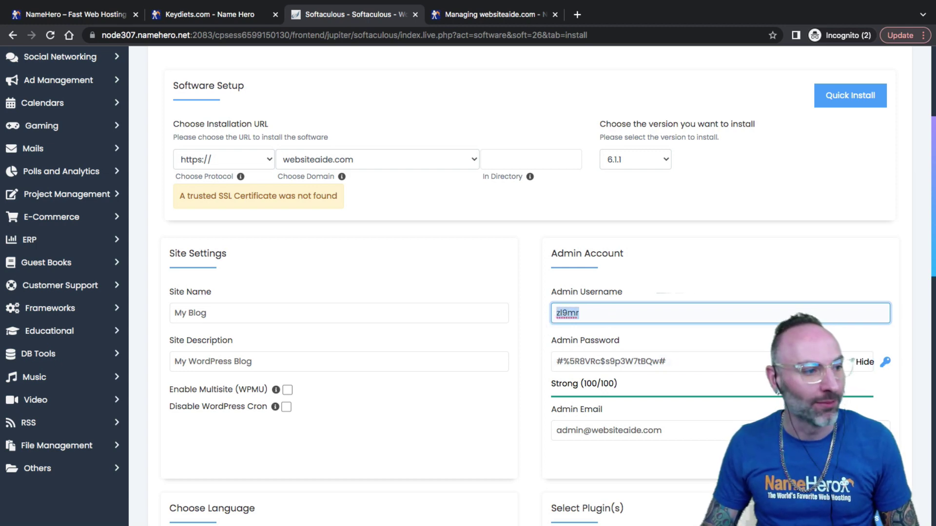
pyautogui.press('super+Tab')
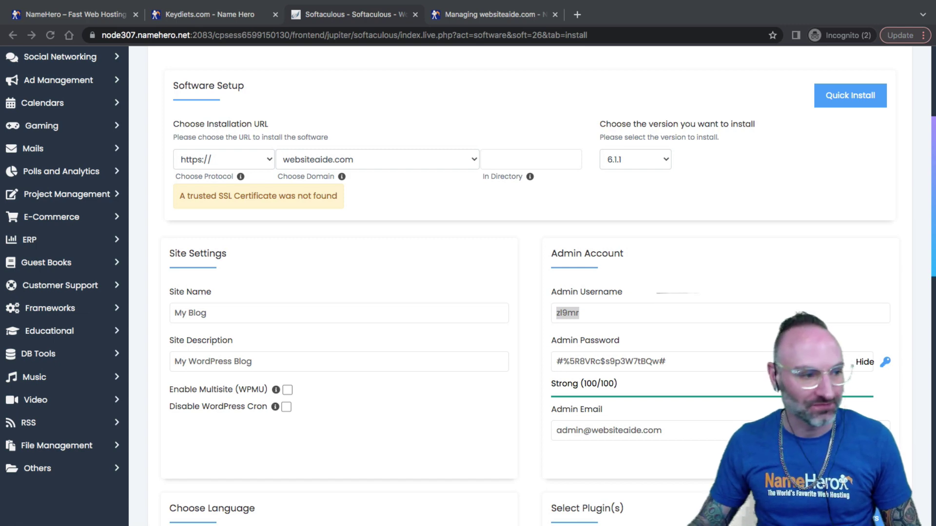
pyautogui.press('super+Tab')
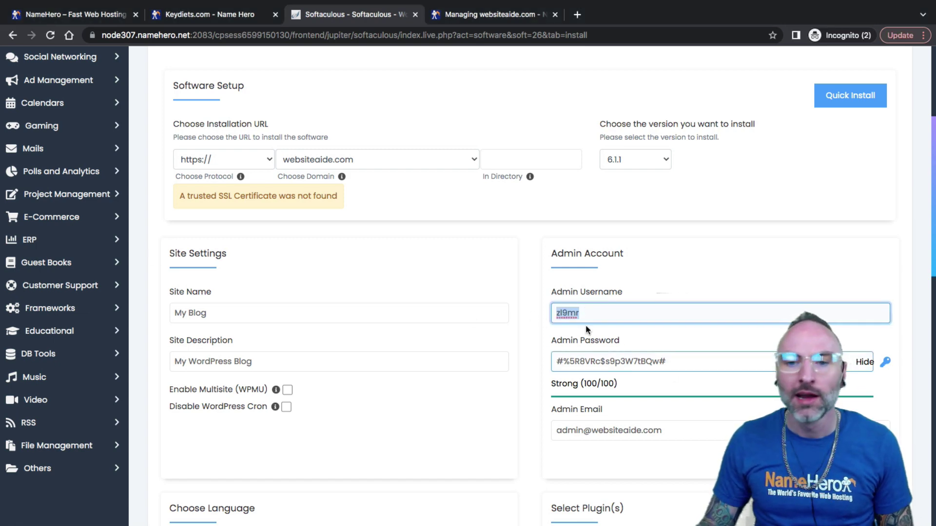
pyautogui.moveTo(556, 313); pyautogui.dragTo(580, 316)
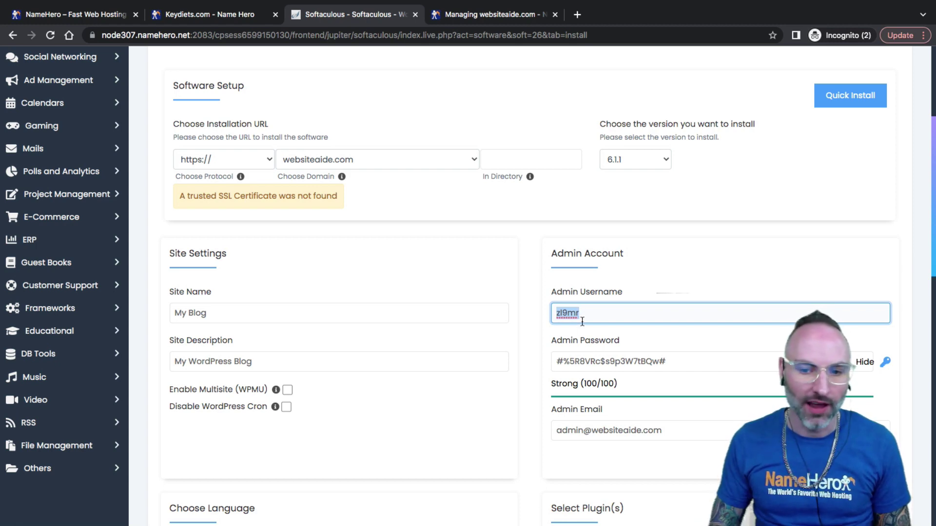
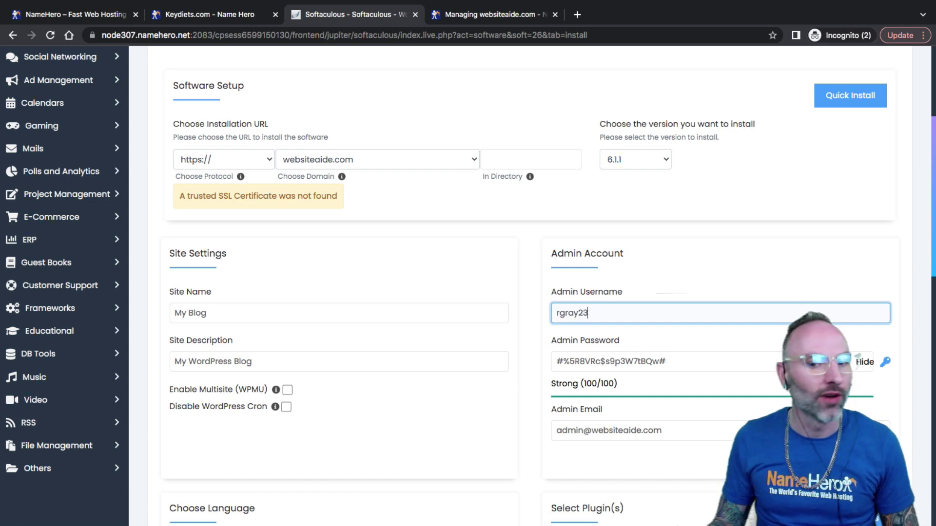
pyautogui.moveTo(607, 313); pyautogui.dragTo(554, 312)
pyautogui.click(558, 314)
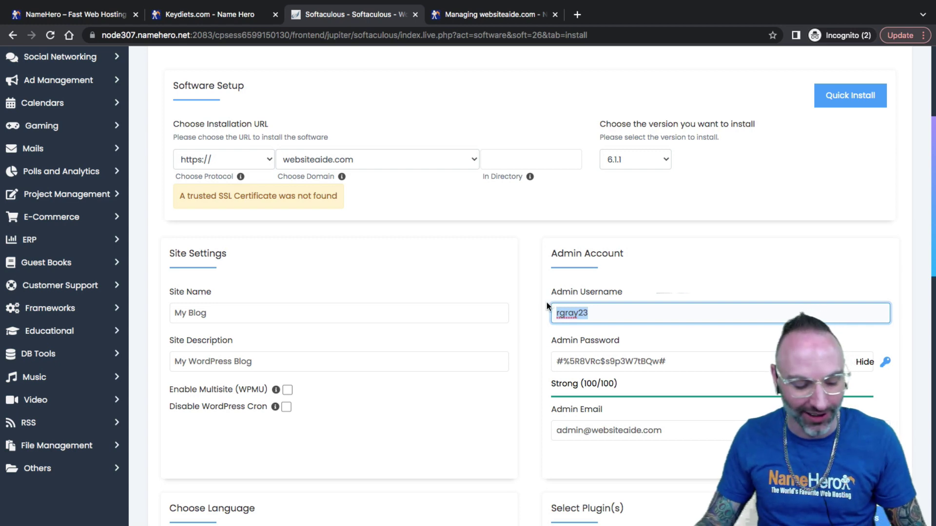
pyautogui.click(585, 314)
pyautogui.moveTo(589, 314); pyautogui.dragTo(553, 313)
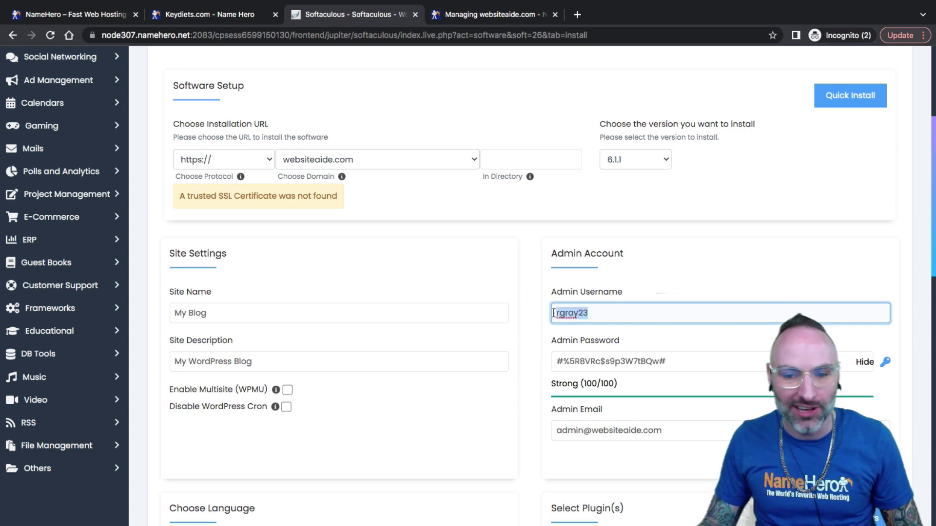
pyautogui.press('super+Tab')
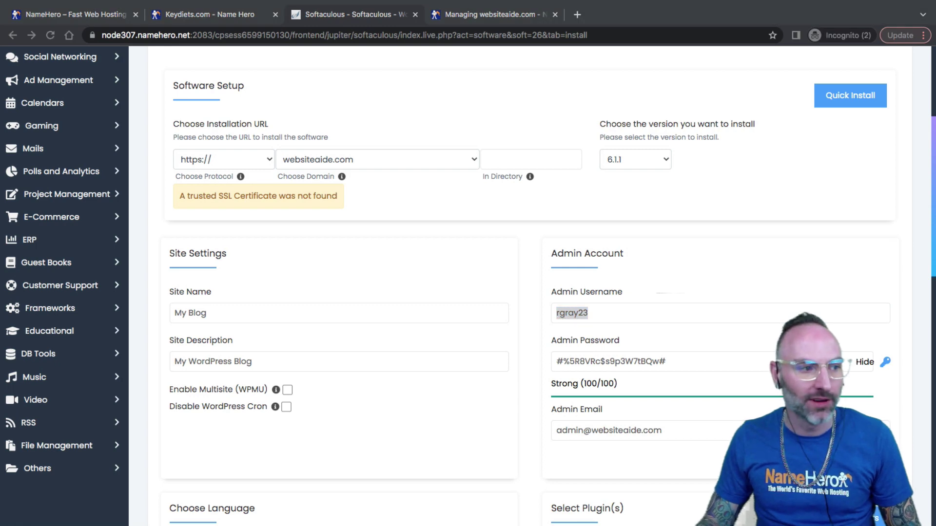
pyautogui.moveTo(586, 316); pyautogui.dragTo(549, 315)
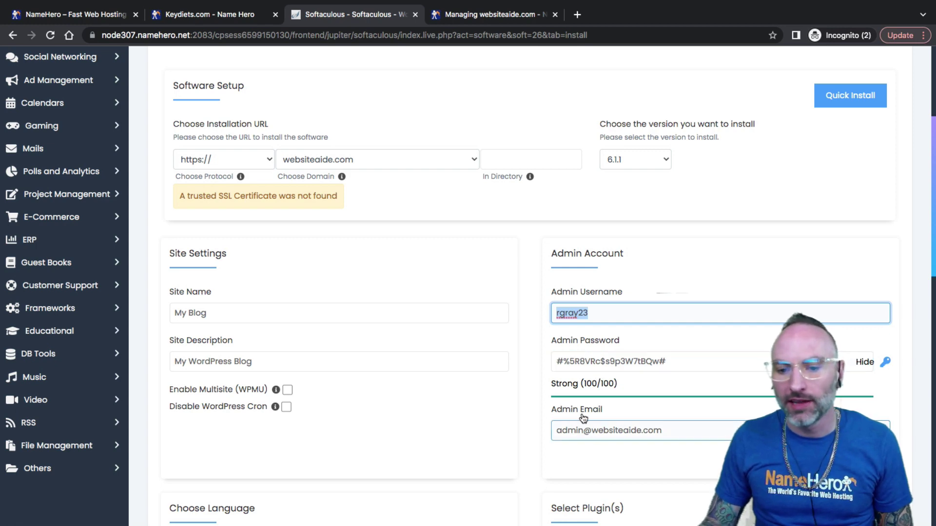
# Begin replacing the default admin e-mail with a personal e-mail address
pyautogui.moveTo(583, 435); pyautogui.dragTo(551, 433)
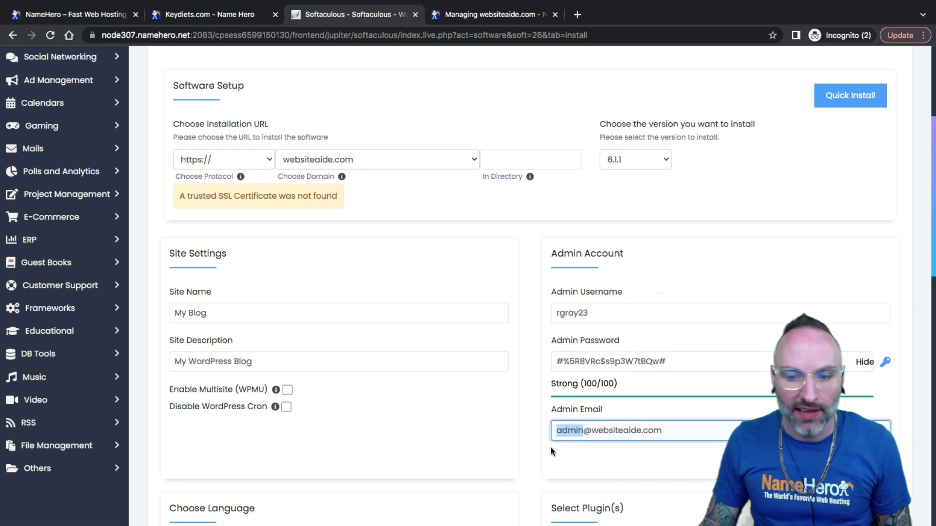
pyautogui.click(602, 434)
pyautogui.click(616, 363)
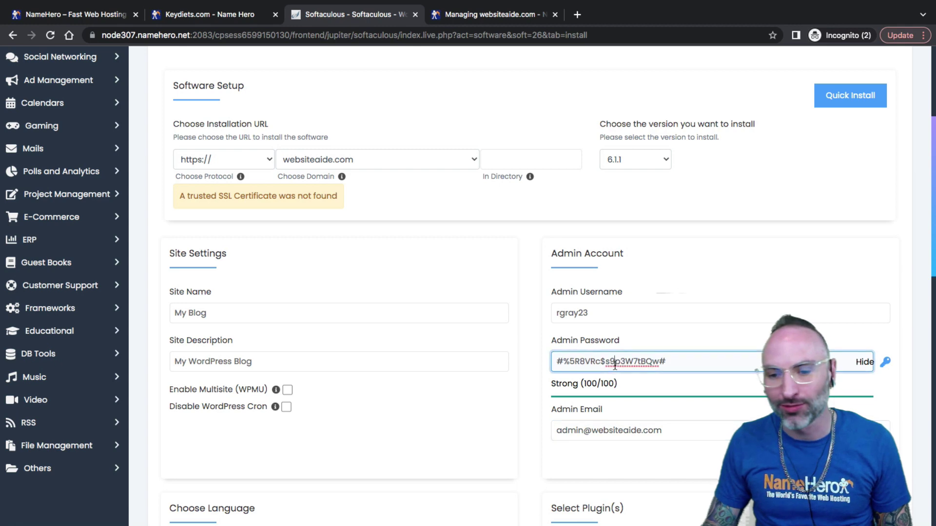
pyautogui.click(582, 430)
pyautogui.moveTo(657, 428); pyautogui.dragTo(462, 415)
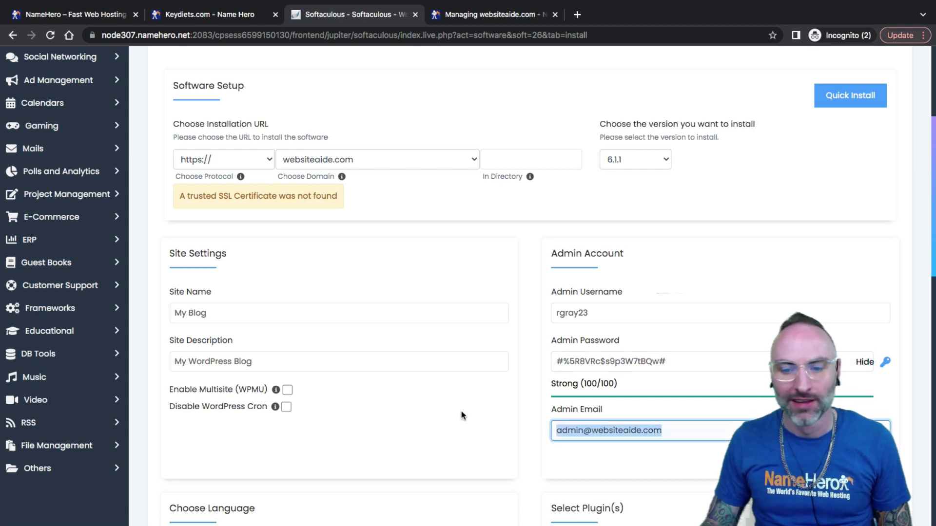
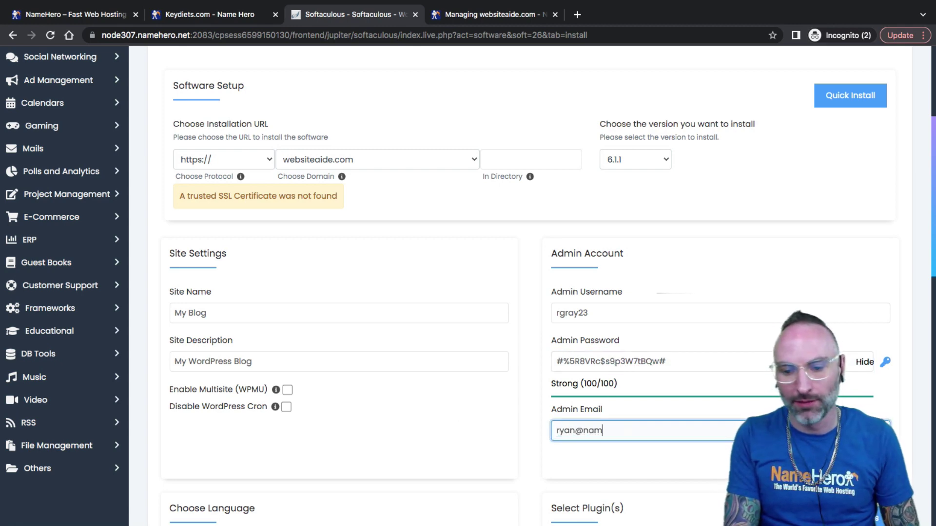
# Expand Advanced Options to review the database settings, then collapse it again
pyautogui.scroll(-6, 505, 401)
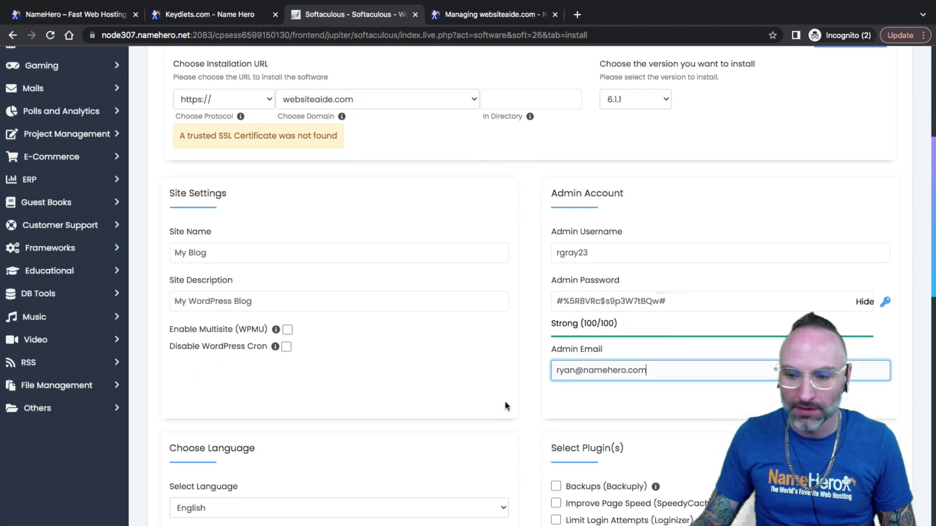
pyautogui.scroll(1, 494, 411)
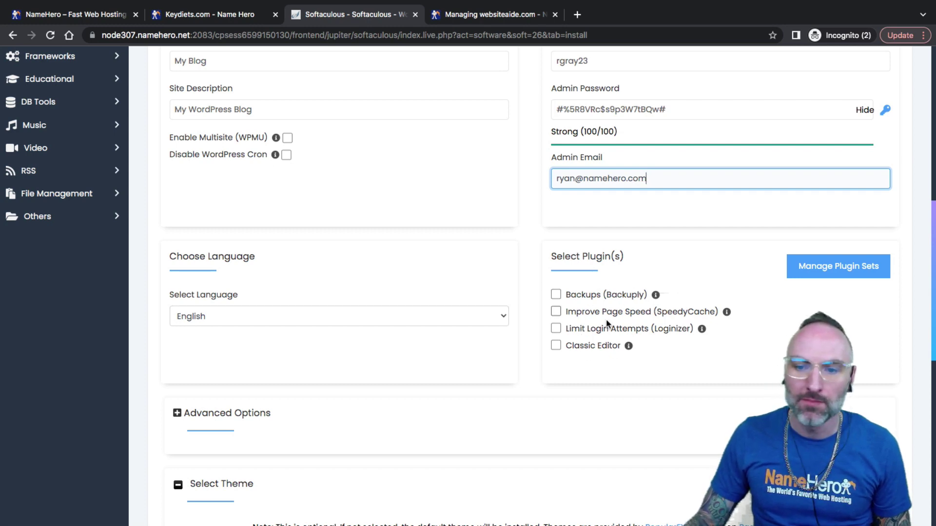
pyautogui.moveTo(656, 299)
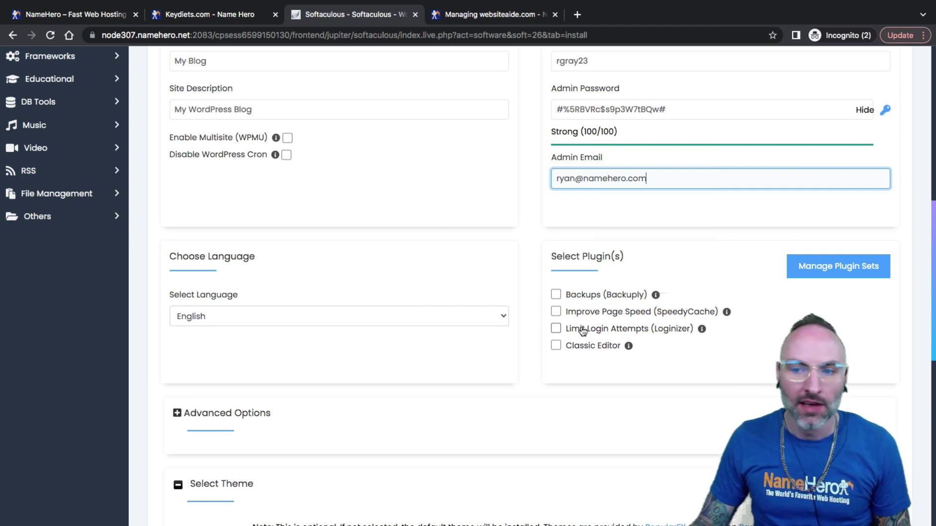
pyautogui.scroll(-2, 577, 312)
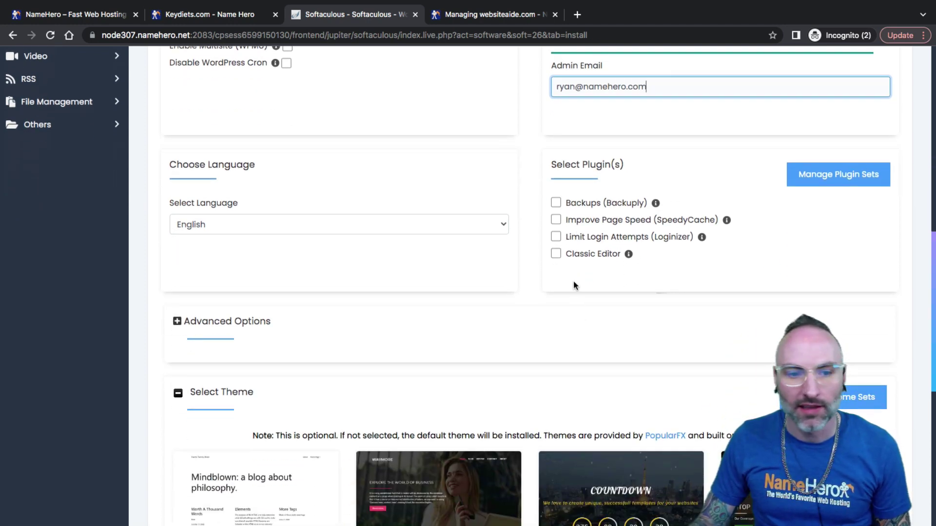
pyautogui.click(228, 322)
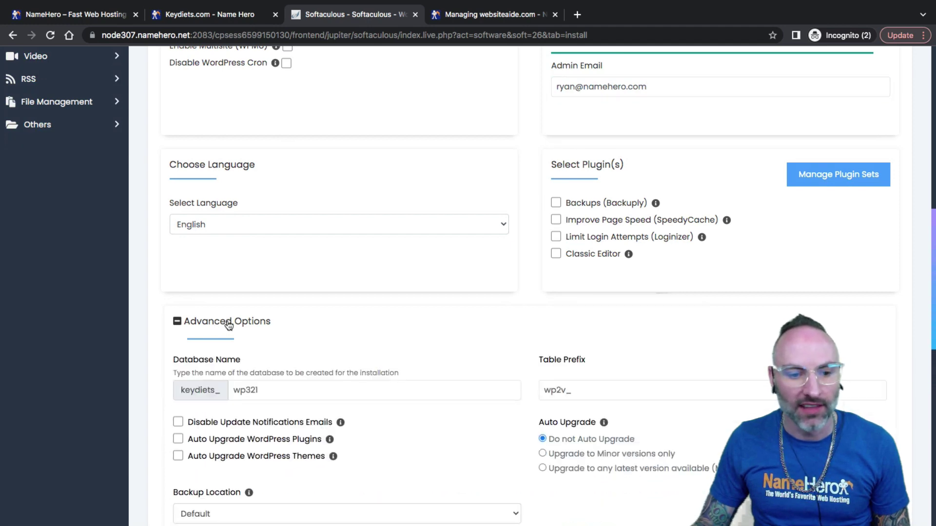
pyautogui.scroll(-2, 231, 369)
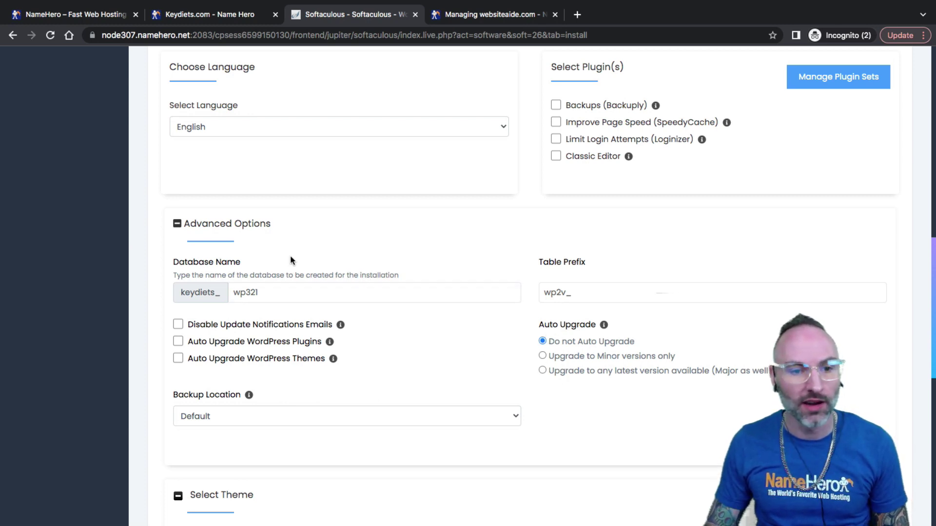
pyautogui.click(227, 232)
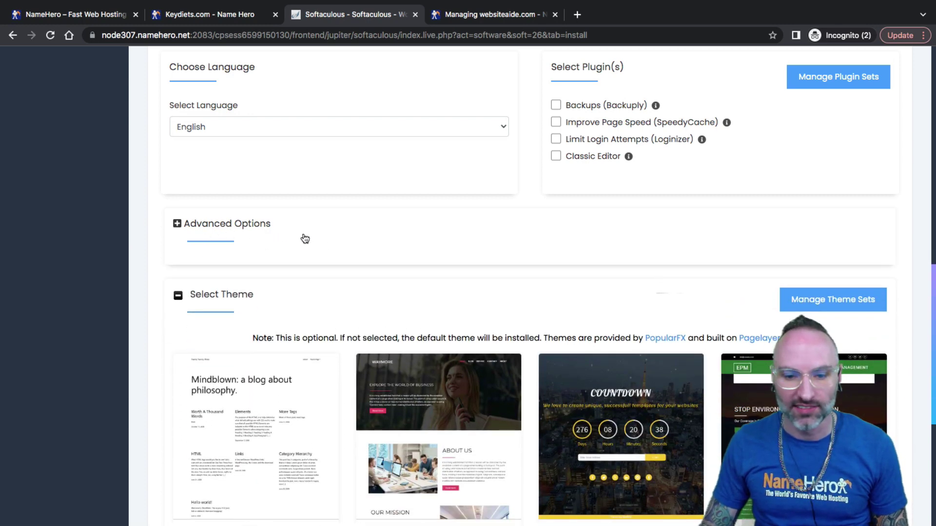
# Check the Manage Theme Sets page, return to the install tab and expand Select Theme
pyautogui.scroll(-2, 303, 238)
pyautogui.scroll(-1, 303, 239)
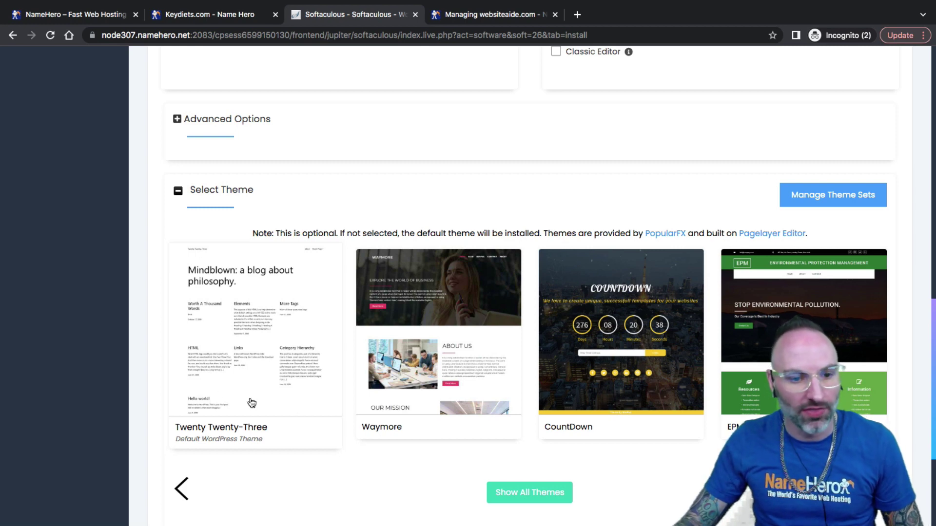
pyautogui.click(837, 205)
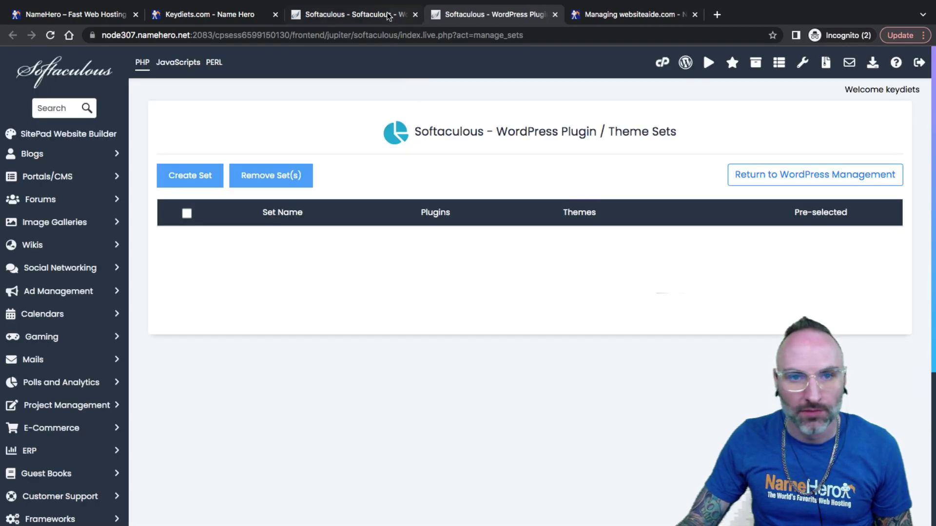
pyautogui.click(383, 16)
pyautogui.scroll(1, 677, 331)
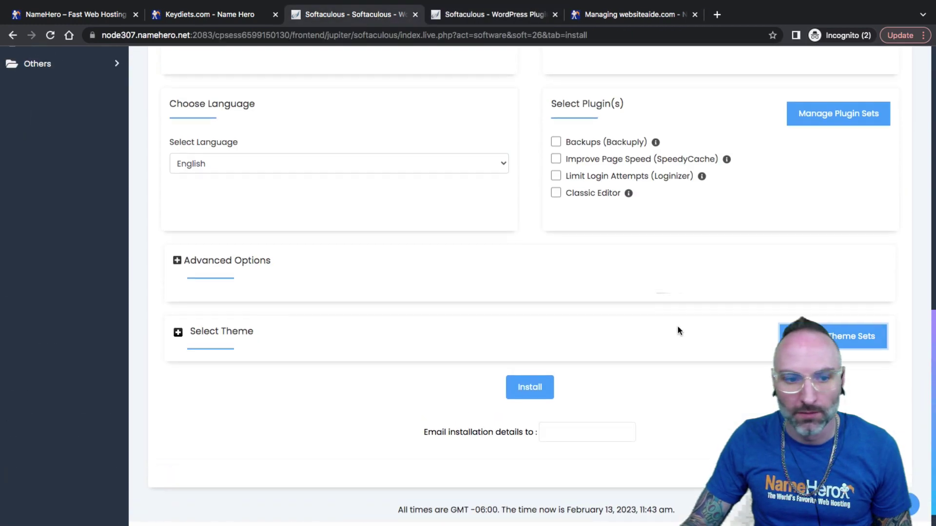
pyautogui.click(566, 352)
pyautogui.scroll(-6, 566, 352)
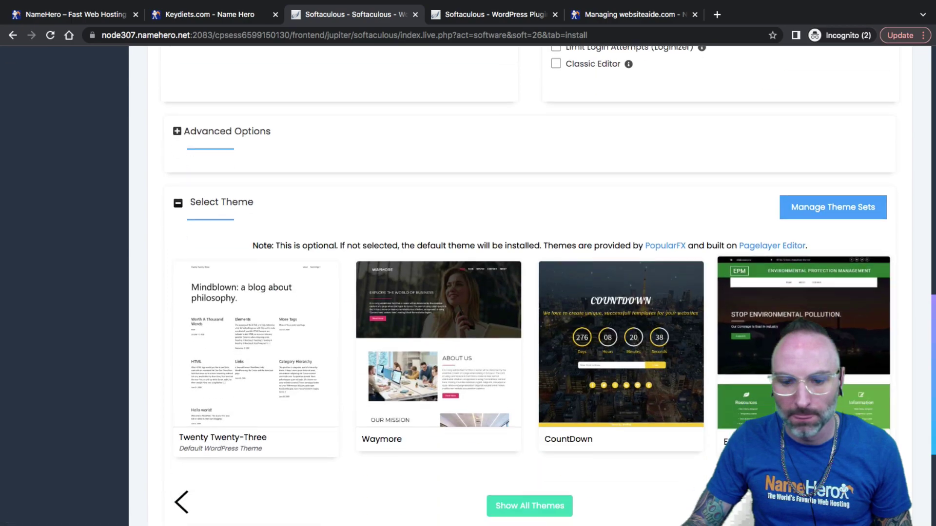
pyautogui.scroll(2, 516, 394)
# Browse the full theme gallery and pick the Twenty Twenty-Three theme
pyautogui.click(516, 395)
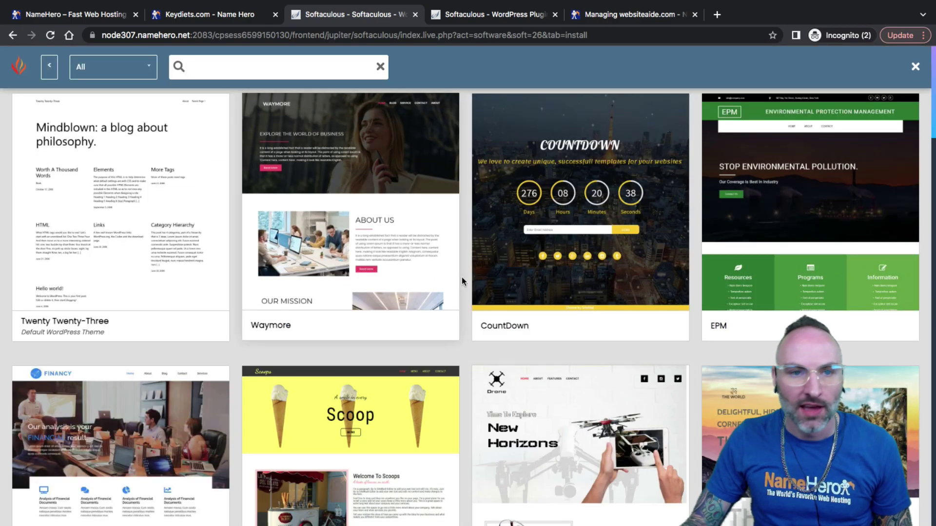
pyautogui.scroll(-15, 275, 236)
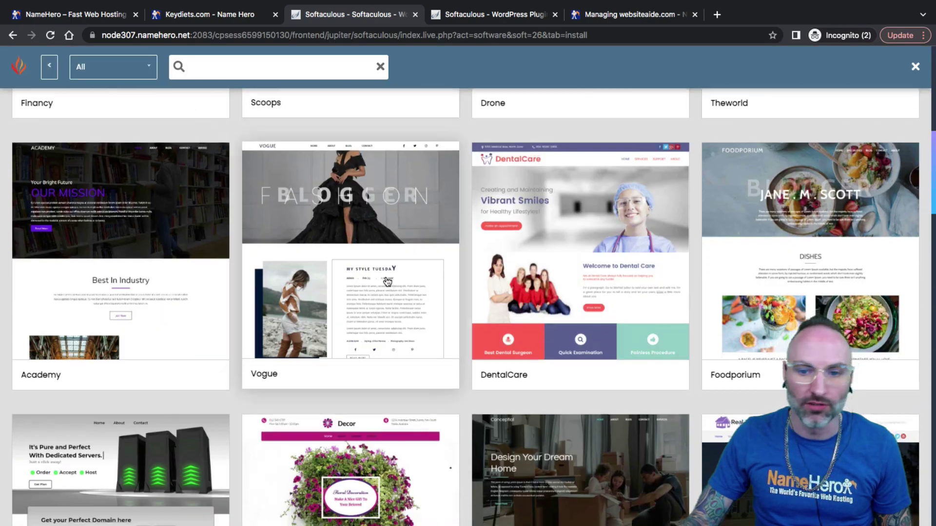
pyautogui.scroll(-14, 388, 282)
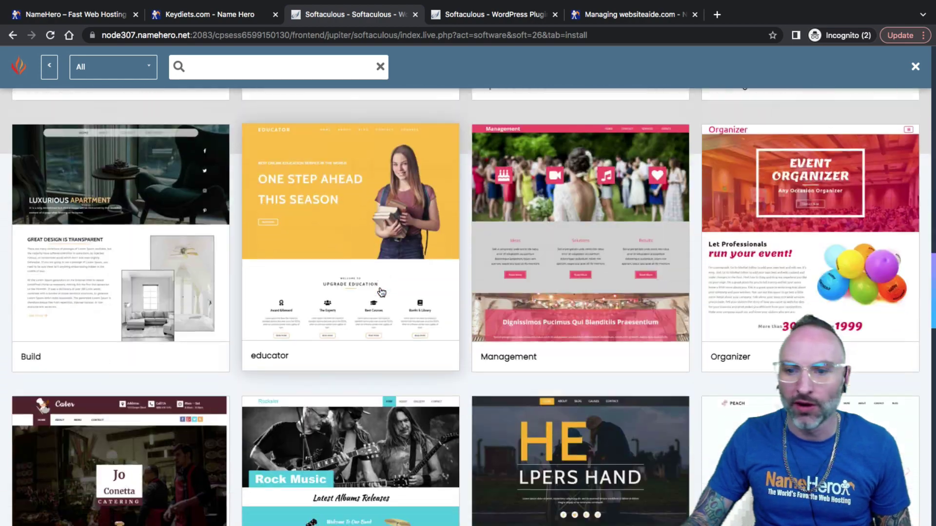
pyautogui.scroll(-10, 376, 290)
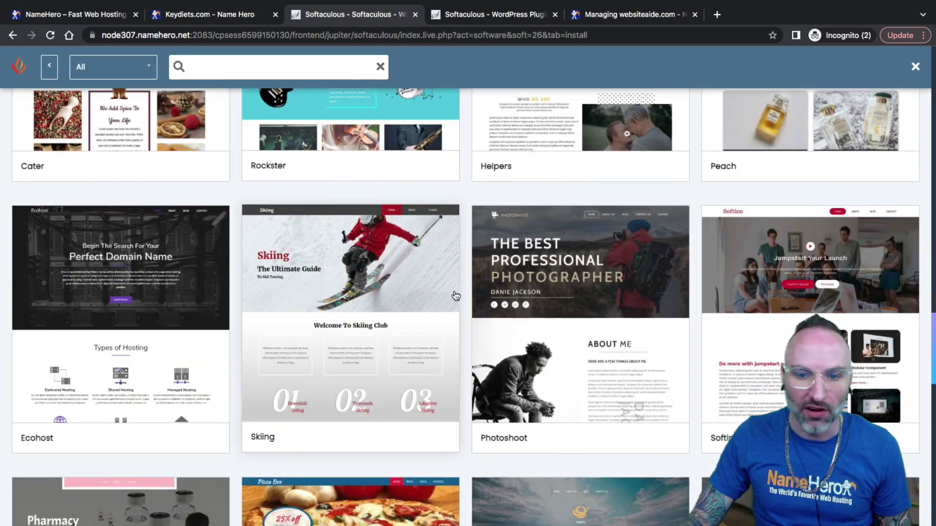
pyautogui.scroll(-3, 536, 336)
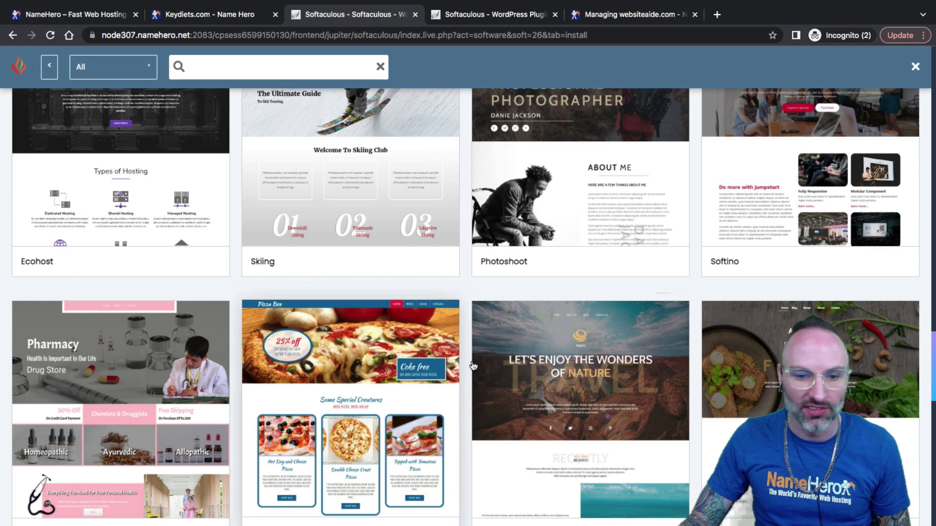
pyautogui.scroll(-3, 504, 361)
pyautogui.scroll(-8, 467, 366)
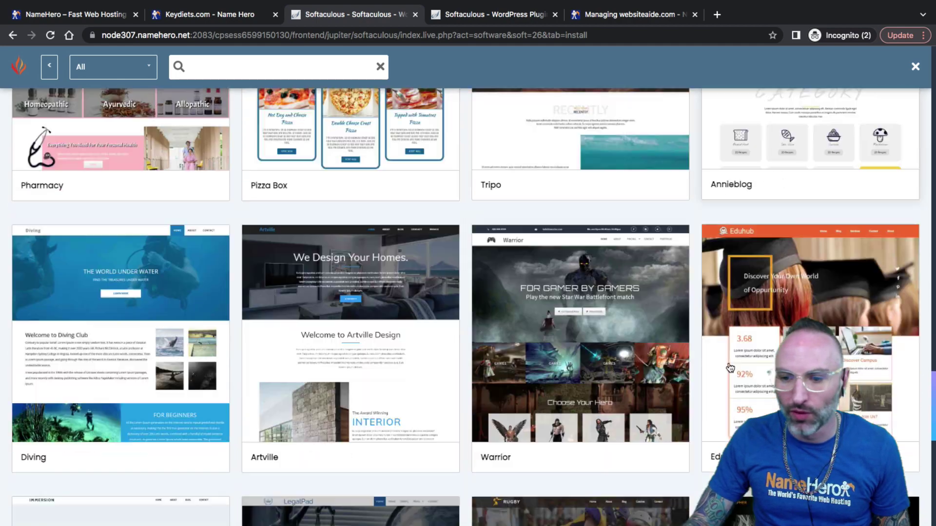
pyautogui.scroll(-6, 467, 363)
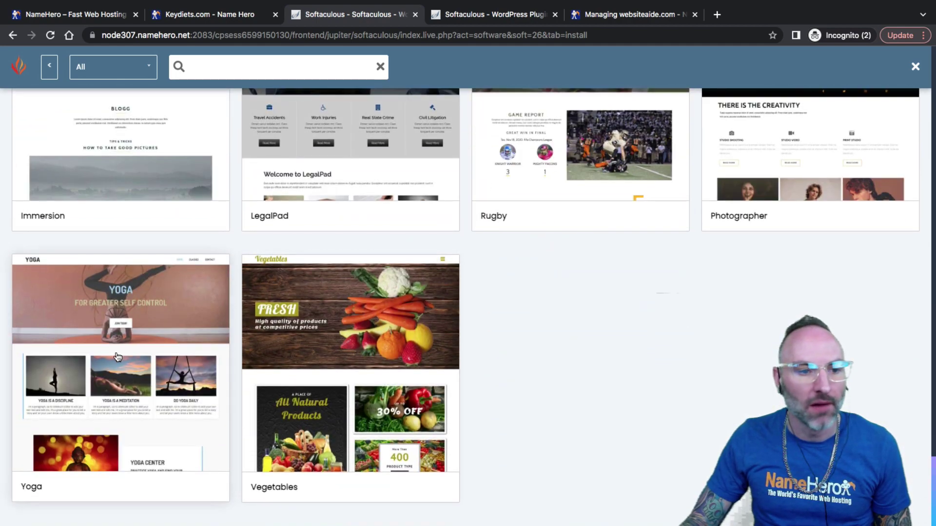
pyautogui.scroll(8, 423, 358)
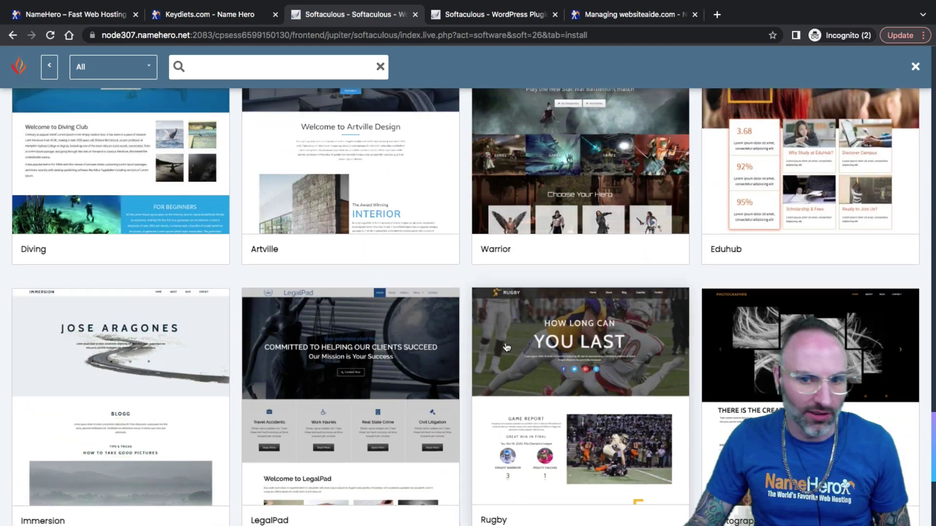
pyautogui.scroll(10, 452, 299)
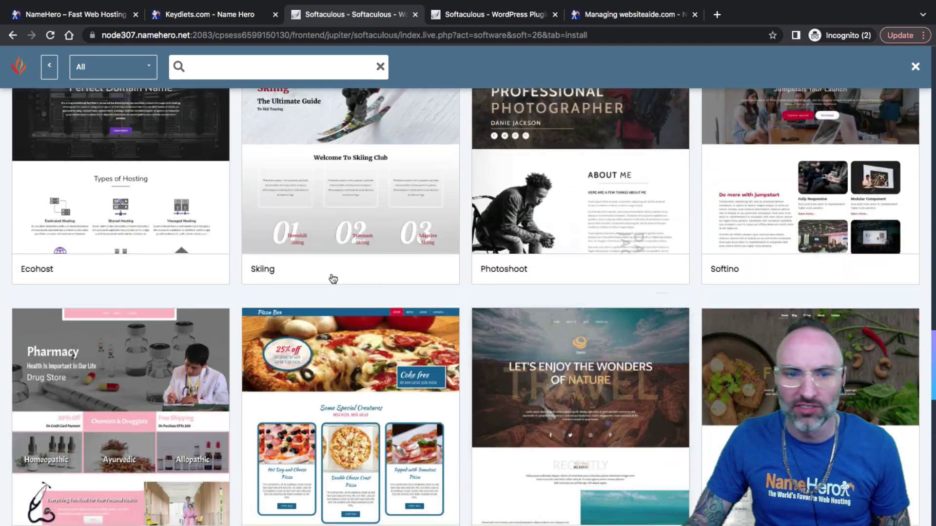
pyautogui.scroll(20, 425, 277)
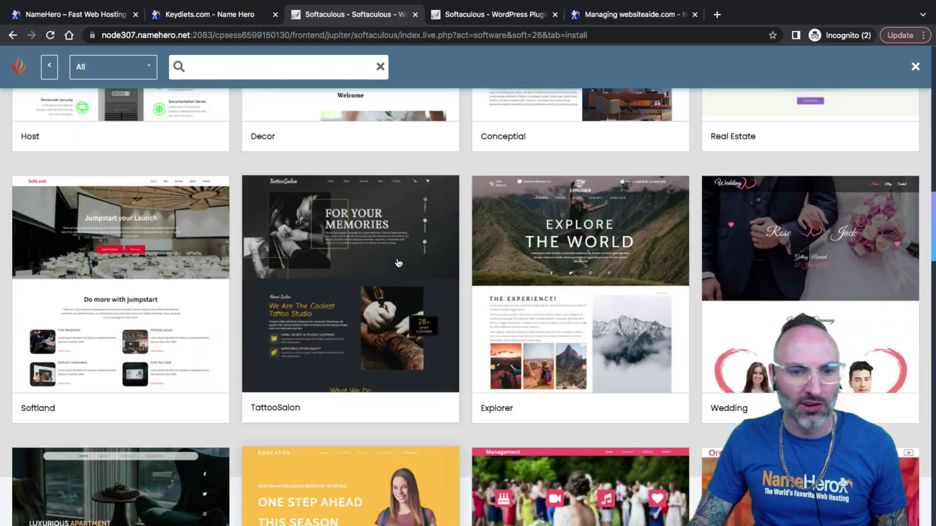
pyautogui.scroll(15, 406, 271)
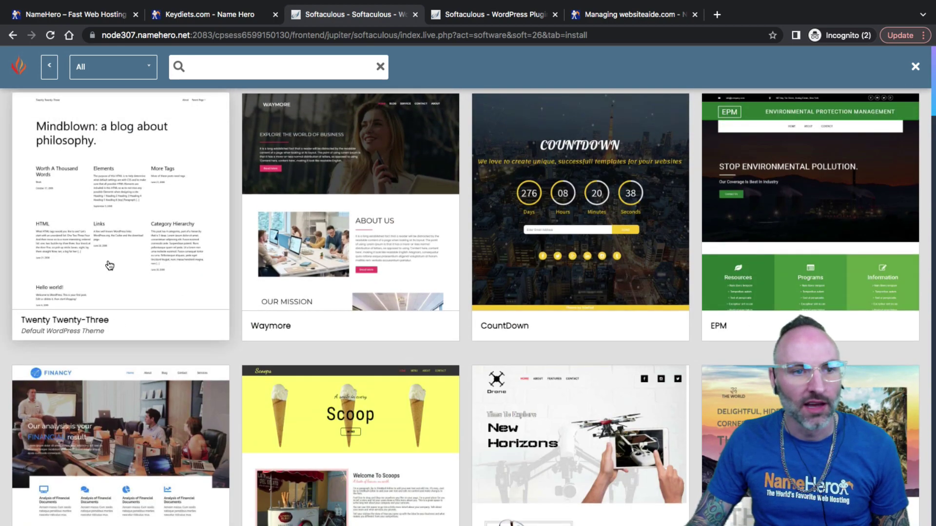
pyautogui.click(108, 266)
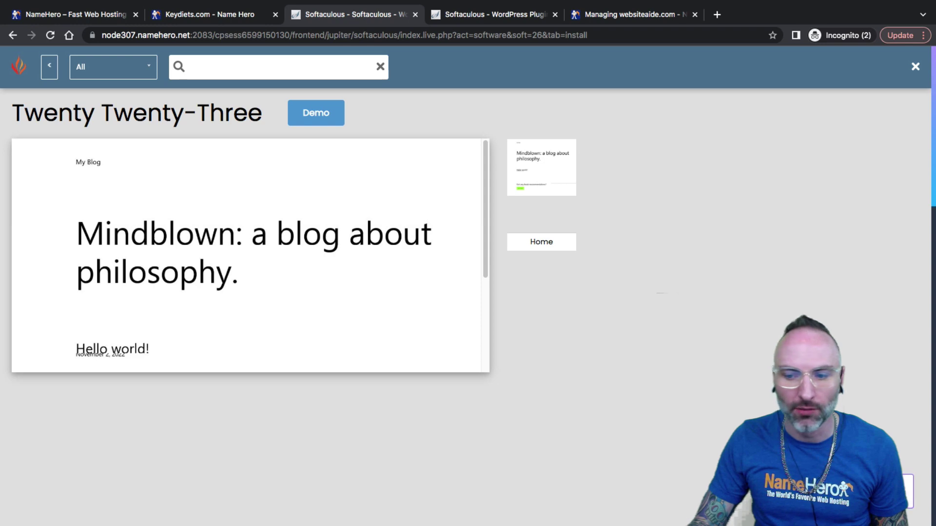
# Accept the image copyright notice, enter an e-mail for installation details, and launch the install
pyautogui.click(549, 359)
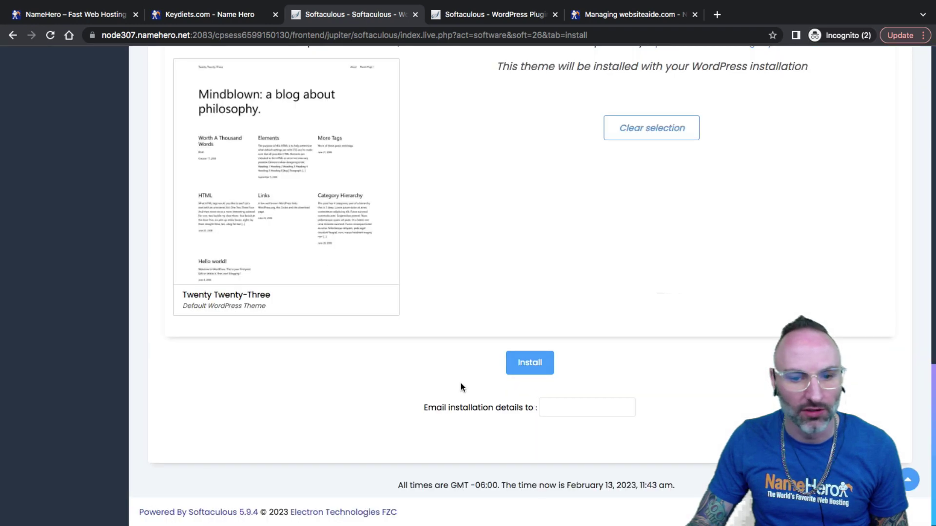
pyautogui.click(564, 409)
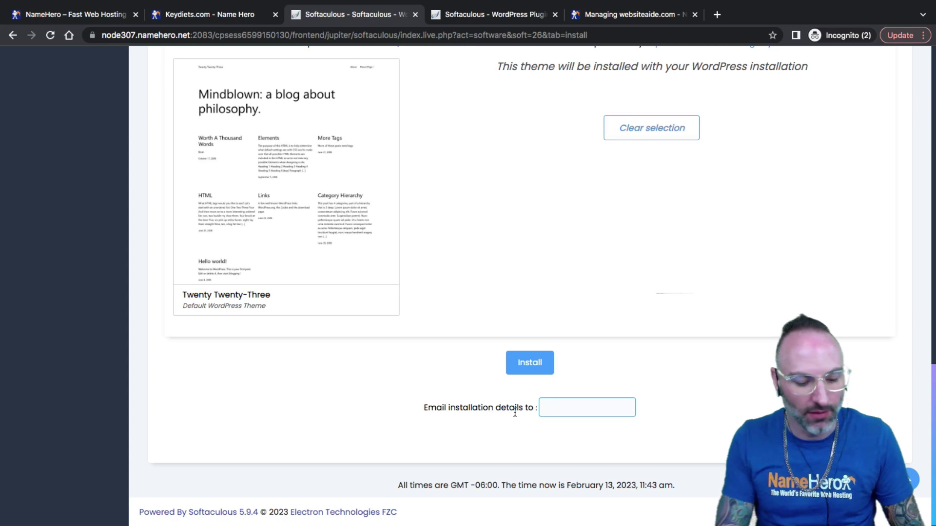
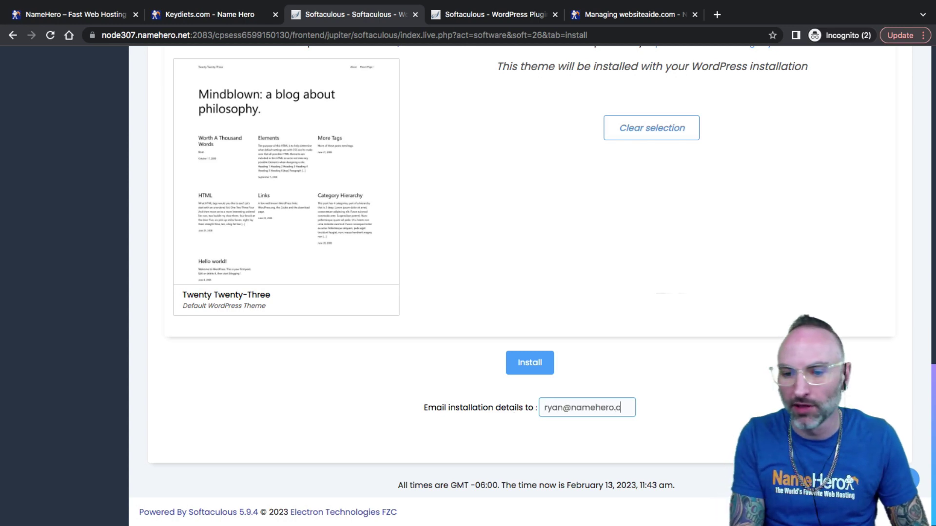
pyautogui.click(531, 370)
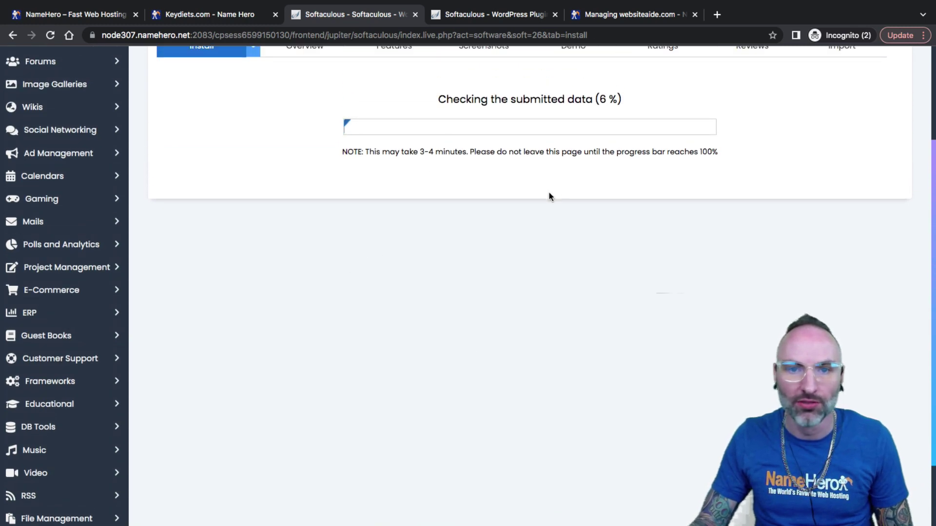
pyautogui.scroll(3, 483, 205)
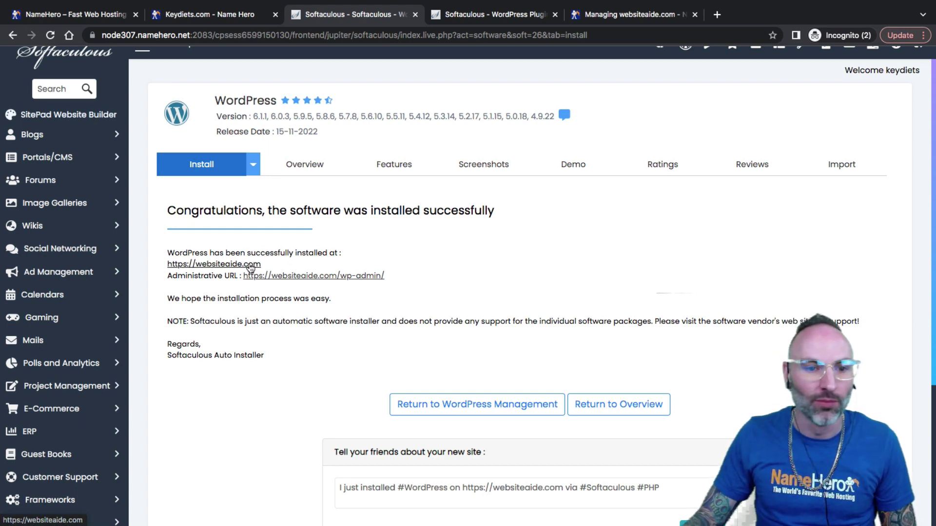
pyautogui.click(249, 265)
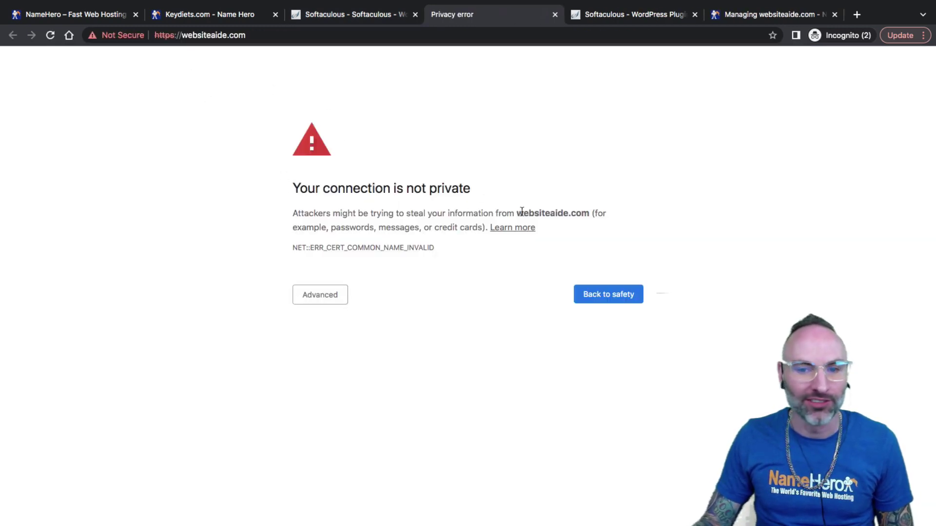
# Expand the Advanced details on the websiteaide.com 'connection is not private' warning
pyautogui.moveTo(535, 213); pyautogui.dragTo(488, 214)
pyautogui.click(497, 213)
pyautogui.click(481, 216)
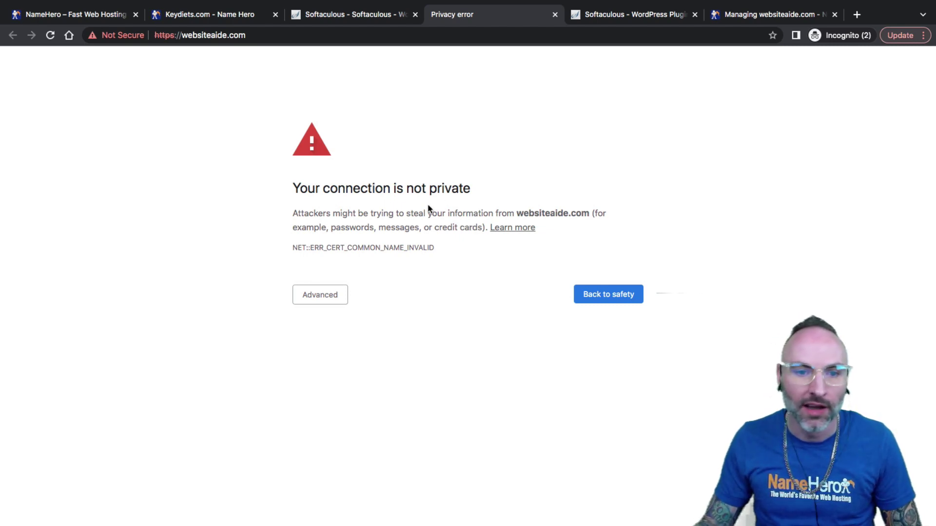
pyautogui.moveTo(314, 210); pyautogui.dragTo(334, 213)
pyautogui.click(335, 213)
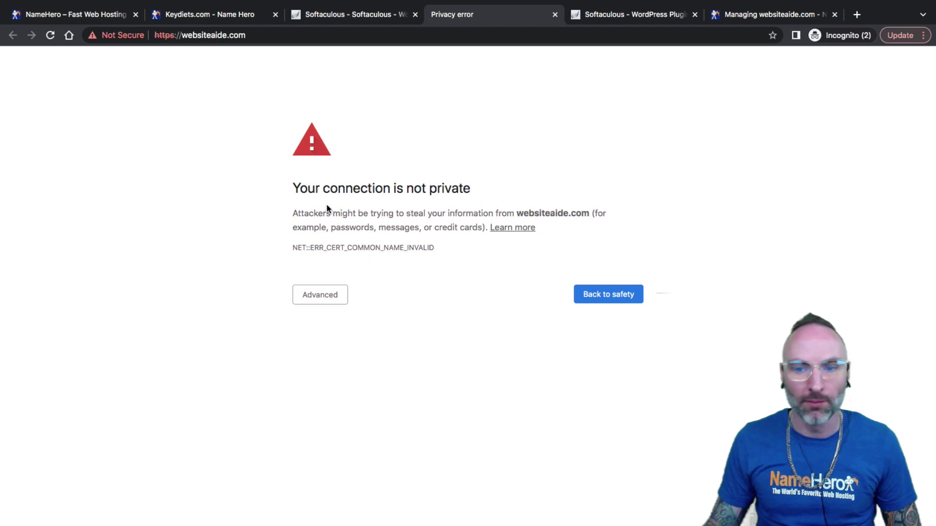
pyautogui.click(317, 294)
# Proceed to websiteaide.com despite the warning and select the domain in the address bar
pyautogui.click(359, 386)
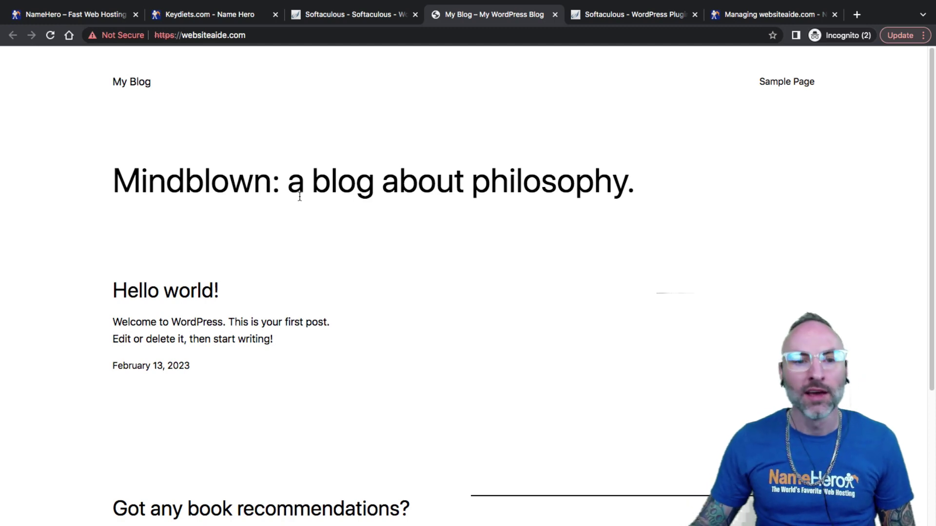
pyautogui.click(268, 33)
pyautogui.press('Right')
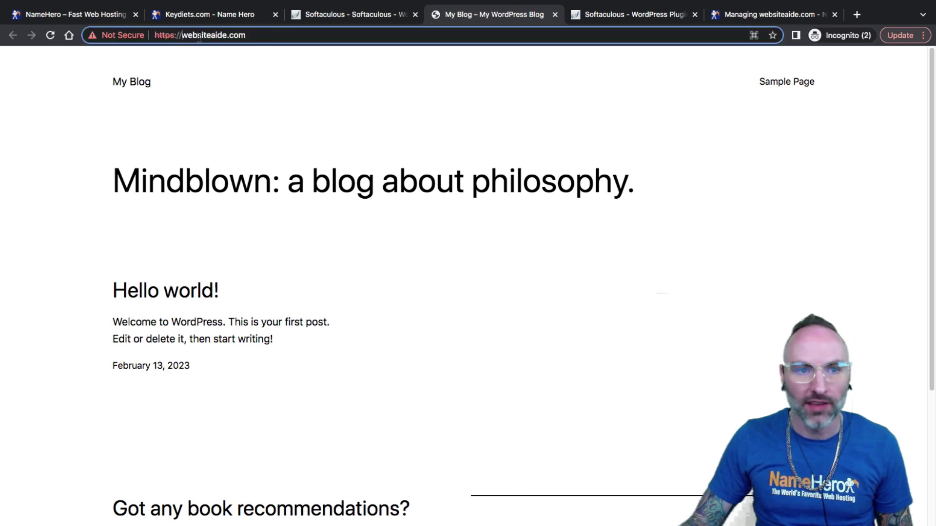
pyautogui.moveTo(182, 35); pyautogui.dragTo(249, 35)
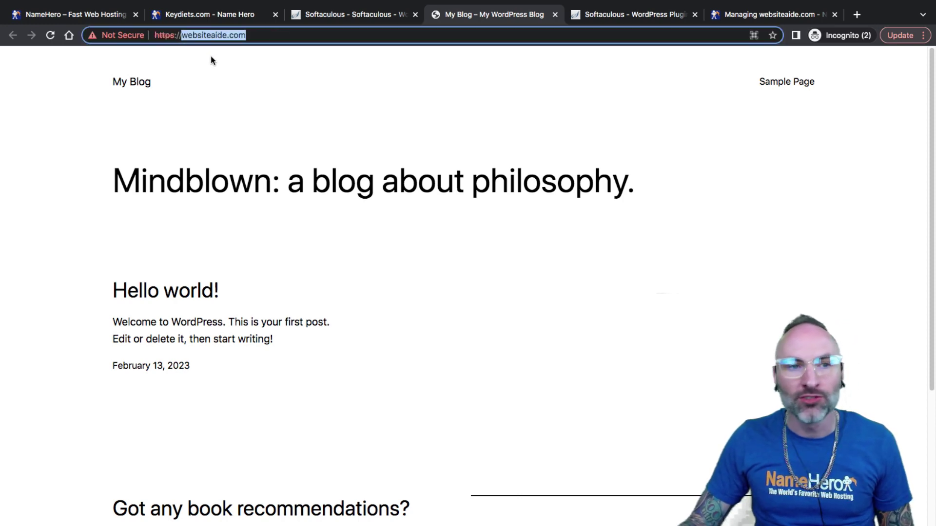
# Check the NameHero Business Cloud hosting details, then return to the Softaculous success tab
pyautogui.click(197, 17)
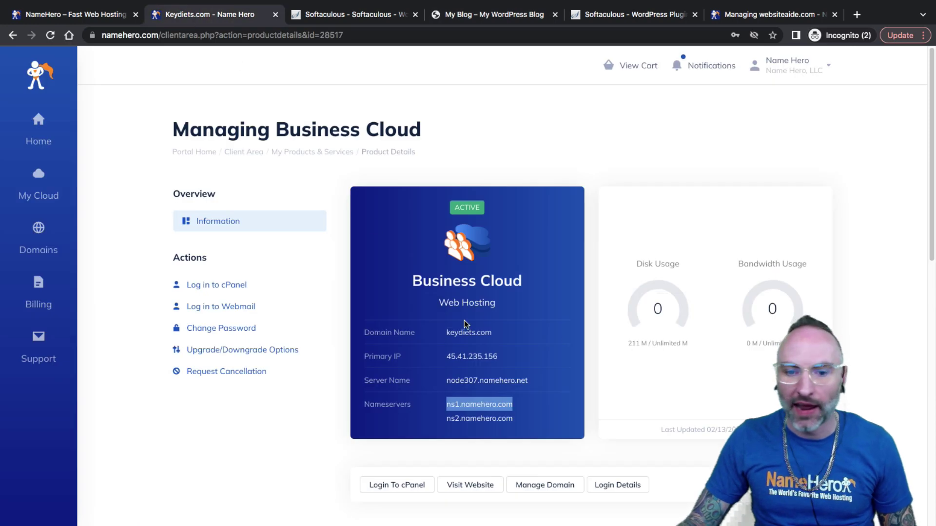
pyautogui.click(469, 332)
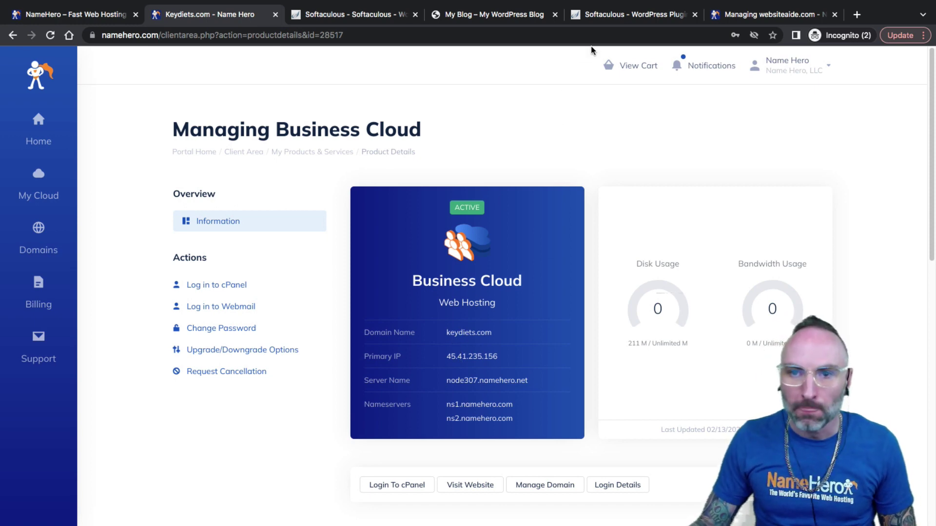
pyautogui.click(606, 16)
pyautogui.hotkey('ctrl', 'shift', 'Tab')
pyautogui.hotkey('ctrl', 'shift', 'Tab')
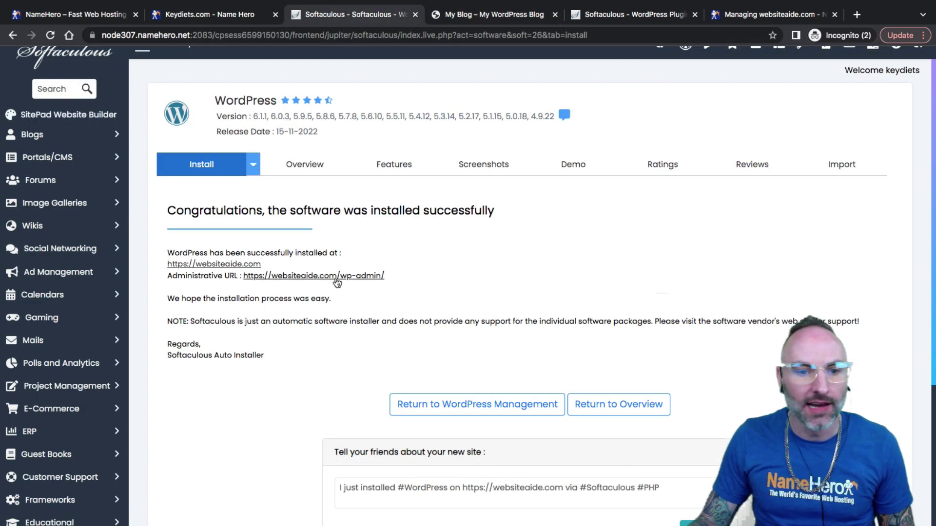
# Open the websiteaide.com wp-admin dashboard and start a new post, dismissing the welcome tour
pyautogui.click(374, 276)
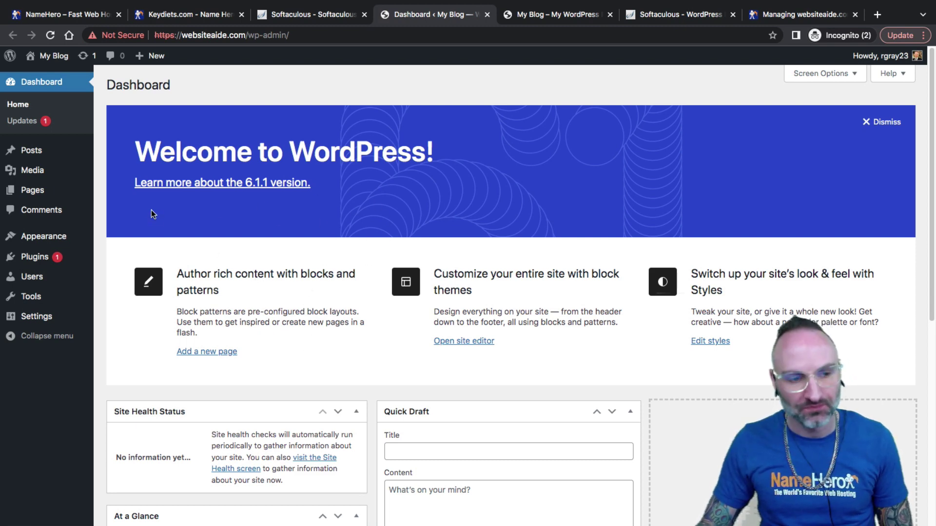
pyautogui.moveTo(29, 150)
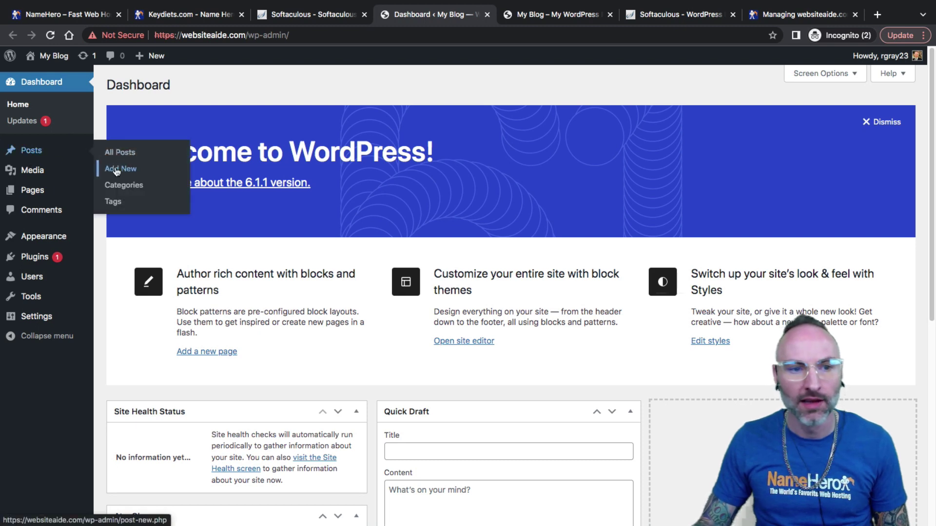
pyautogui.click(121, 169)
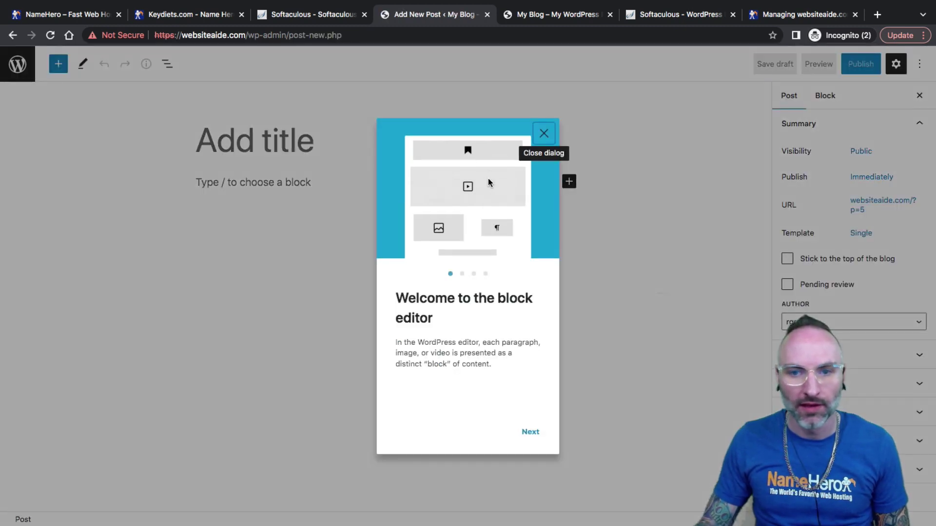
pyautogui.click(539, 133)
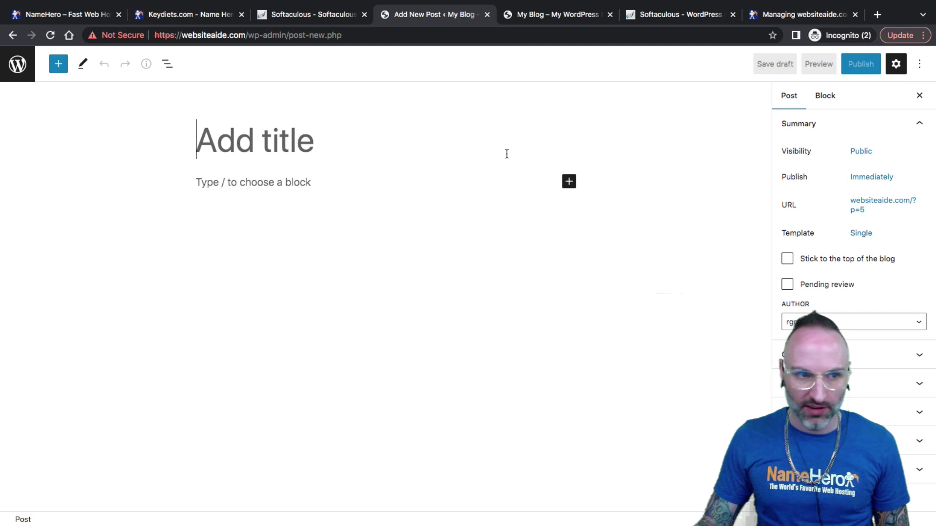
# Browse All Pages, then check Themes to confirm Twenty Twenty-Three is active
pyautogui.click(18, 76)
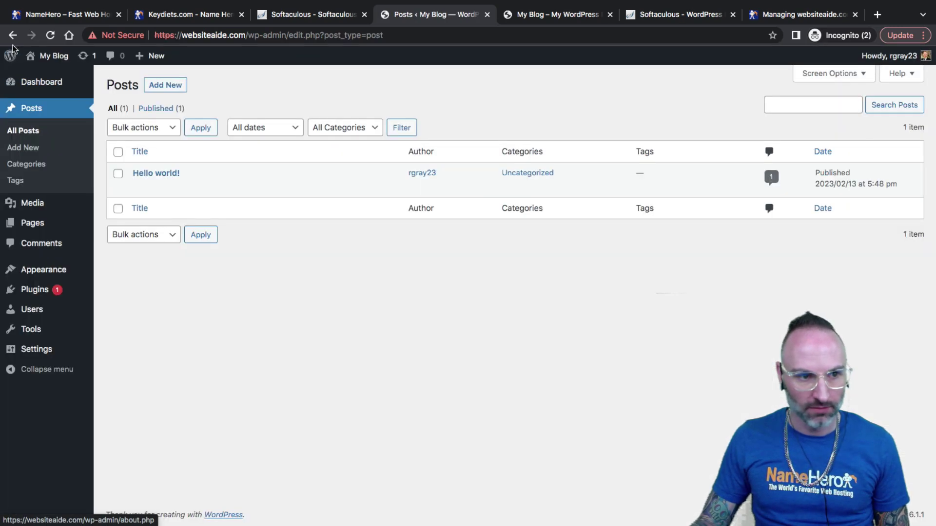
pyautogui.moveTo(30, 222)
pyautogui.click(136, 220)
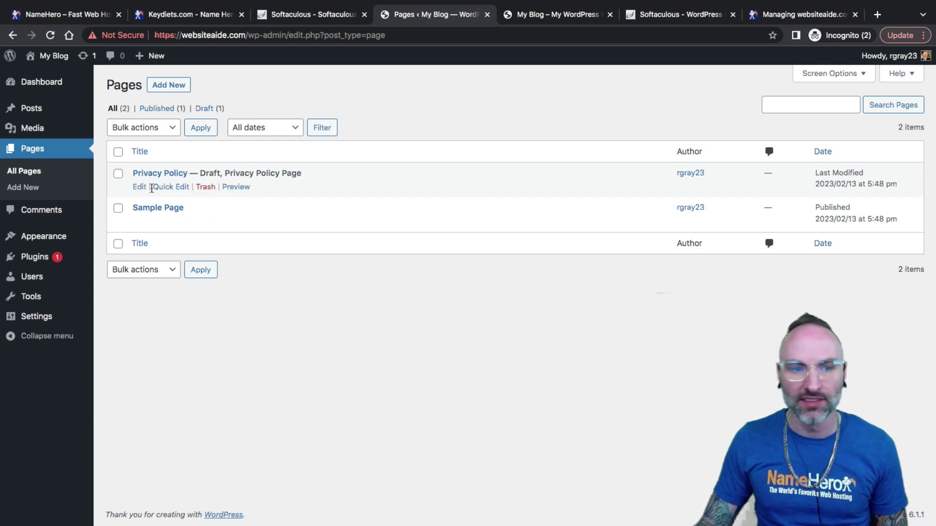
pyautogui.click(43, 242)
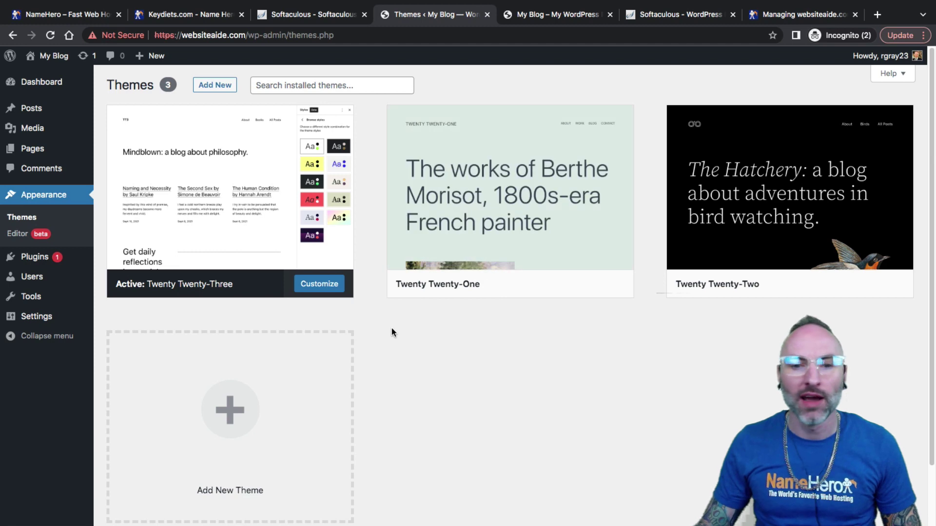
pyautogui.moveTo(273, 258)
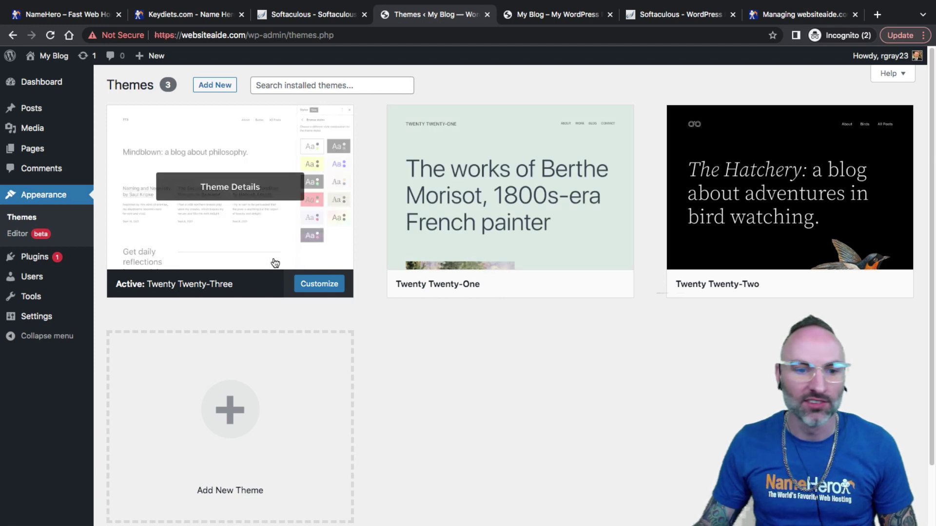